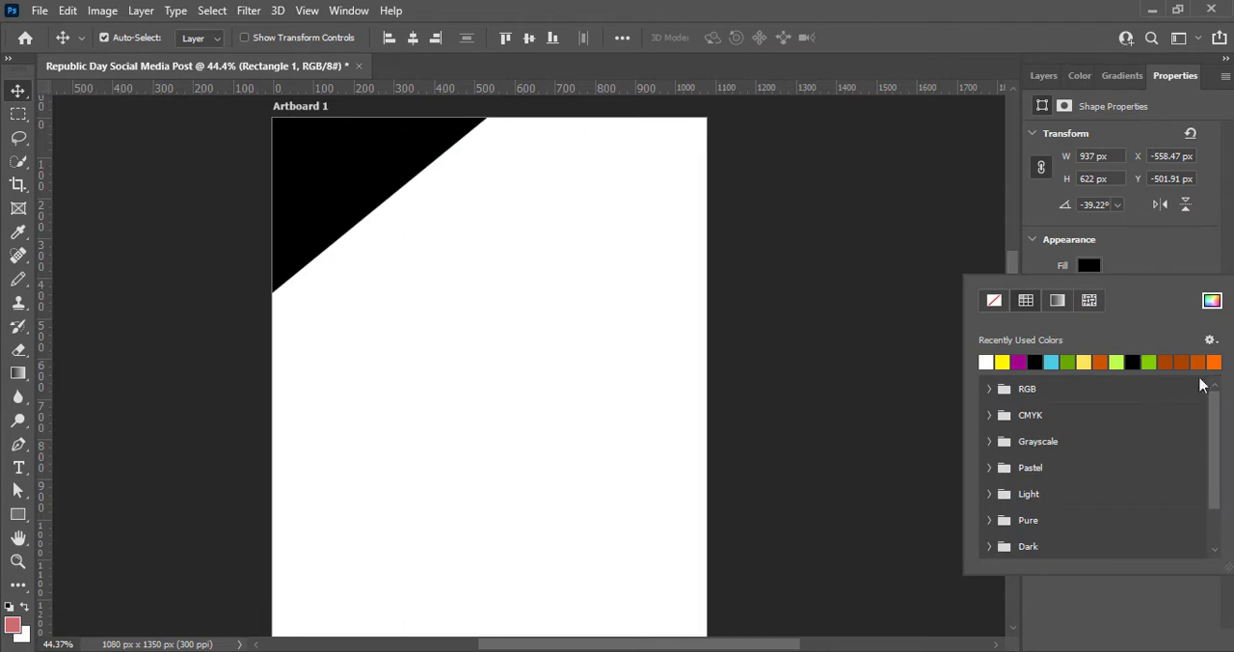
# - Fill the corner triangle with the bright orange swatch and remove its stroke
pyautogui.click(1214, 361)
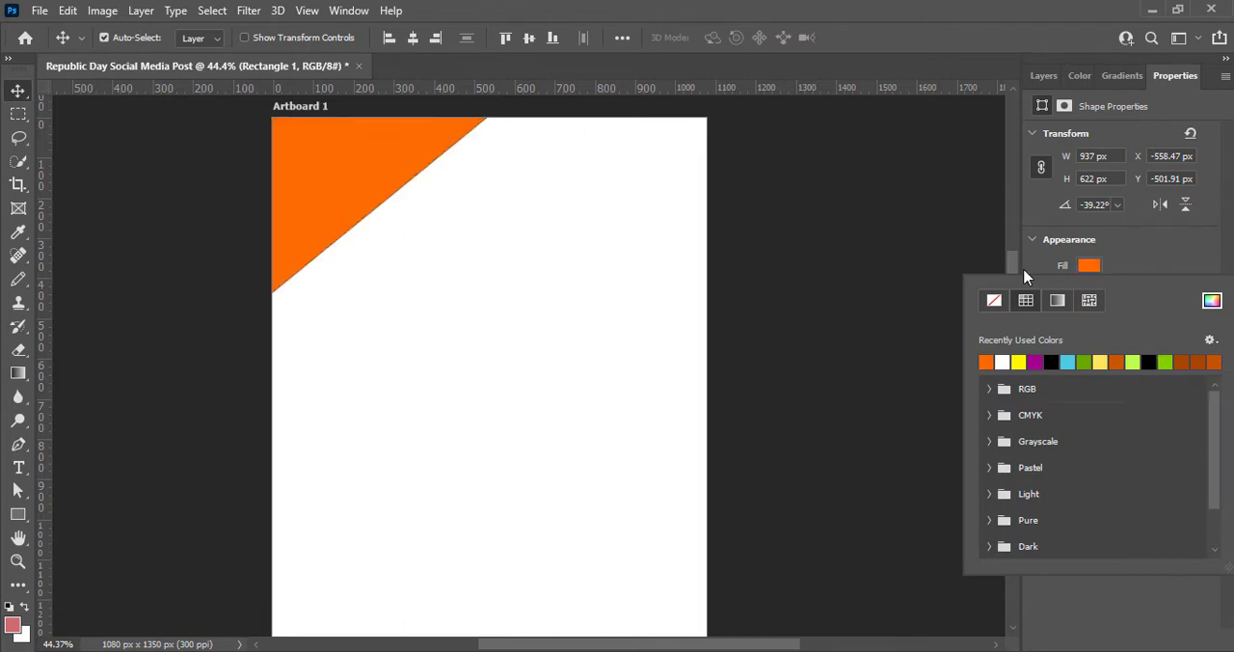
pyautogui.click(1161, 247)
pyautogui.click(1089, 291)
pyautogui.click(997, 328)
pyautogui.click(1167, 261)
# - Save the document in Photoshop format as Republic Day Social Media Post on the Projects & Data (D:) drive
pyautogui.hotkey('ctrl', 's')
pyautogui.click(485, 284)
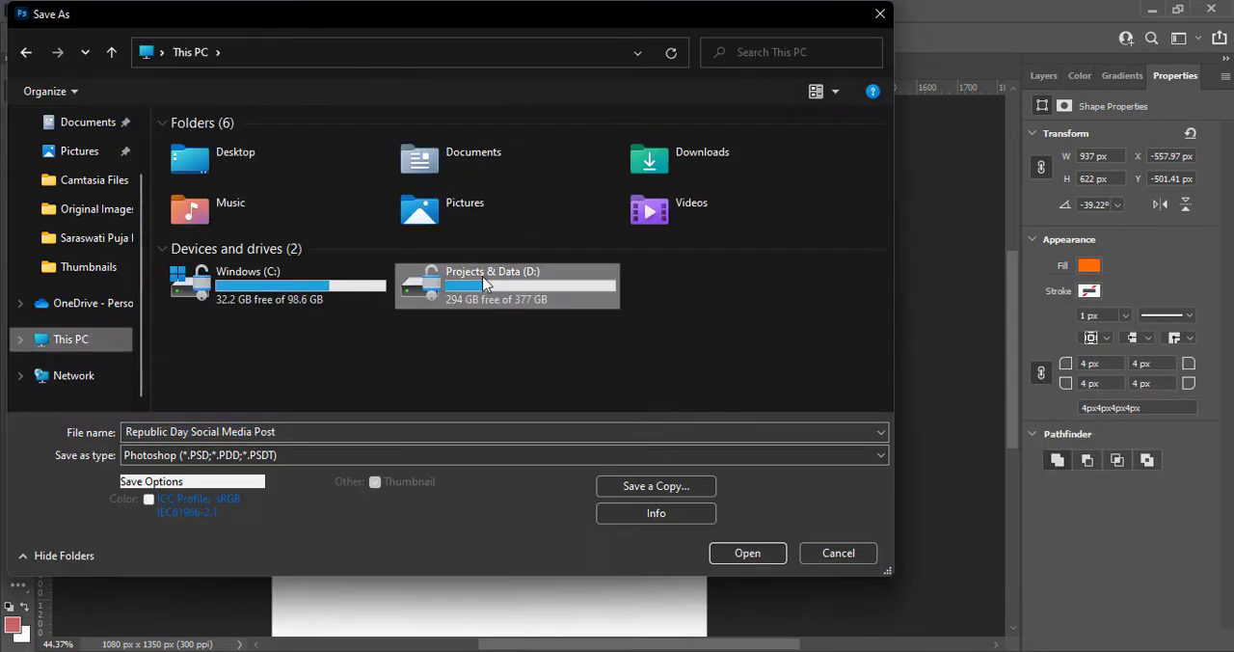
pyautogui.doubleClick(485, 283)
pyautogui.doubleClick(697, 190)
pyautogui.click(747, 552)
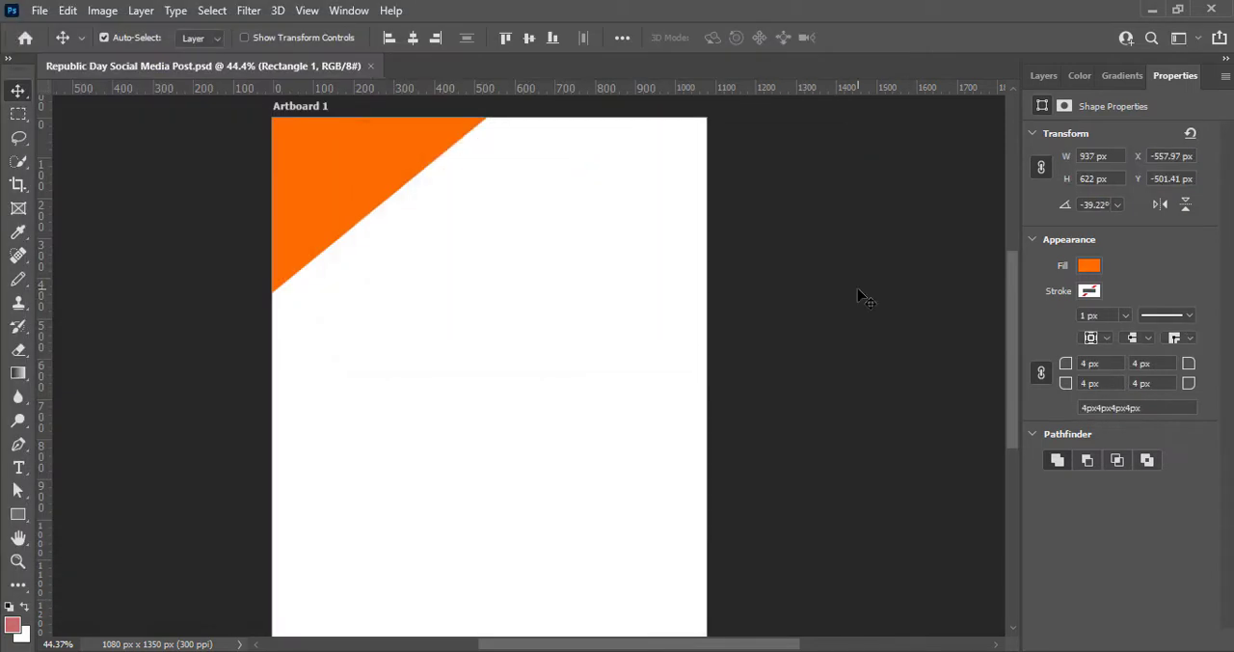
# - Duplicate the orange shape and place the copy so it covers the artboard's lower-right corner as a triangle
pyautogui.moveTo(1004, 359); pyautogui.dragTo(1013, 379)
pyautogui.moveTo(319, 141); pyautogui.dragTo(661, 630)
pyautogui.scroll(3, 412, 291)
pyautogui.scroll(-1, 412, 291)
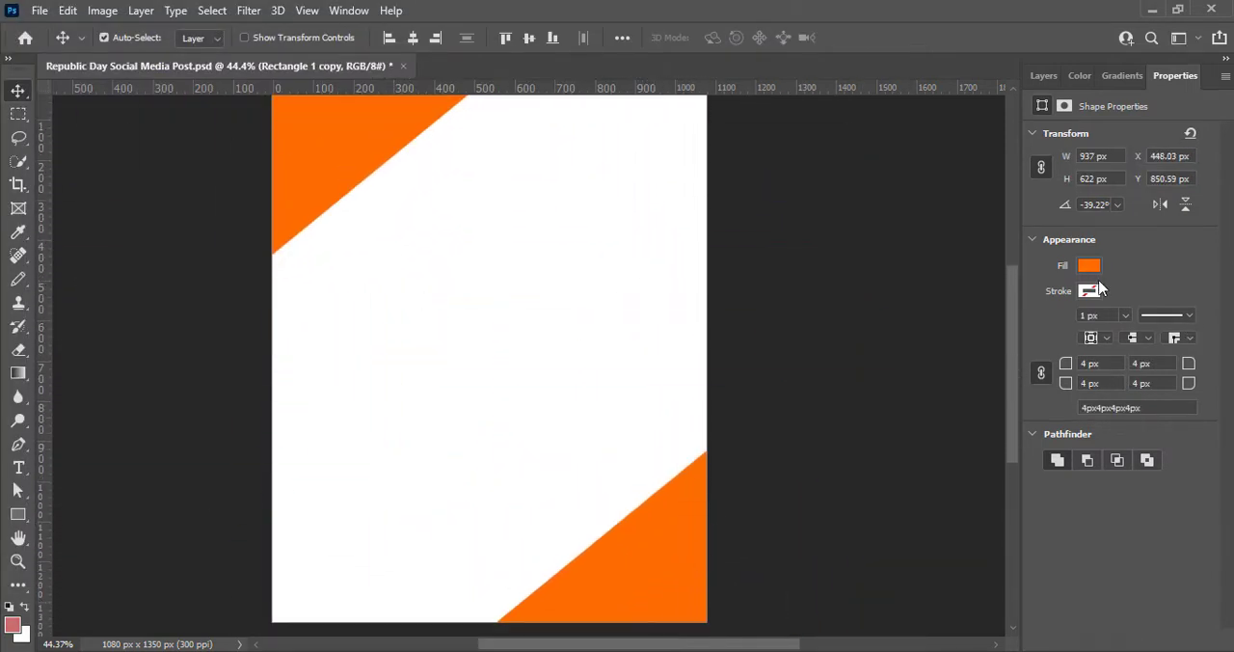
# - Change the fill of the lower-right corner shape to a dark, fully saturated green
pyautogui.click(1091, 266)
pyautogui.click(1214, 303)
pyautogui.click(1007, 262)
pyautogui.moveTo(979, 195); pyautogui.dragTo(985, 189)
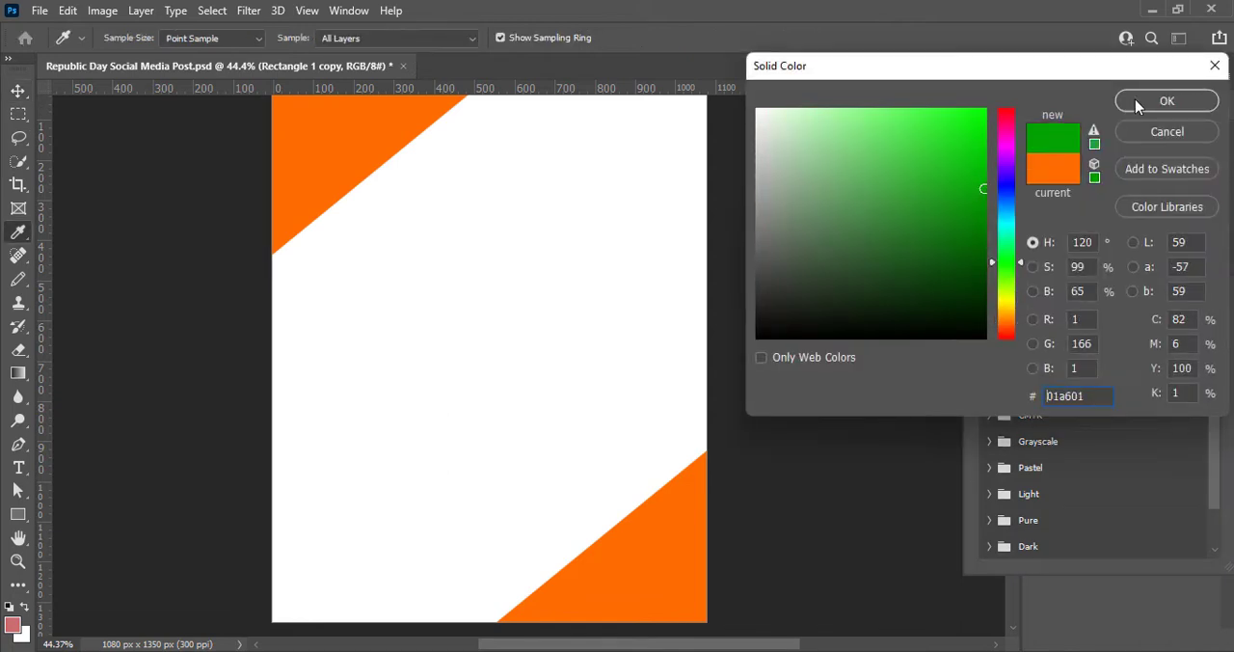
pyautogui.click(985, 206)
pyautogui.click(1127, 105)
pyautogui.click(843, 431)
pyautogui.scroll(-1, 600, 355)
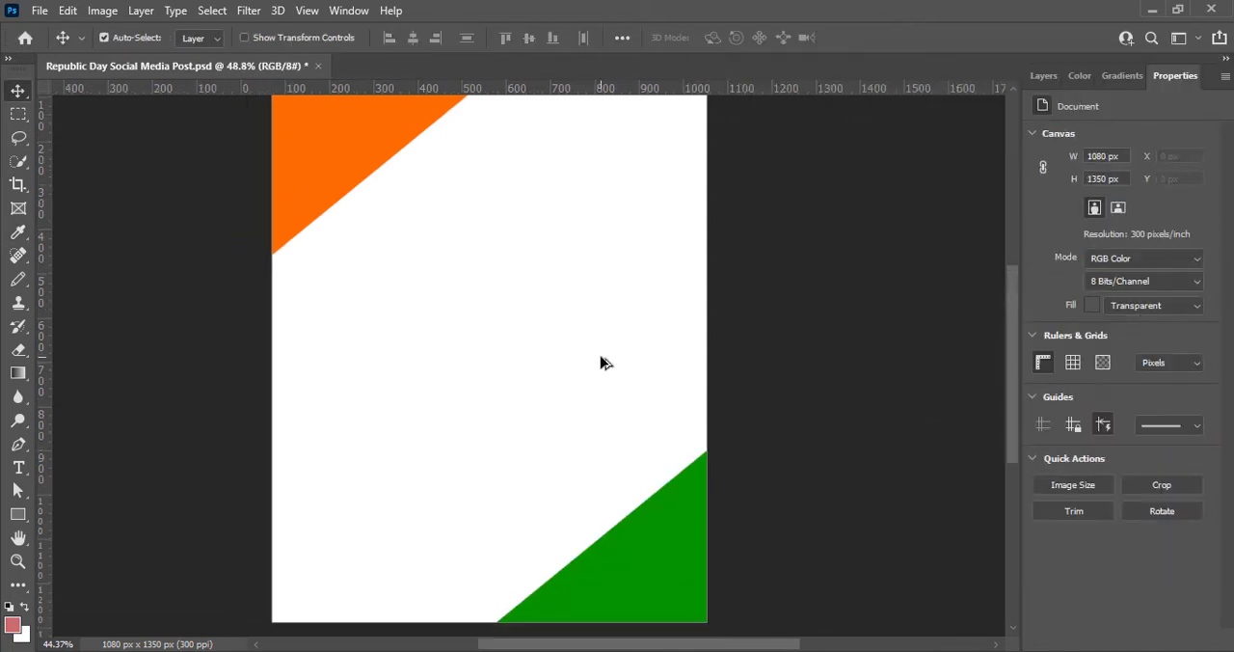
pyautogui.scroll(1, 600, 355)
pyautogui.hscroll(-4, 612, 464)
pyautogui.moveTo(612, 464); pyautogui.dragTo(601, 480)
pyautogui.hscroll(2, 564, 428)
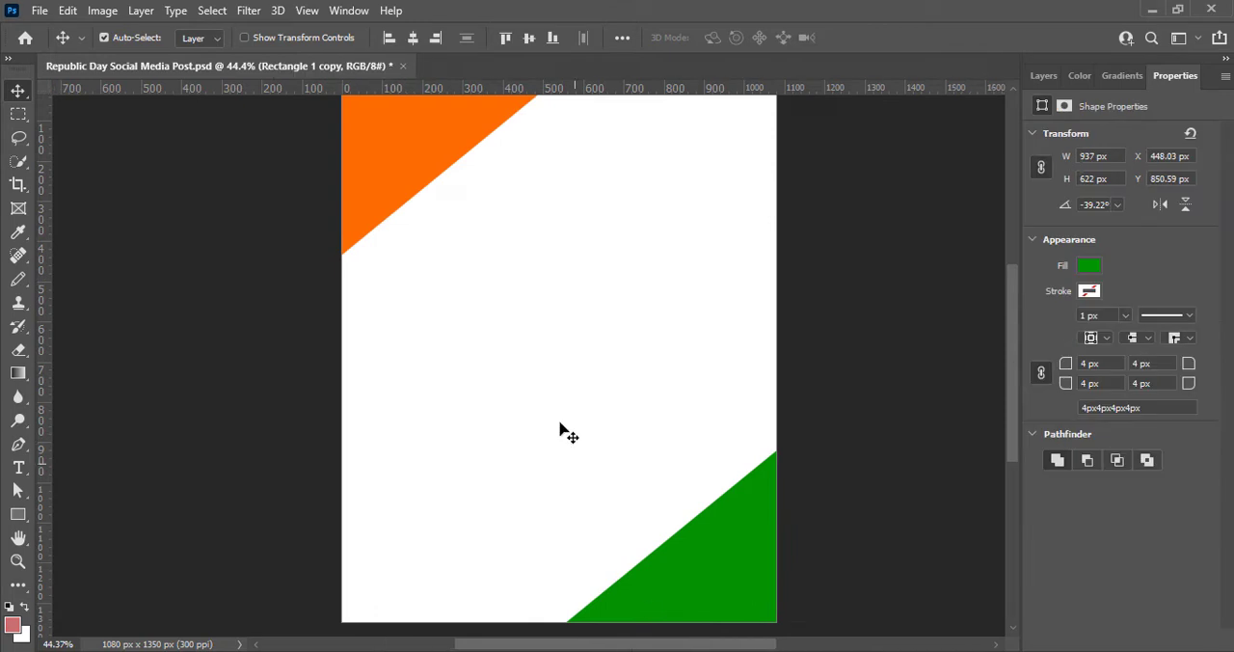
pyautogui.click(951, 336)
pyautogui.scroll(1, 950, 336)
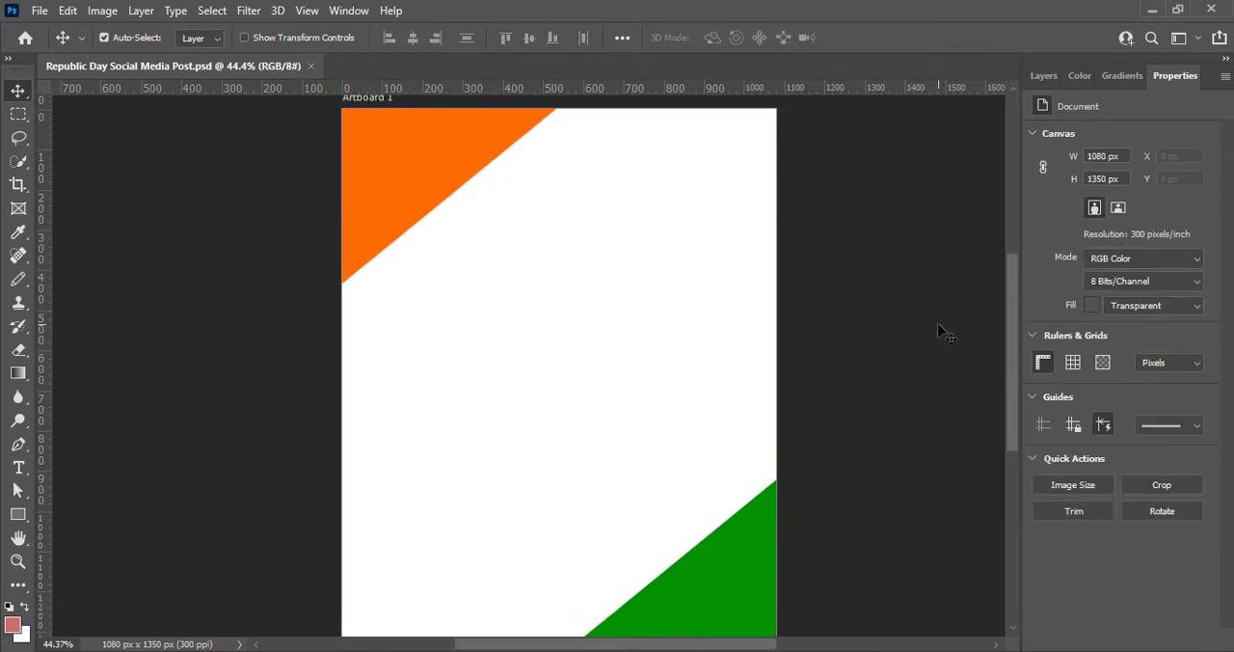
pyautogui.scroll(-1, 944, 332)
# - Nudge the orange corner shape upward and the green corner shape downward to make both triangles slightly smaller
pyautogui.click(407, 160)
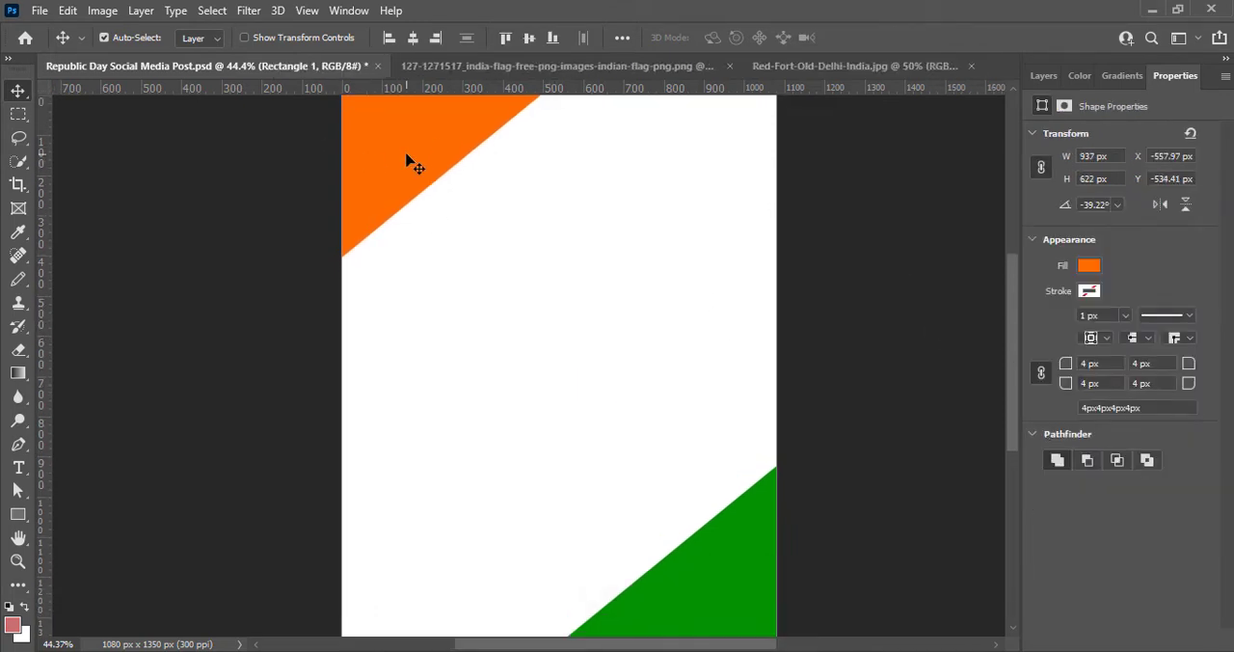
pyautogui.press('Up')
pyautogui.press('Up')
pyautogui.press('Up')
pyautogui.moveTo(1013, 288); pyautogui.dragTo(1013, 292)
pyautogui.click(727, 496)
pyautogui.press('Down')
pyautogui.press('Down')
pyautogui.press('Down')
pyautogui.press('Down')
pyautogui.press('Down')
pyautogui.press('Down')
pyautogui.press('Down')
pyautogui.press('Down')
pyautogui.press('Down')
pyautogui.press('Down')
pyautogui.press('Down')
pyautogui.press('Down')
pyautogui.press('Down')
pyautogui.press('Down')
pyautogui.press('Down')
pyautogui.press('Down')
pyautogui.press('Down')
pyautogui.press('Down')
pyautogui.press('Down')
pyautogui.press('Down')
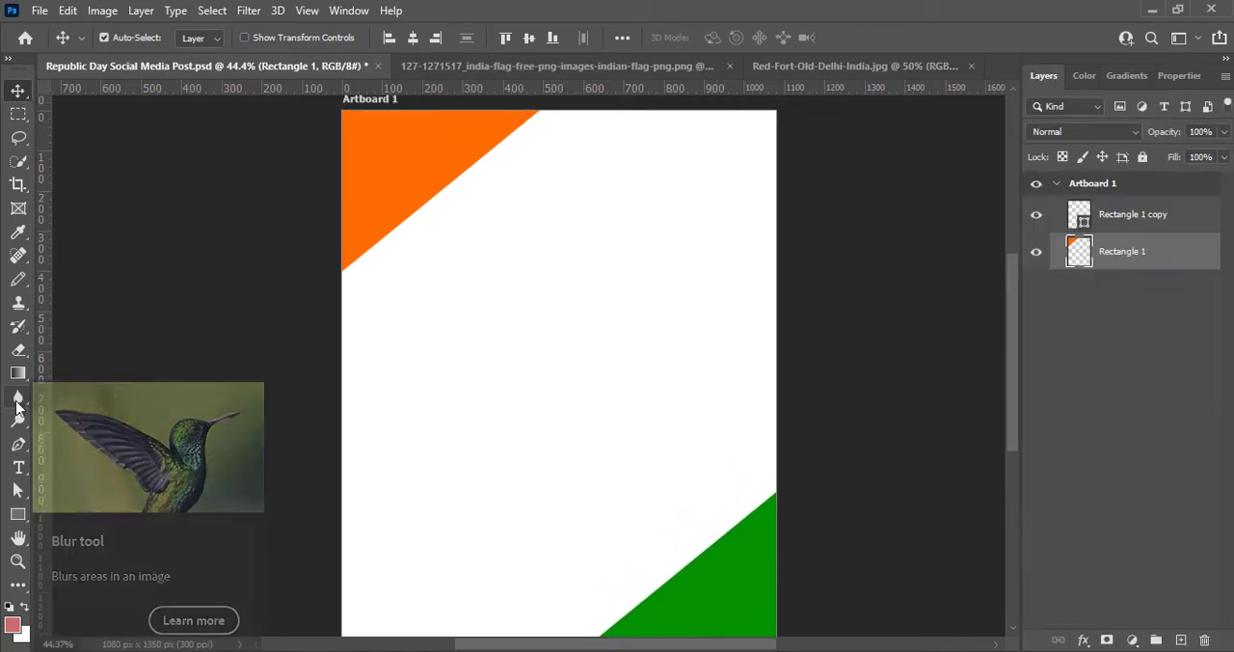
# - Smudge the diagonal edge of the orange corner into a soft wavy outline using a 175 px brush at 50% strength
pyautogui.click(16, 408)
pyautogui.click(99, 429)
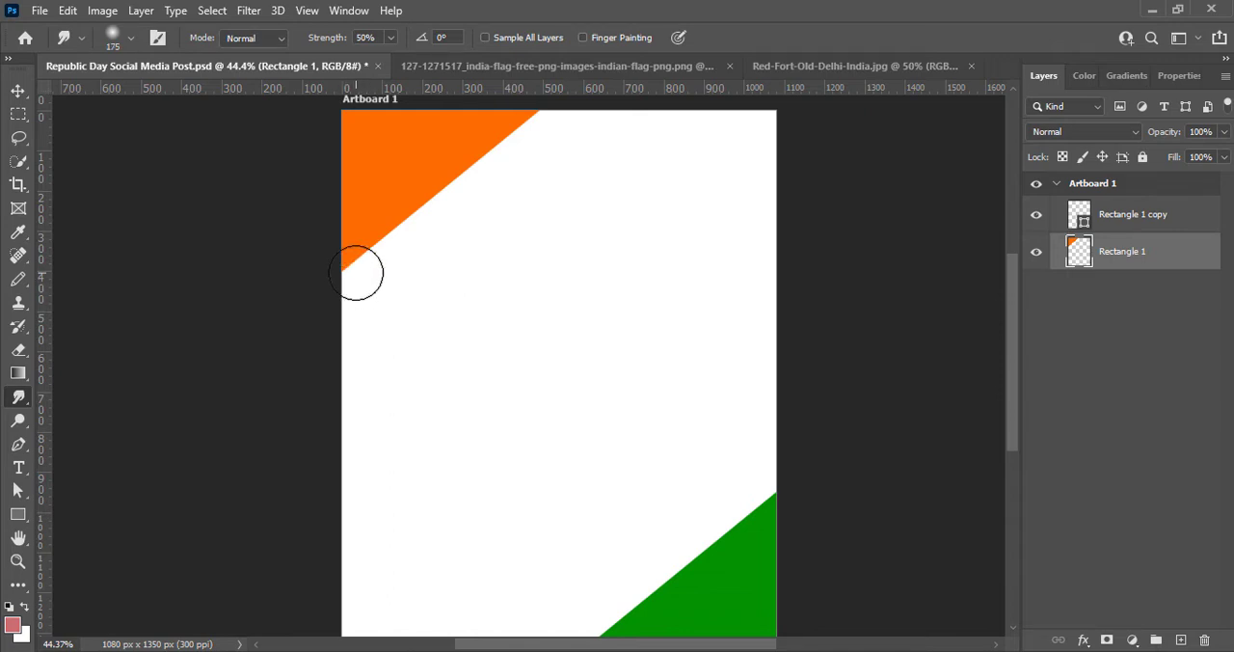
pyautogui.moveTo(363, 267)
pyautogui.mouseDown()
pyautogui.moveTo(375, 281)
pyautogui.moveTo(396, 226)
pyautogui.moveTo(434, 201)
pyautogui.moveTo(479, 210)
pyautogui.moveTo(372, 242)
pyautogui.moveTo(397, 275)
pyautogui.mouseUp()
pyautogui.moveTo(487, 144)
pyautogui.mouseDown()
pyautogui.moveTo(543, 157)
pyautogui.moveTo(542, 126)
pyautogui.moveTo(570, 156)
pyautogui.moveTo(627, 110)
pyautogui.moveTo(520, 123)
pyautogui.moveTo(594, 106)
pyautogui.mouseUp()
pyautogui.moveTo(352, 267); pyautogui.dragTo(316, 315)
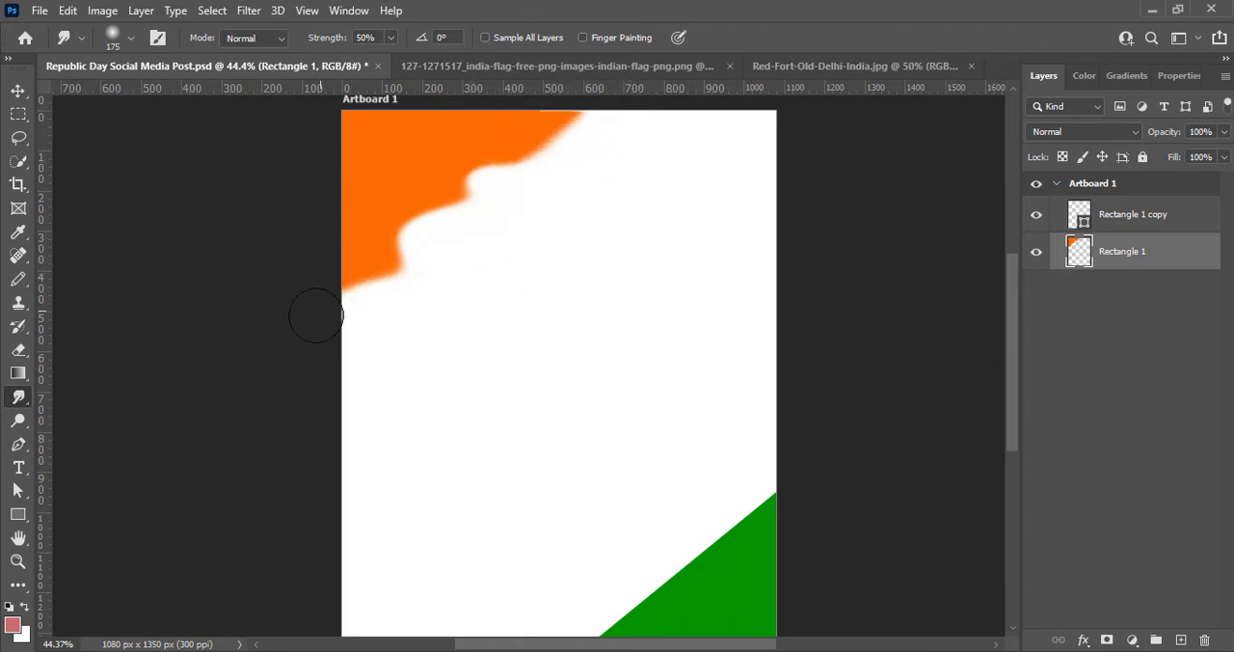
pyautogui.moveTo(380, 264)
pyautogui.mouseDown()
pyautogui.moveTo(347, 248)
pyautogui.moveTo(360, 241)
pyautogui.moveTo(385, 258)
pyautogui.moveTo(378, 203)
pyautogui.moveTo(437, 195)
pyautogui.moveTo(449, 180)
pyautogui.moveTo(428, 157)
pyautogui.moveTo(431, 196)
pyautogui.moveTo(431, 175)
pyautogui.moveTo(459, 158)
pyautogui.moveTo(459, 203)
pyautogui.moveTo(467, 162)
pyautogui.moveTo(500, 138)
pyautogui.moveTo(482, 147)
pyautogui.moveTo(517, 146)
pyautogui.moveTo(540, 124)
pyautogui.moveTo(524, 167)
pyautogui.moveTo(574, 94)
pyautogui.moveTo(553, 148)
pyautogui.moveTo(565, 109)
pyautogui.moveTo(549, 263)
pyautogui.moveTo(361, 260)
pyautogui.moveTo(357, 294)
pyautogui.moveTo(316, 263)
pyautogui.moveTo(383, 216)
pyautogui.moveTo(360, 275)
pyautogui.mouseUp()
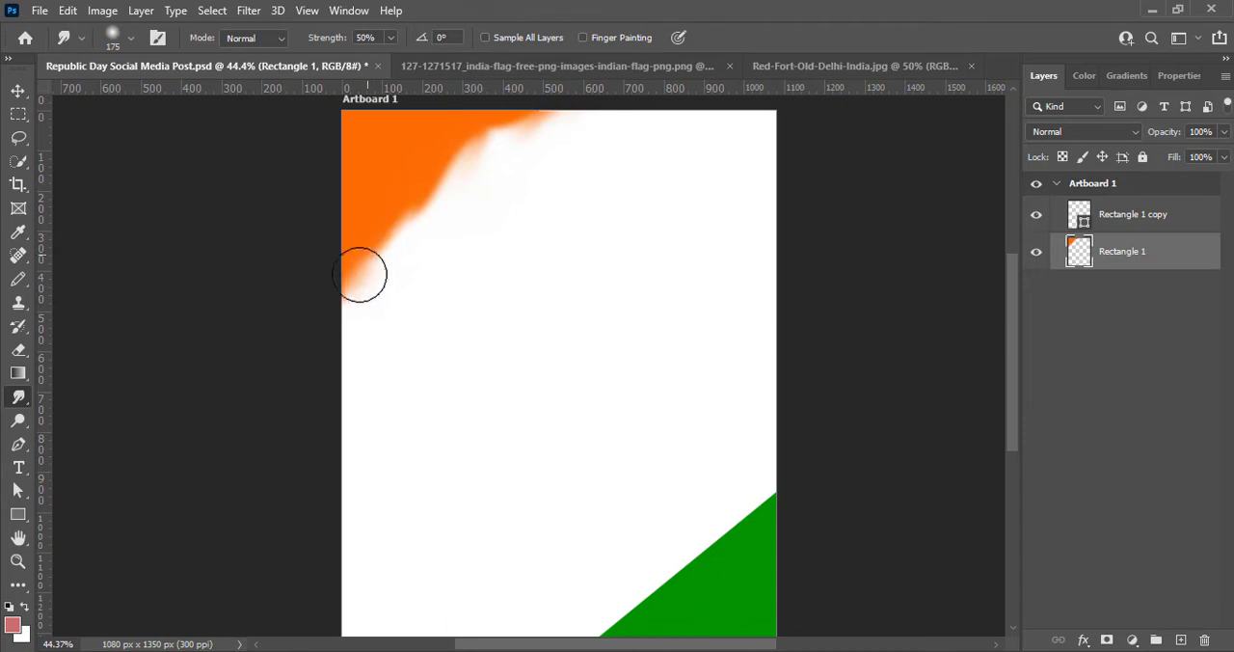
pyautogui.moveTo(510, 125)
pyautogui.mouseDown()
pyautogui.moveTo(535, 110)
pyautogui.moveTo(405, 212)
pyautogui.moveTo(348, 306)
pyautogui.mouseUp()
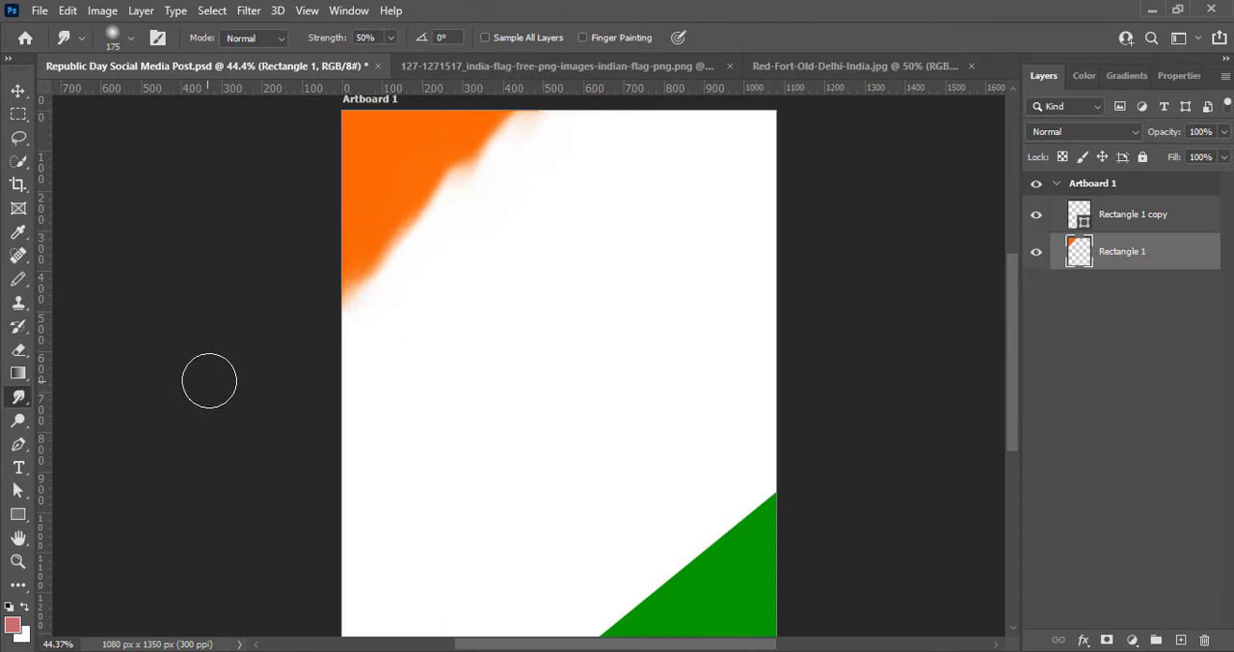
pyautogui.moveTo(422, 198); pyautogui.dragTo(329, 307)
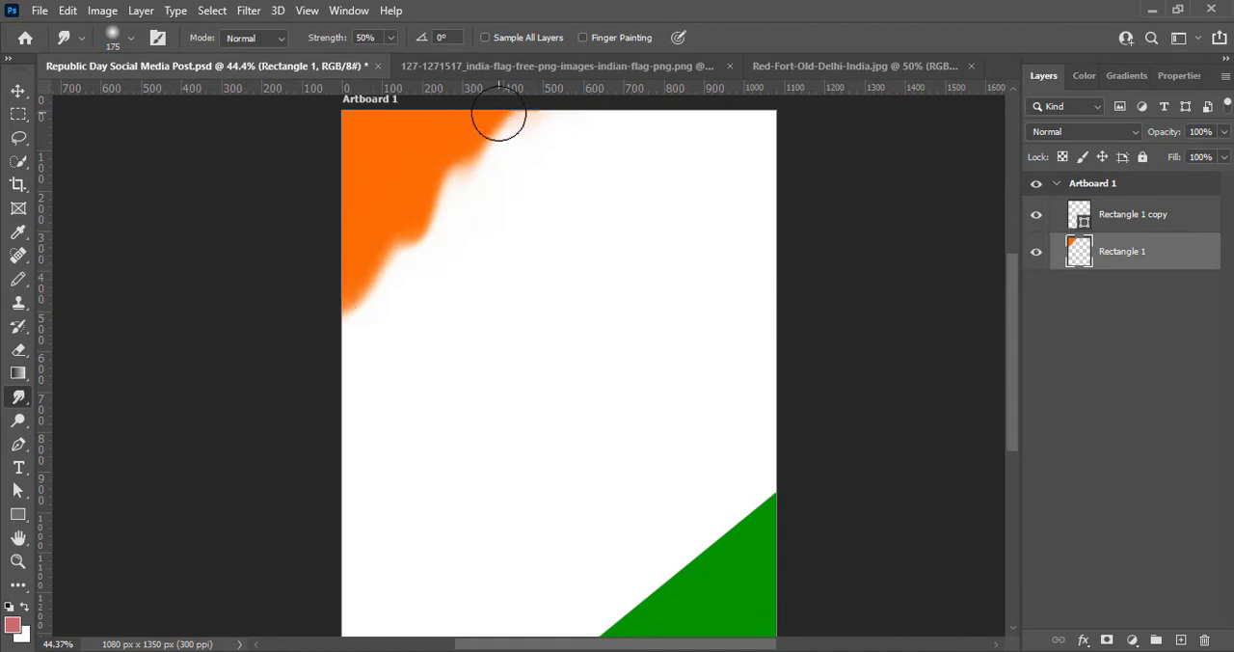
pyautogui.moveTo(498, 114)
pyautogui.mouseDown()
pyautogui.moveTo(466, 157)
pyautogui.moveTo(445, 159)
pyautogui.moveTo(473, 153)
pyautogui.moveTo(515, 117)
pyautogui.mouseUp()
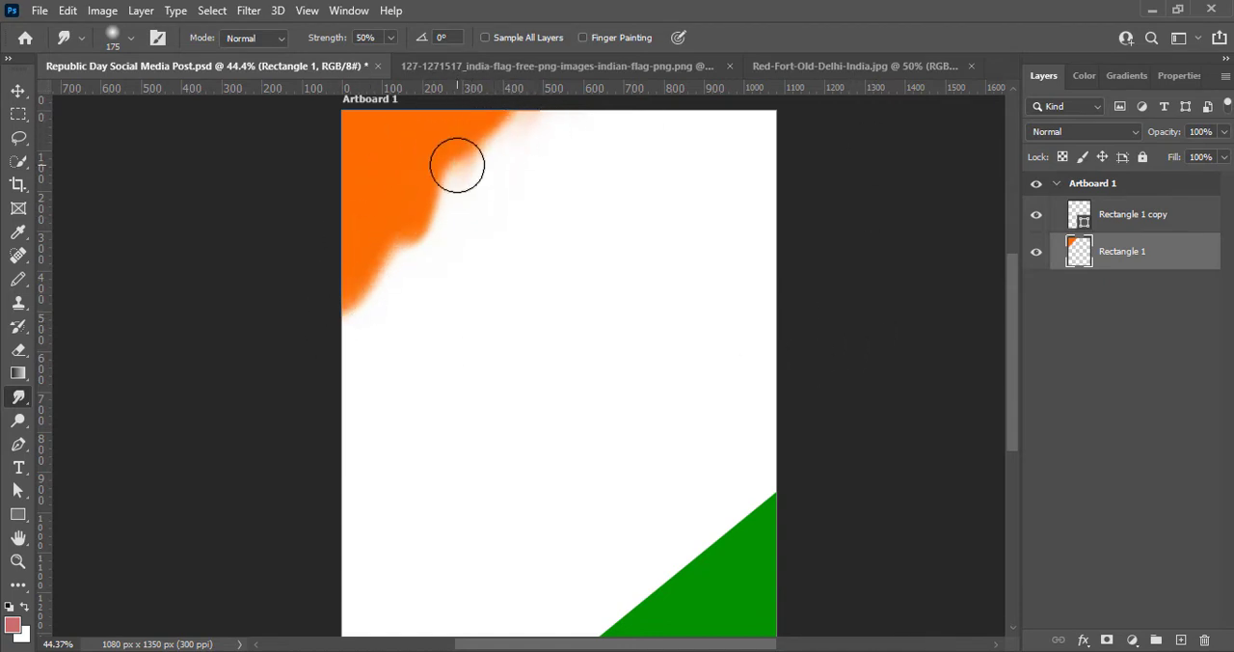
pyautogui.moveTo(478, 164)
pyautogui.mouseDown()
pyautogui.moveTo(502, 106)
pyautogui.moveTo(518, 167)
pyautogui.moveTo(522, 137)
pyautogui.mouseUp()
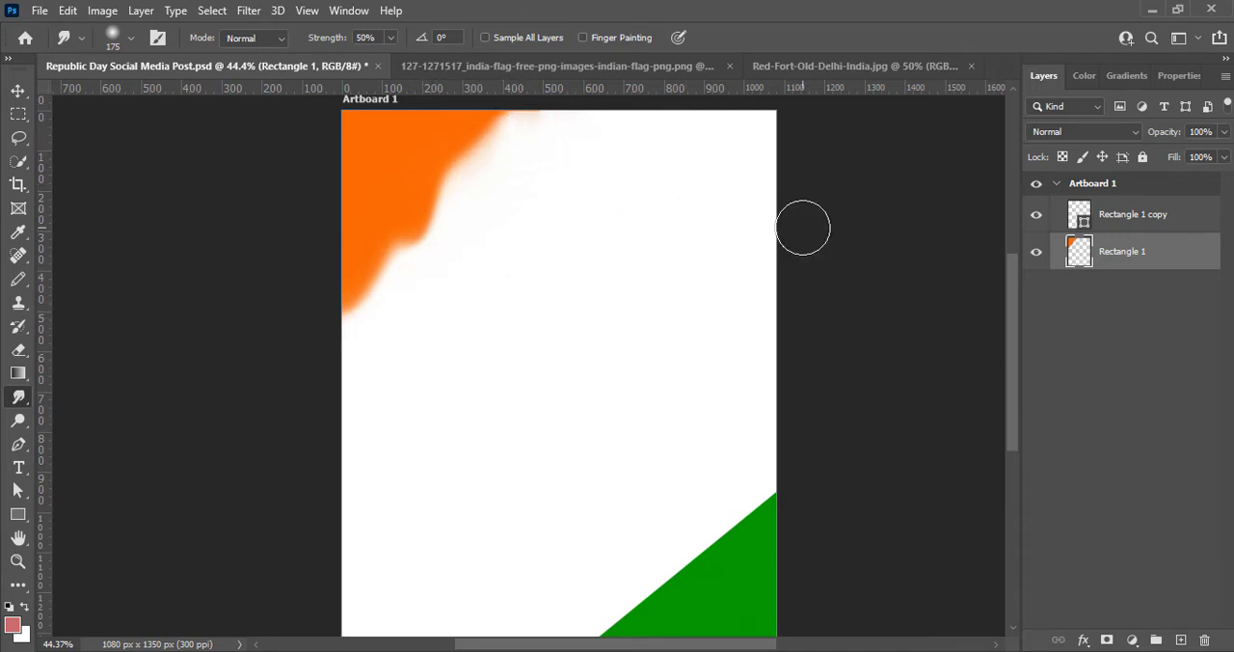
pyautogui.moveTo(511, 128)
pyautogui.mouseDown()
pyautogui.moveTo(463, 145)
pyautogui.moveTo(470, 181)
pyautogui.moveTo(492, 121)
pyautogui.moveTo(512, 132)
pyautogui.moveTo(562, 114)
pyautogui.mouseUp()
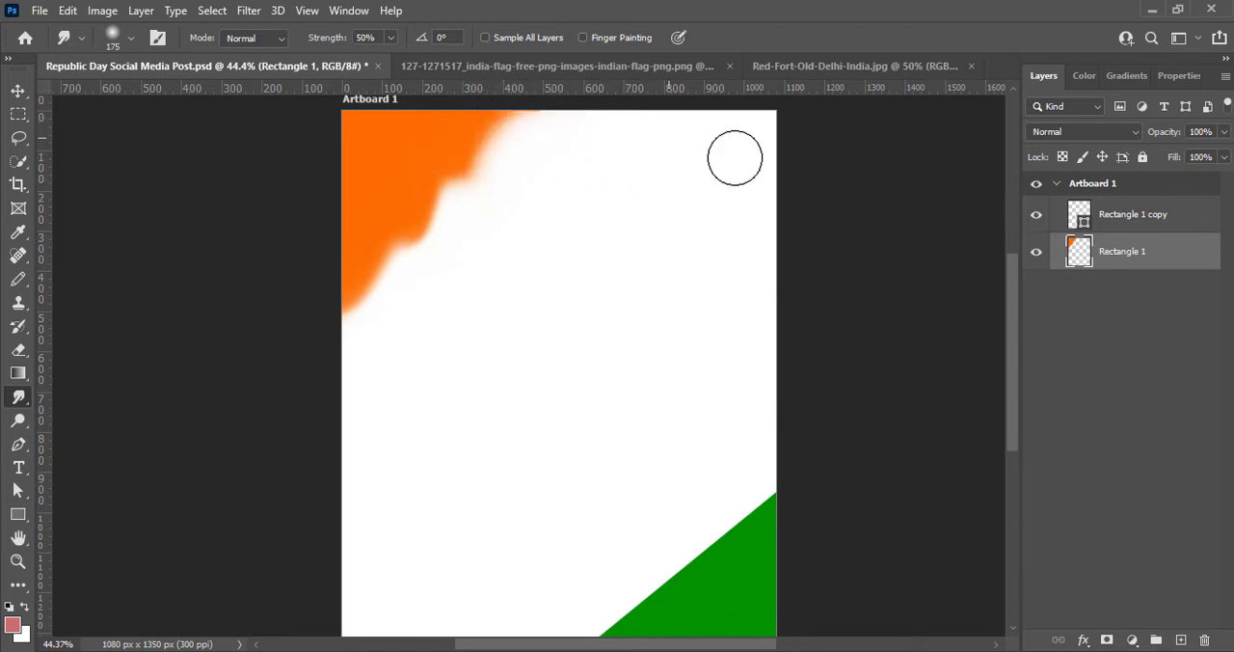
# - Rasterize the green corner's shape layer, Rectangle 1 copy
pyautogui.press('v')
pyautogui.rightClick(1132, 214)
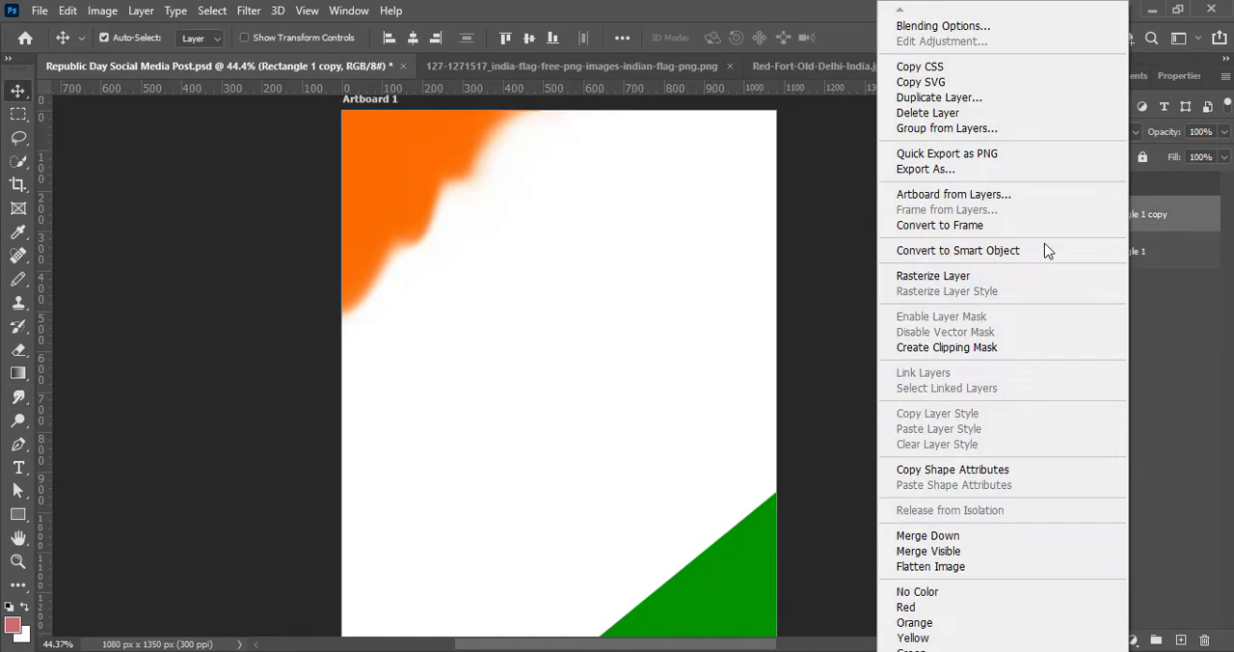
pyautogui.click(964, 279)
# - Smudge the green corner's diagonal edge into soft waves with 100 px and 150 px brushes at 50% strength, and save the document
pyautogui.click(19, 397)
pyautogui.moveTo(611, 623)
pyautogui.mouseDown()
pyautogui.moveTo(629, 582)
pyautogui.moveTo(689, 558)
pyautogui.moveTo(742, 504)
pyautogui.moveTo(671, 547)
pyautogui.moveTo(621, 599)
pyautogui.mouseUp()
pyautogui.moveTo(757, 495)
pyautogui.mouseDown()
pyautogui.moveTo(895, 445)
pyautogui.moveTo(777, 465)
pyautogui.mouseUp()
pyautogui.press('[')
pyautogui.press('[')
pyautogui.press('[')
pyautogui.moveTo(738, 513); pyautogui.dragTo(759, 493)
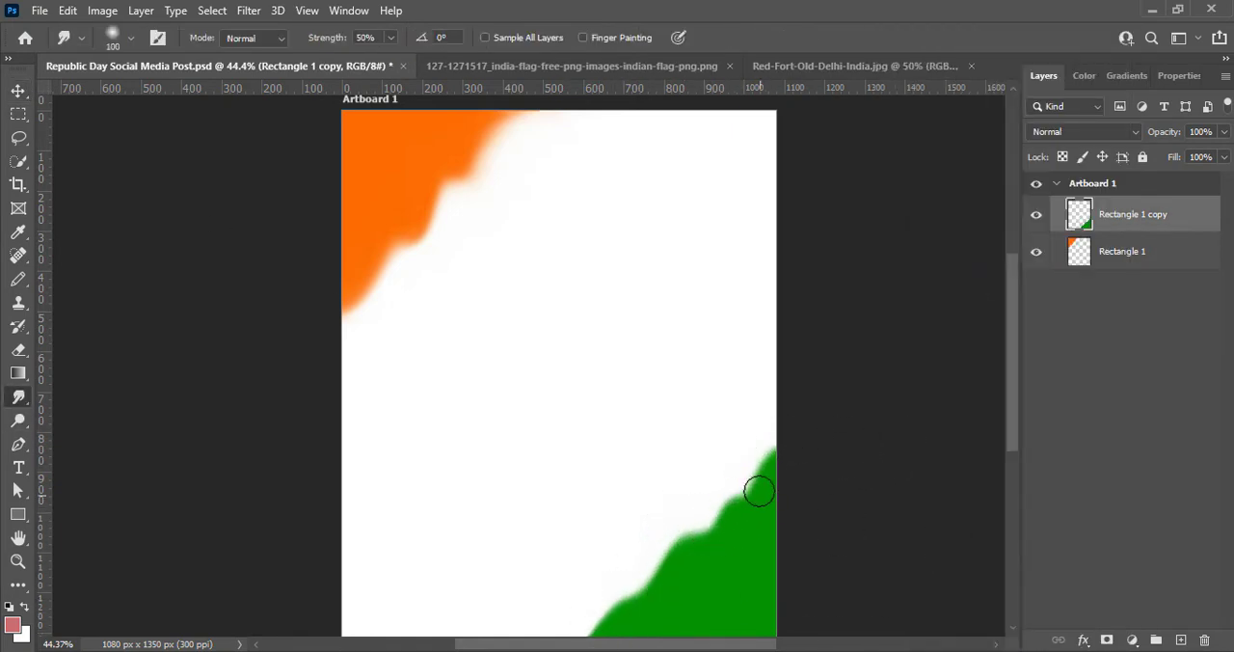
pyautogui.moveTo(626, 603); pyautogui.dragTo(641, 582)
pyautogui.moveTo(721, 520)
pyautogui.mouseDown()
pyautogui.moveTo(710, 523)
pyautogui.moveTo(752, 483)
pyautogui.mouseUp()
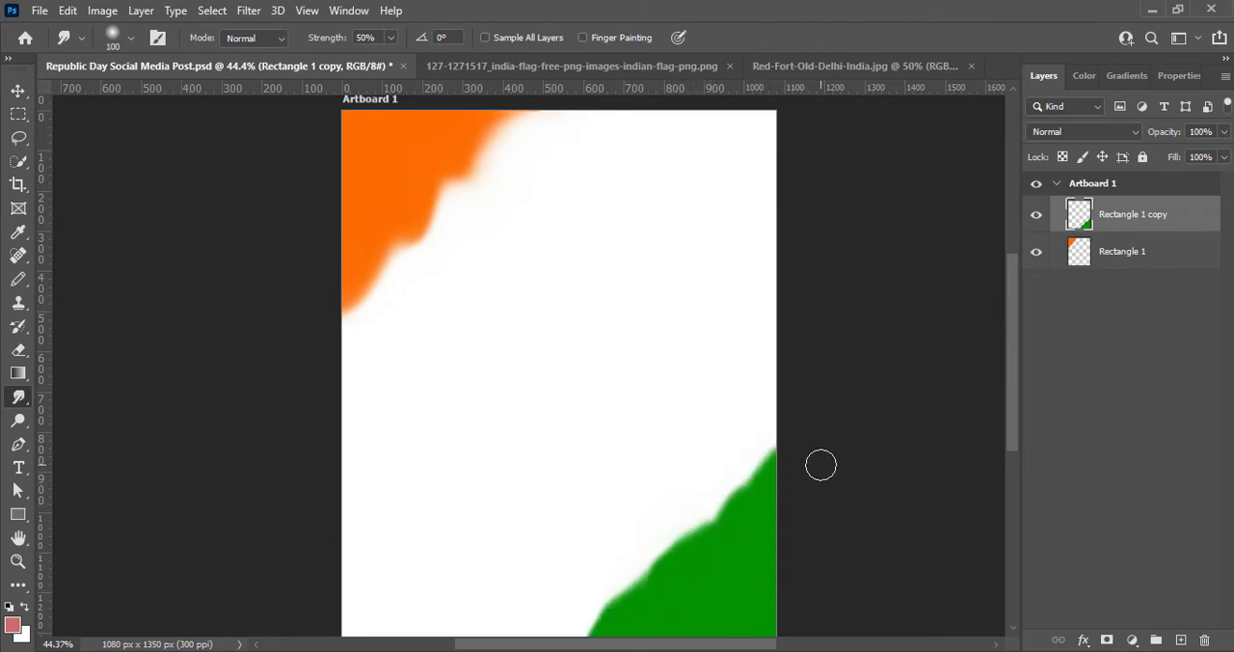
pyautogui.moveTo(639, 581); pyautogui.dragTo(622, 593)
pyautogui.moveTo(672, 544); pyautogui.dragTo(662, 553)
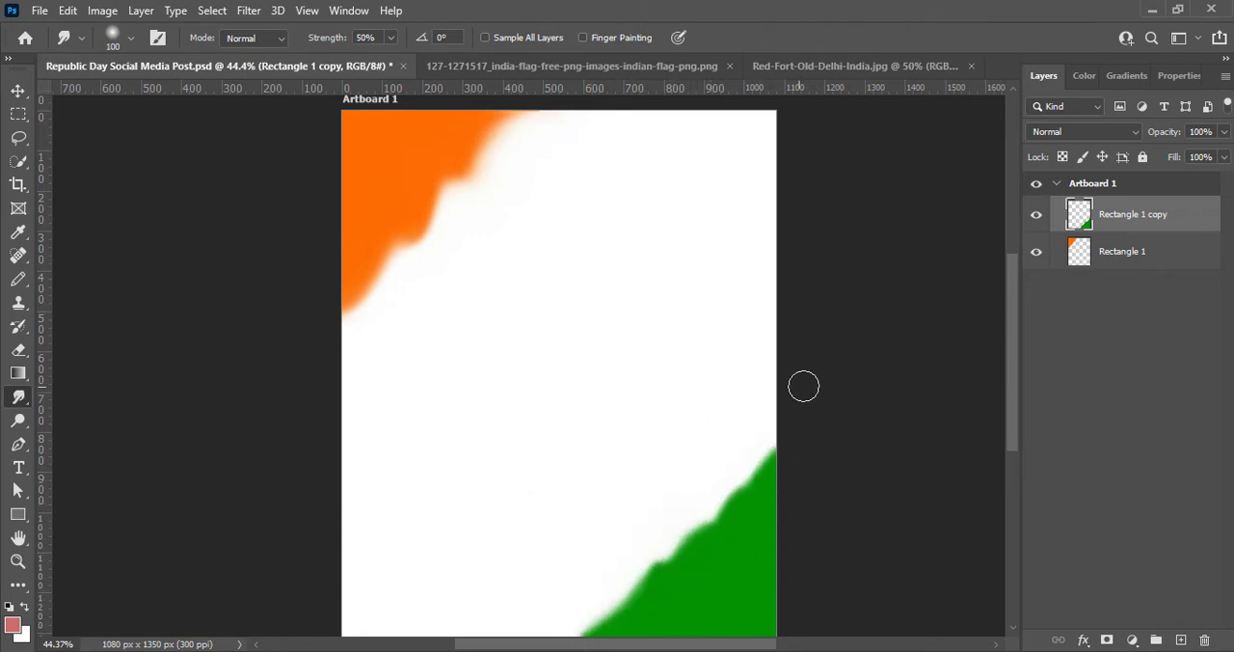
pyautogui.moveTo(724, 516); pyautogui.dragTo(716, 501)
pyautogui.press(']')
pyautogui.press(']')
pyautogui.moveTo(654, 591)
pyautogui.mouseDown()
pyautogui.moveTo(644, 583)
pyautogui.moveTo(777, 457)
pyautogui.mouseUp()
pyautogui.moveTo(682, 540)
pyautogui.mouseDown()
pyautogui.moveTo(700, 512)
pyautogui.moveTo(615, 602)
pyautogui.moveTo(618, 569)
pyautogui.moveTo(633, 583)
pyautogui.moveTo(738, 482)
pyautogui.moveTo(730, 522)
pyautogui.moveTo(739, 502)
pyautogui.moveTo(752, 507)
pyautogui.moveTo(715, 511)
pyautogui.mouseUp()
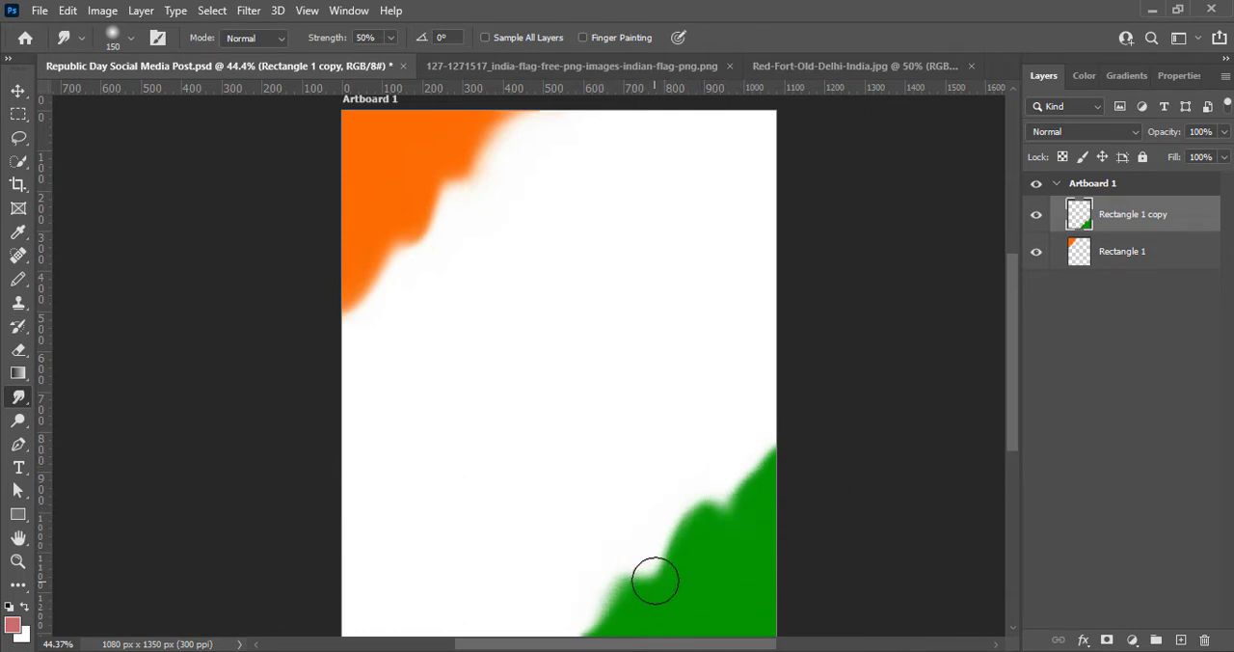
pyautogui.moveTo(653, 580); pyautogui.dragTo(677, 531)
pyautogui.hotkey('ctrl', 's')
pyautogui.click(17, 91)
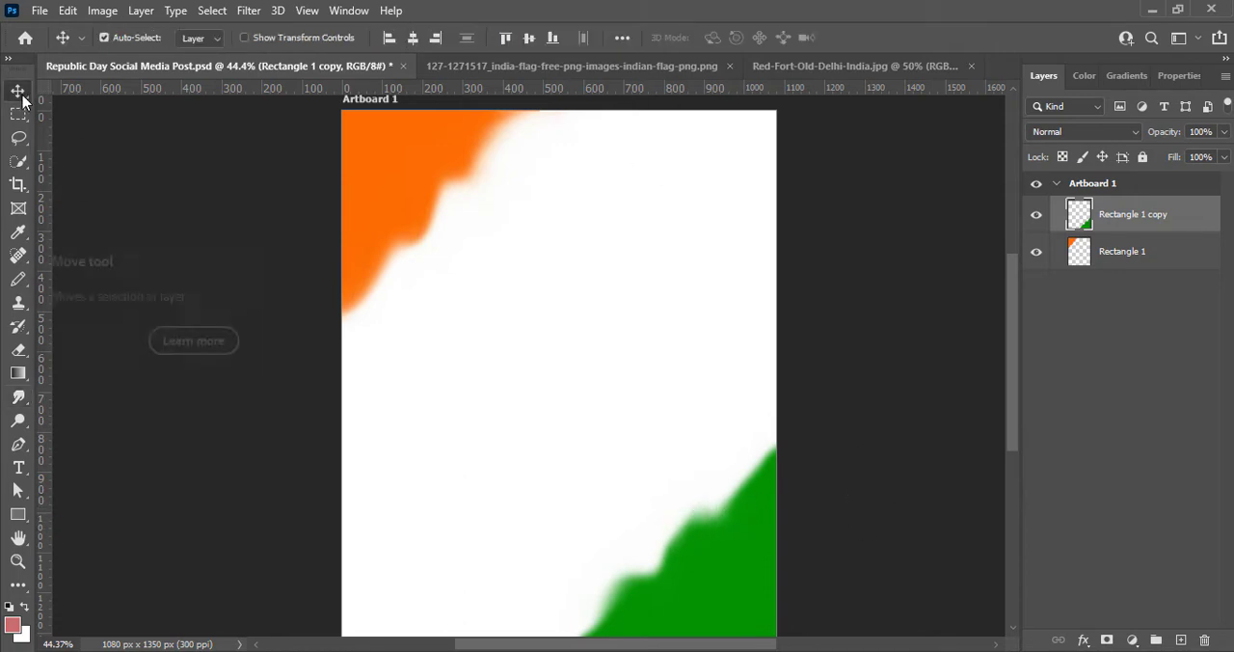
# - Draw a curved black ribbon shape about 1232 px wide across the artboard's middle on a new layer with the Pen tool
pyautogui.click(1182, 639)
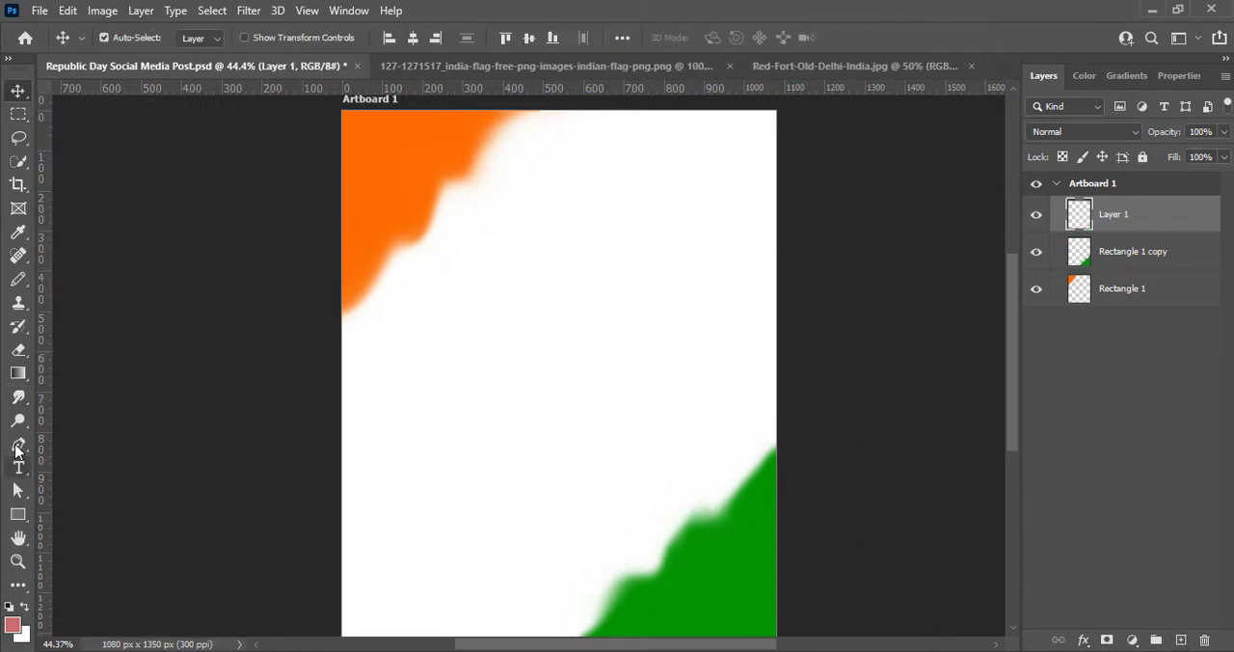
pyautogui.click(17, 445)
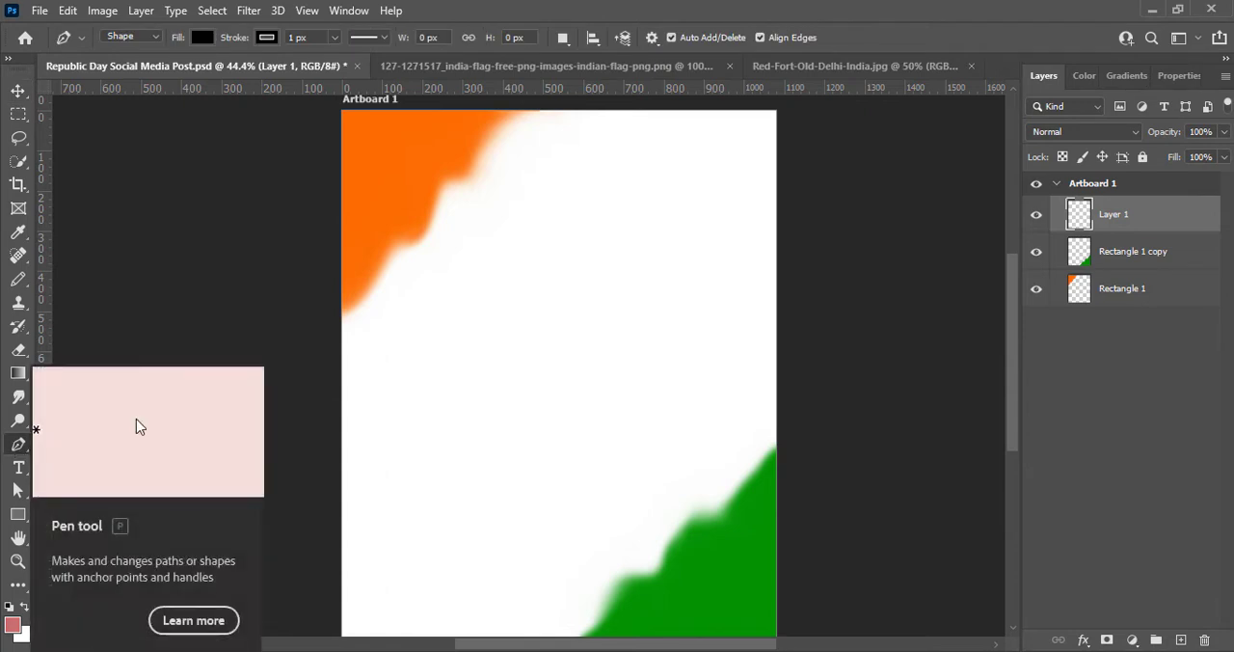
pyautogui.click(303, 404)
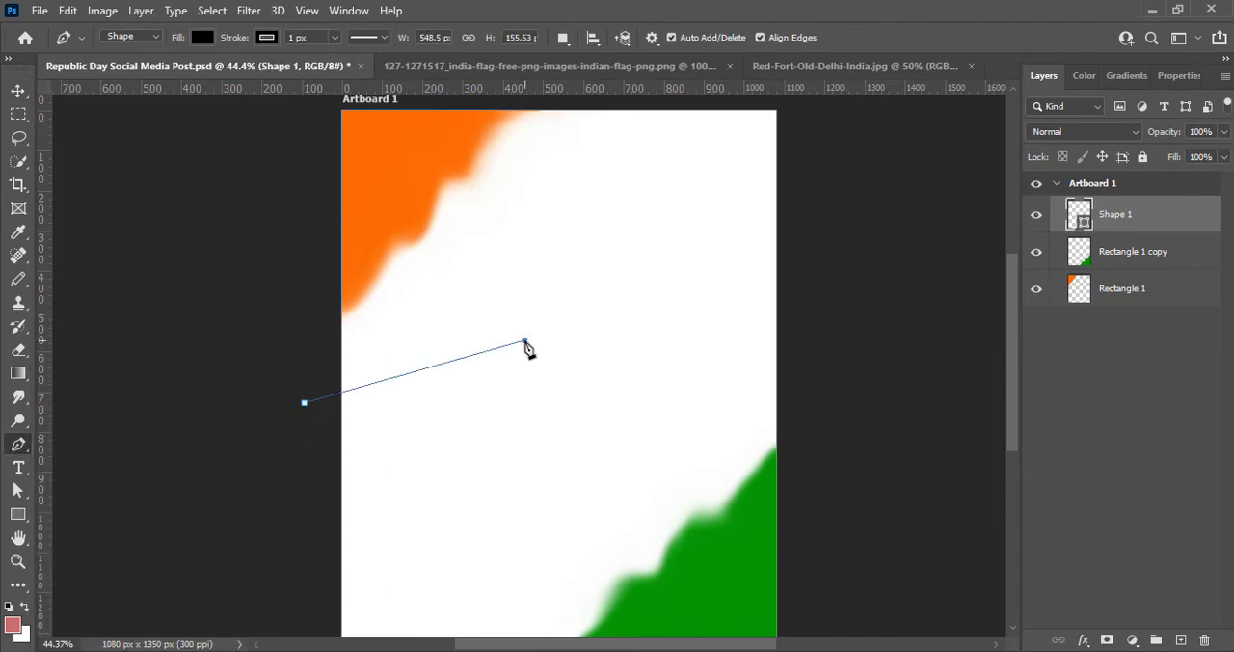
pyautogui.moveTo(525, 340); pyautogui.dragTo(494, 478)
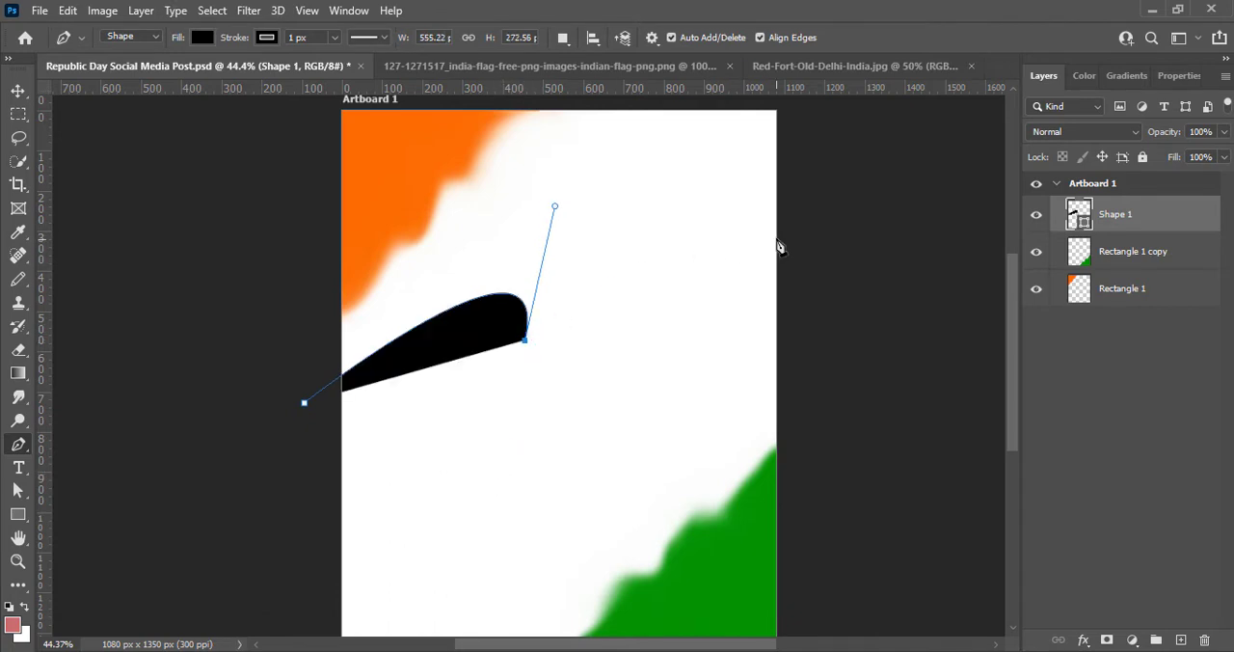
pyautogui.moveTo(789, 314); pyautogui.dragTo(719, 458)
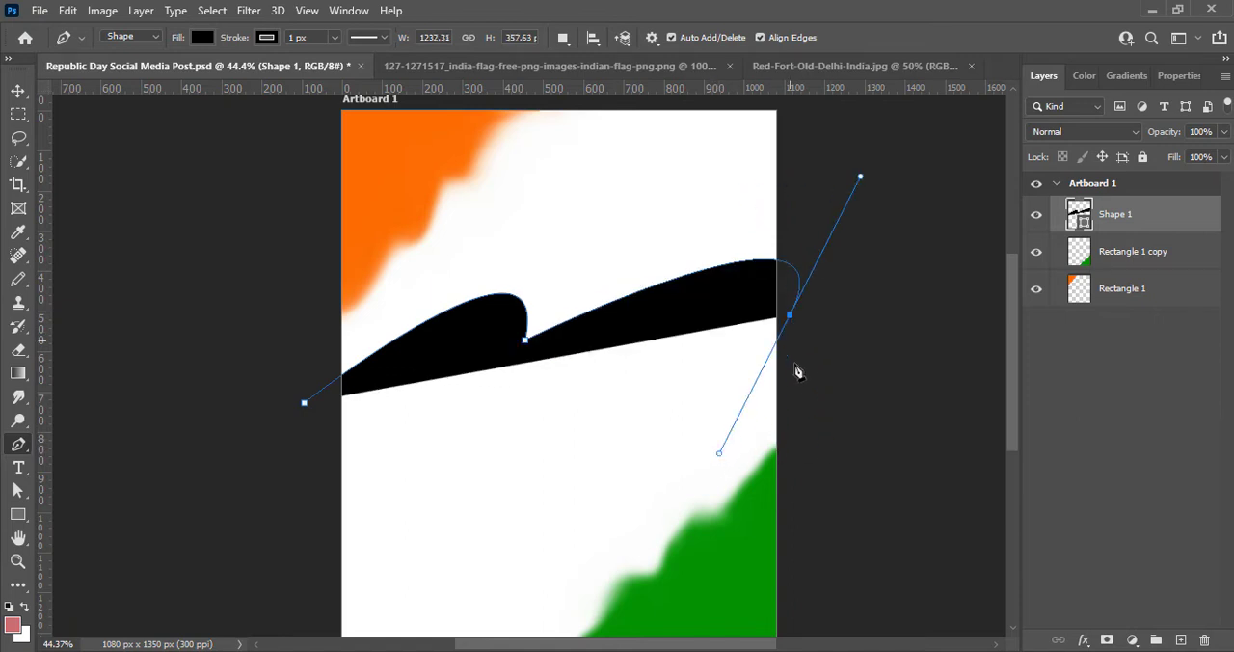
pyautogui.moveTo(514, 387); pyautogui.dragTo(414, 465)
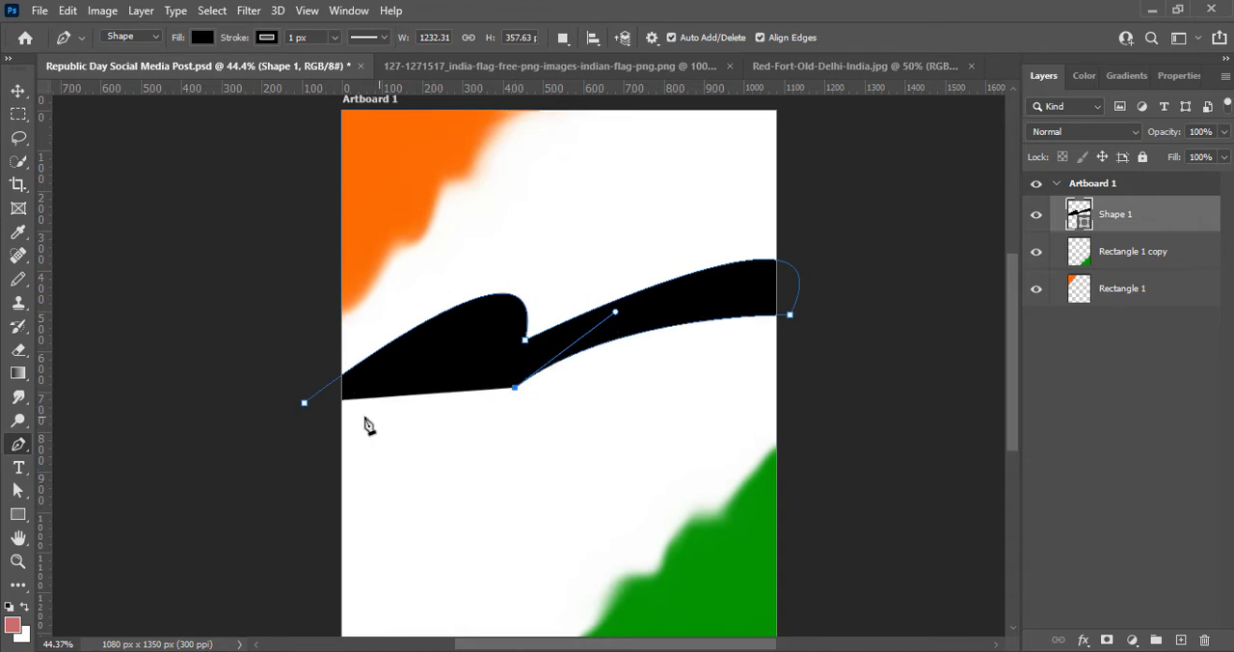
pyautogui.moveTo(310, 442); pyautogui.dragTo(156, 568)
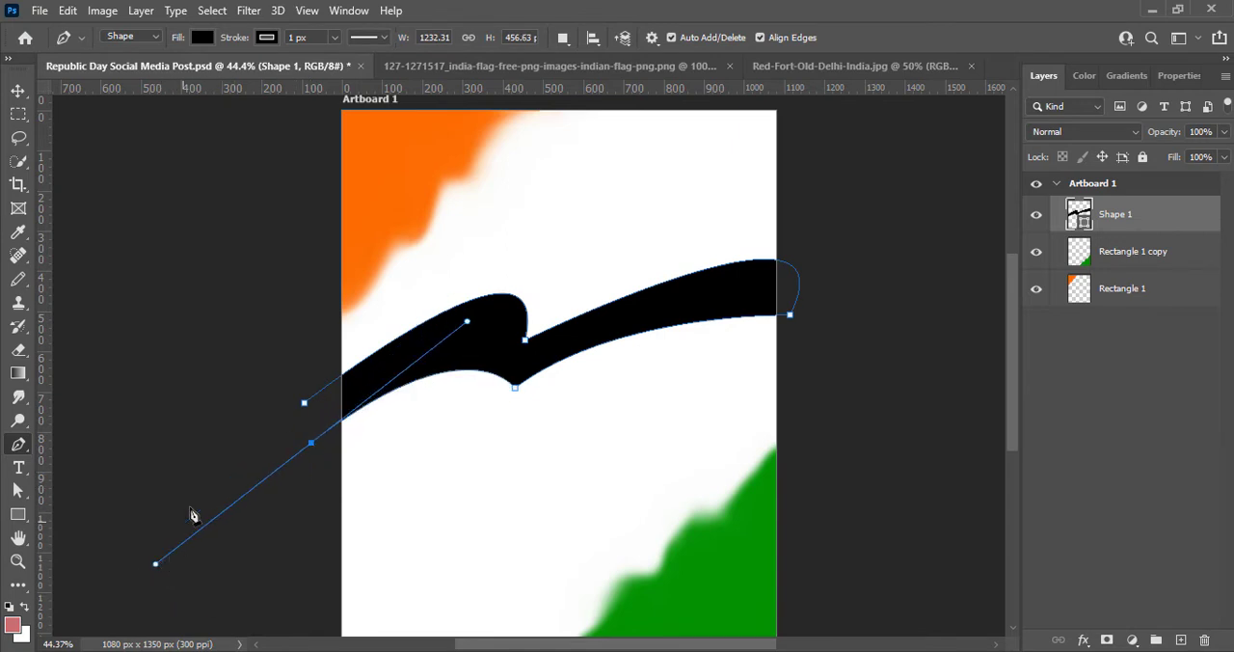
pyautogui.press('Return')
# - Reshape the black ribbon's lower edge with Direct Selection, arching the left wave higher and raising the right end point
pyautogui.click(19, 492)
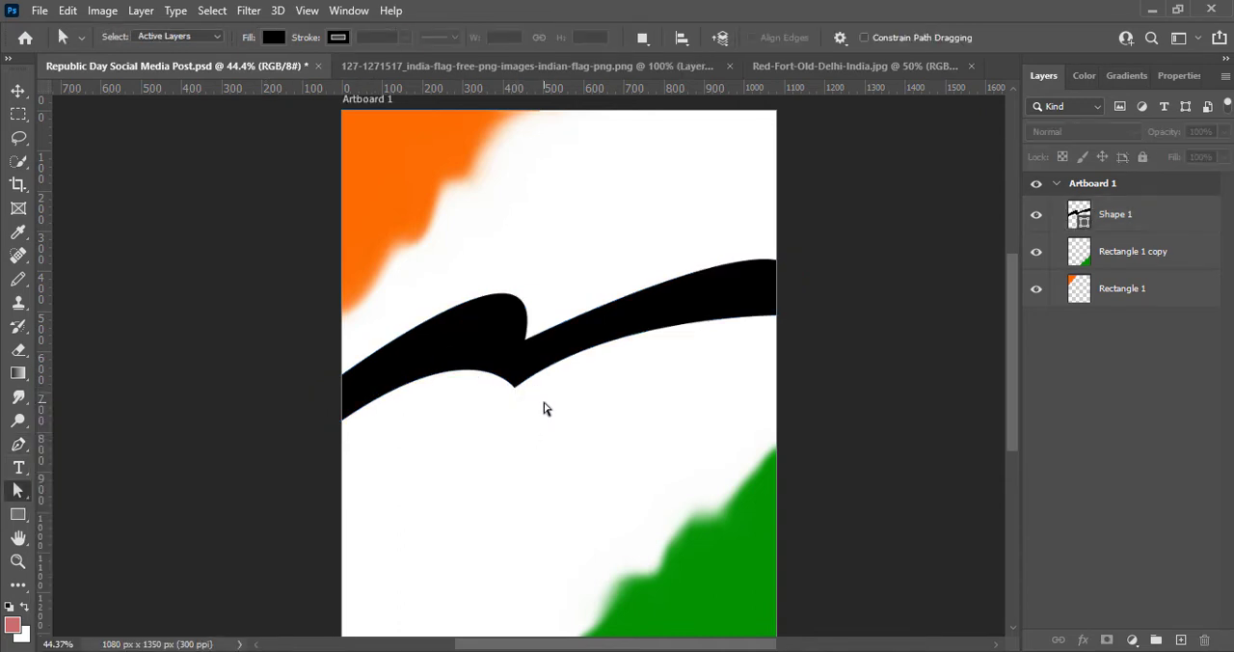
pyautogui.click(1138, 215)
pyautogui.moveTo(515, 388); pyautogui.dragTo(503, 389)
pyautogui.moveTo(466, 322); pyautogui.dragTo(543, 234)
pyautogui.moveTo(311, 442); pyautogui.dragTo(307, 432)
pyautogui.moveTo(790, 314); pyautogui.dragTo(795, 282)
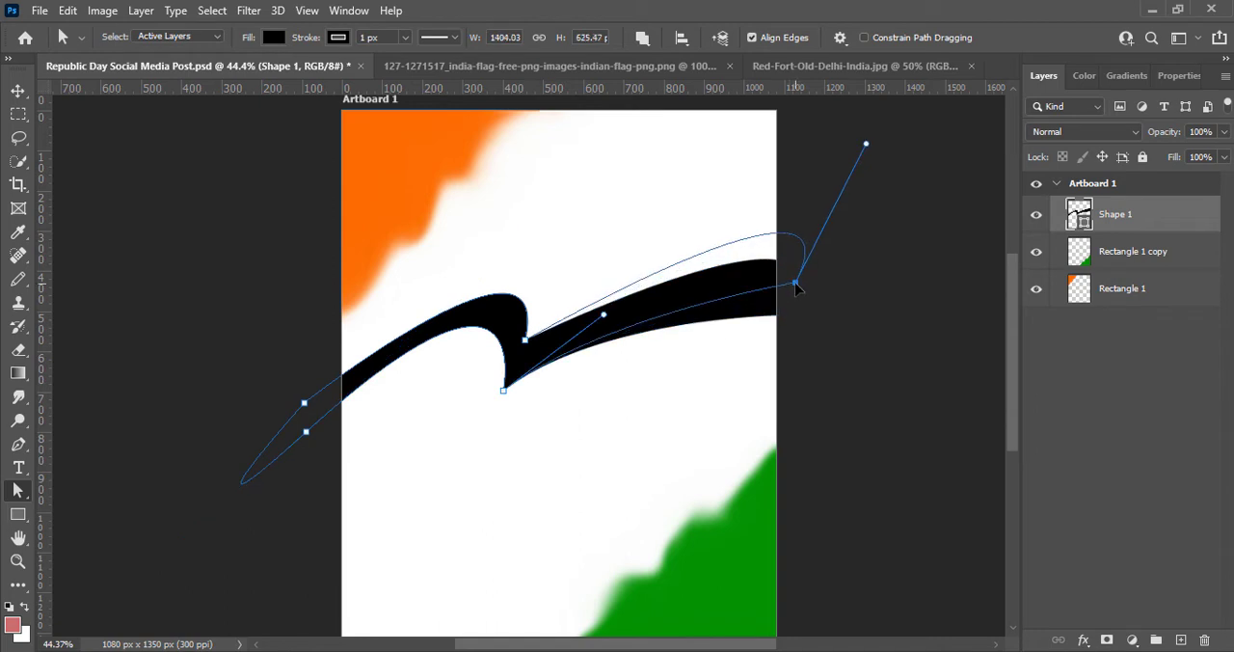
pyautogui.moveTo(604, 315)
pyautogui.mouseDown()
pyautogui.moveTo(622, 334)
pyautogui.moveTo(601, 344)
pyautogui.moveTo(602, 329)
pyautogui.mouseUp()
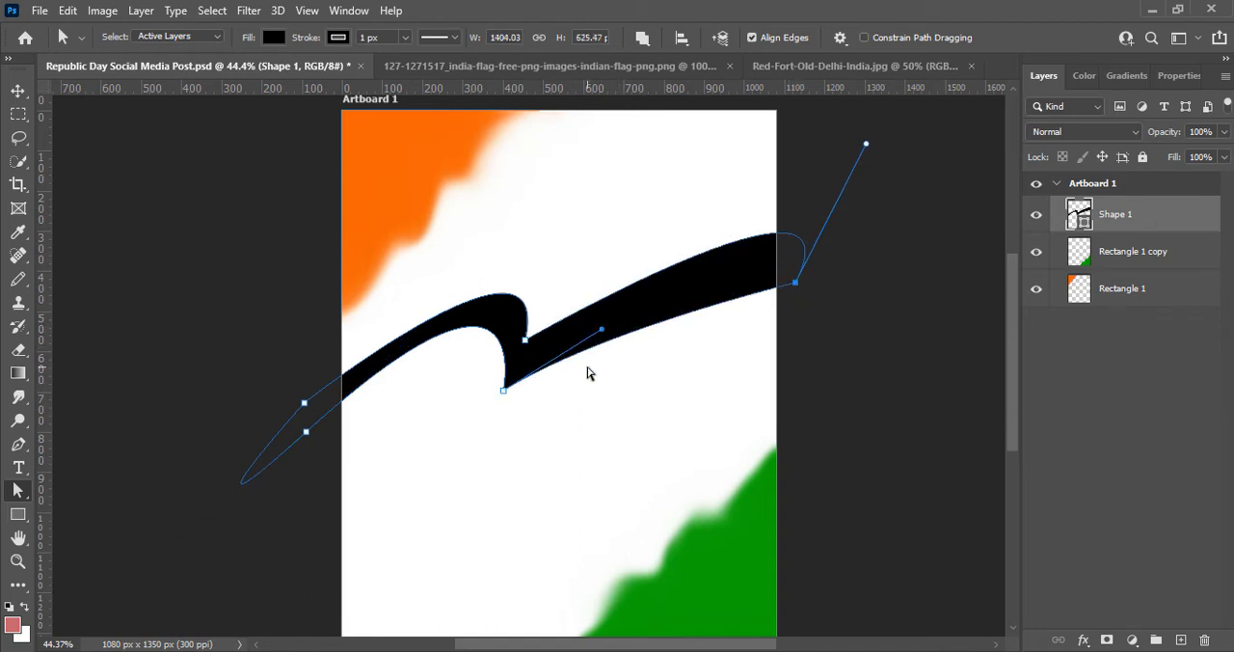
# - Raise the ribbon's right end further, refine the left tail's curve and lower the upper notch point slightly
pyautogui.moveTo(797, 283); pyautogui.dragTo(788, 261)
pyautogui.click(305, 431)
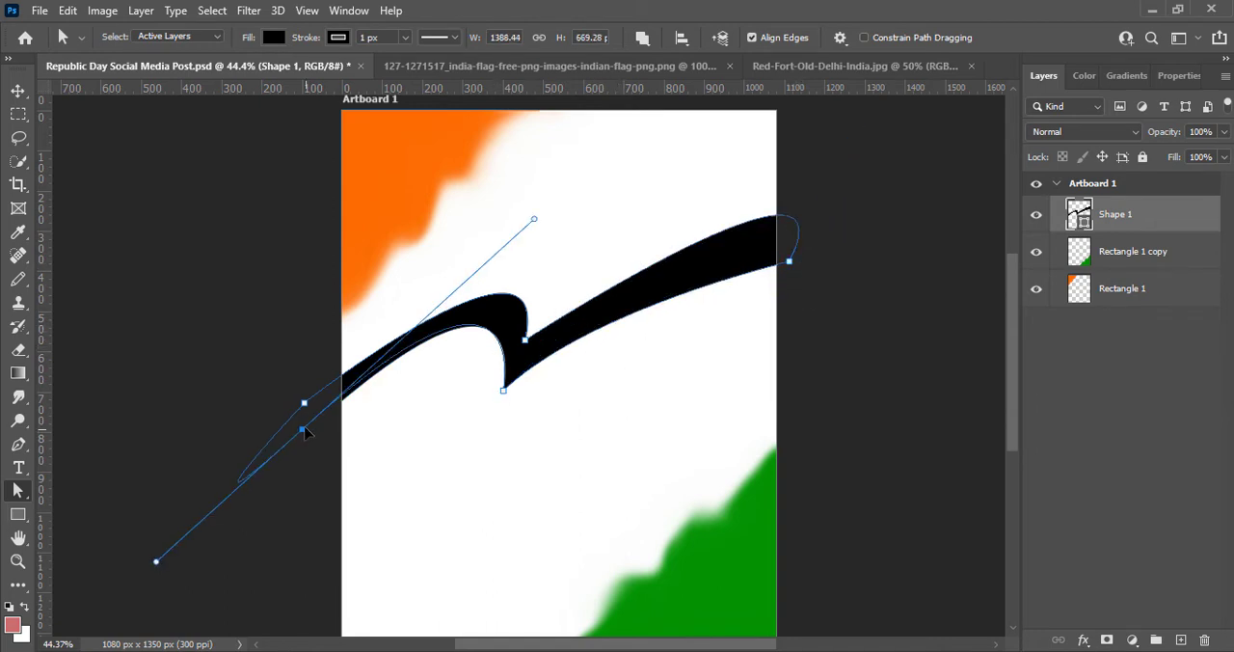
pyautogui.moveTo(304, 429); pyautogui.dragTo(307, 427)
pyautogui.moveTo(537, 217); pyautogui.dragTo(546, 232)
pyautogui.moveTo(524, 340); pyautogui.dragTo(525, 351)
pyautogui.click(305, 429)
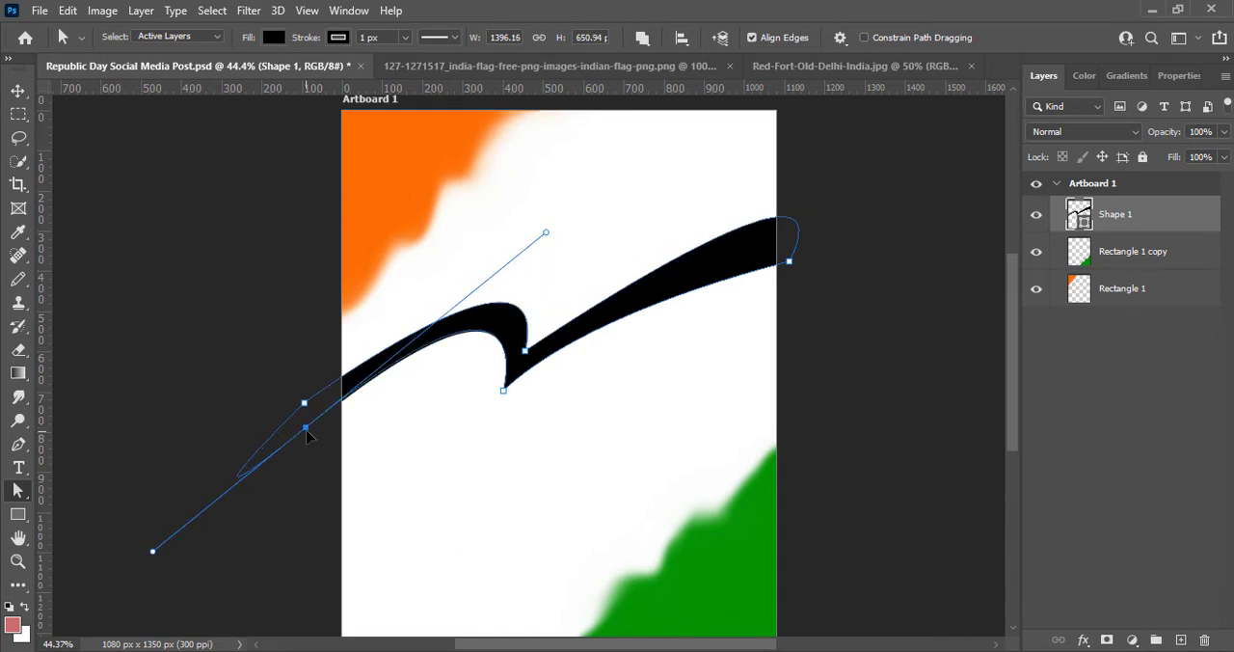
# - Thicken the ribbon by shifting both middle notch points, extending the lower edge's curve handle and lowering the right end point
pyautogui.moveTo(152, 552); pyautogui.dragTo(145, 534)
pyautogui.moveTo(525, 352); pyautogui.dragTo(532, 339)
pyautogui.moveTo(503, 392); pyautogui.dragTo(517, 399)
pyautogui.moveTo(608, 318)
pyautogui.mouseDown()
pyautogui.moveTo(765, 203)
pyautogui.moveTo(802, 249)
pyautogui.moveTo(775, 229)
pyautogui.mouseUp()
pyautogui.moveTo(789, 262); pyautogui.dragTo(805, 291)
# - Adjust the curve handle of the ribbon's right end point to smooth the lower edge, and deselect the shape
pyautogui.moveTo(878, 152); pyautogui.dragTo(874, 106)
pyautogui.click(869, 117)
pyautogui.click(804, 316)
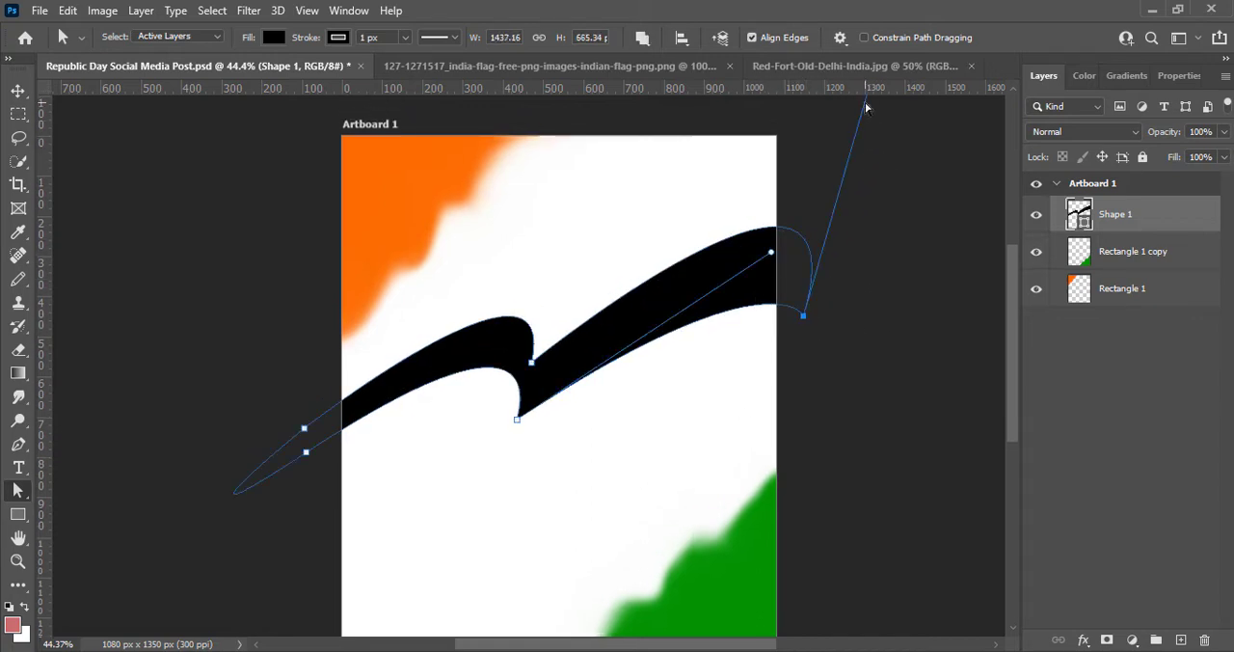
pyautogui.click(865, 103)
pyautogui.click(804, 316)
pyautogui.moveTo(1011, 354); pyautogui.dragTo(1012, 330)
pyautogui.moveTo(868, 160); pyautogui.dragTo(868, 211)
pyautogui.press('v')
pyautogui.click(913, 263)
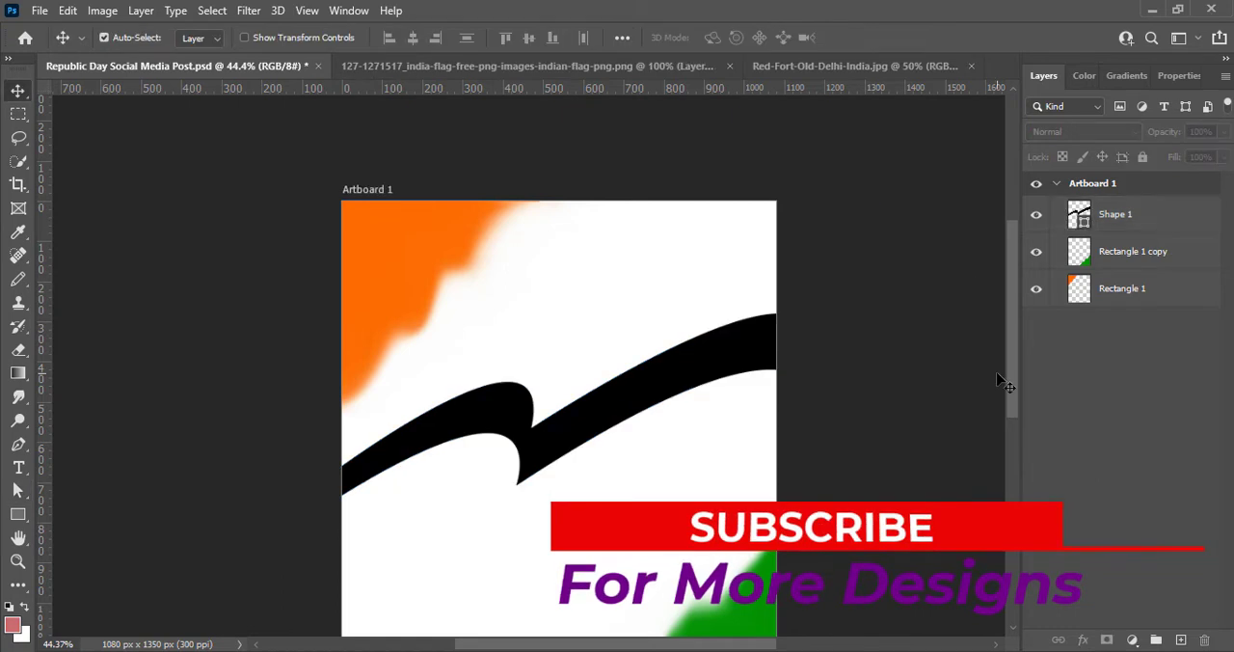
# - Flatten the underside of the ribbon's left wave by shortening its curve handles and moving the lower notch point up and right
pyautogui.moveTo(1011, 378); pyautogui.dragTo(1011, 428)
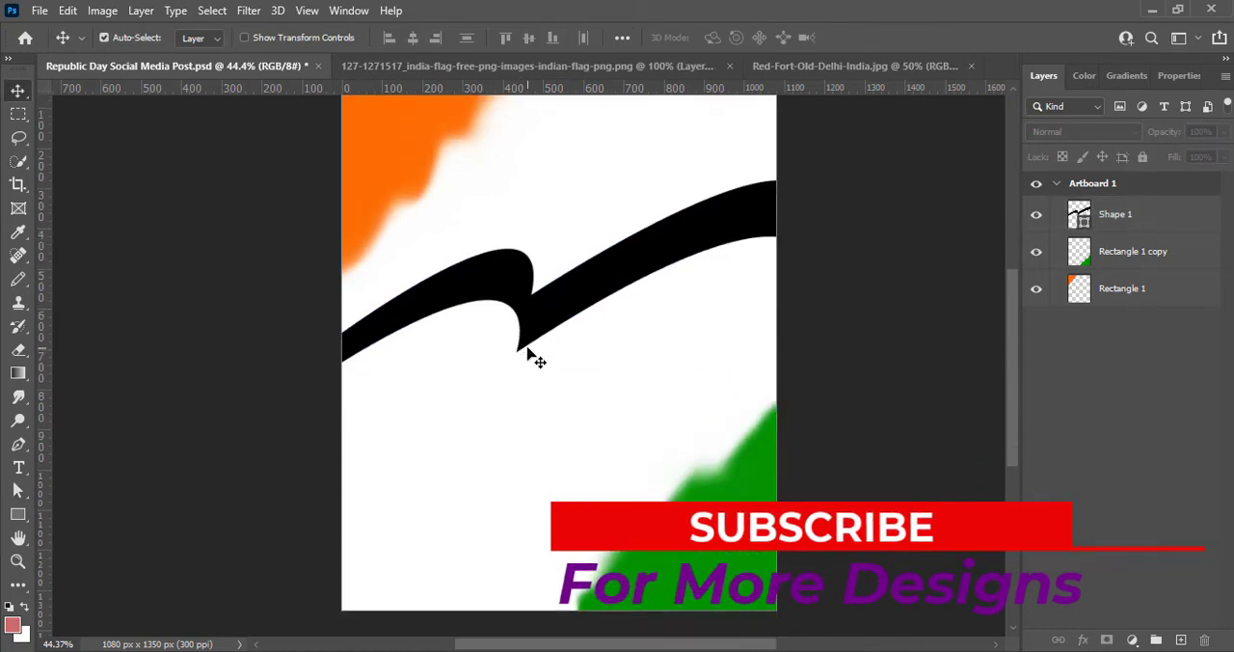
pyautogui.rightClick(19, 491)
pyautogui.click(83, 508)
pyautogui.click(555, 318)
pyautogui.click(516, 351)
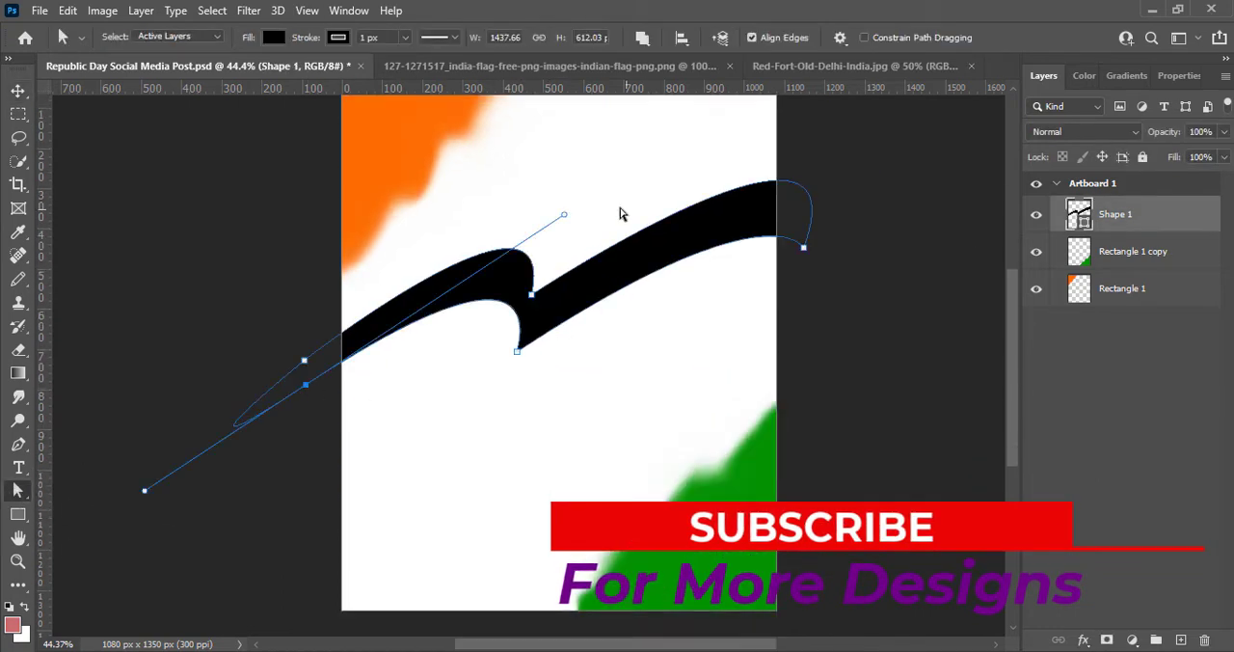
pyautogui.moveTo(565, 215); pyautogui.dragTo(469, 250)
pyautogui.moveTo(157, 507); pyautogui.dragTo(239, 431)
pyautogui.moveTo(517, 350); pyautogui.dragTo(532, 344)
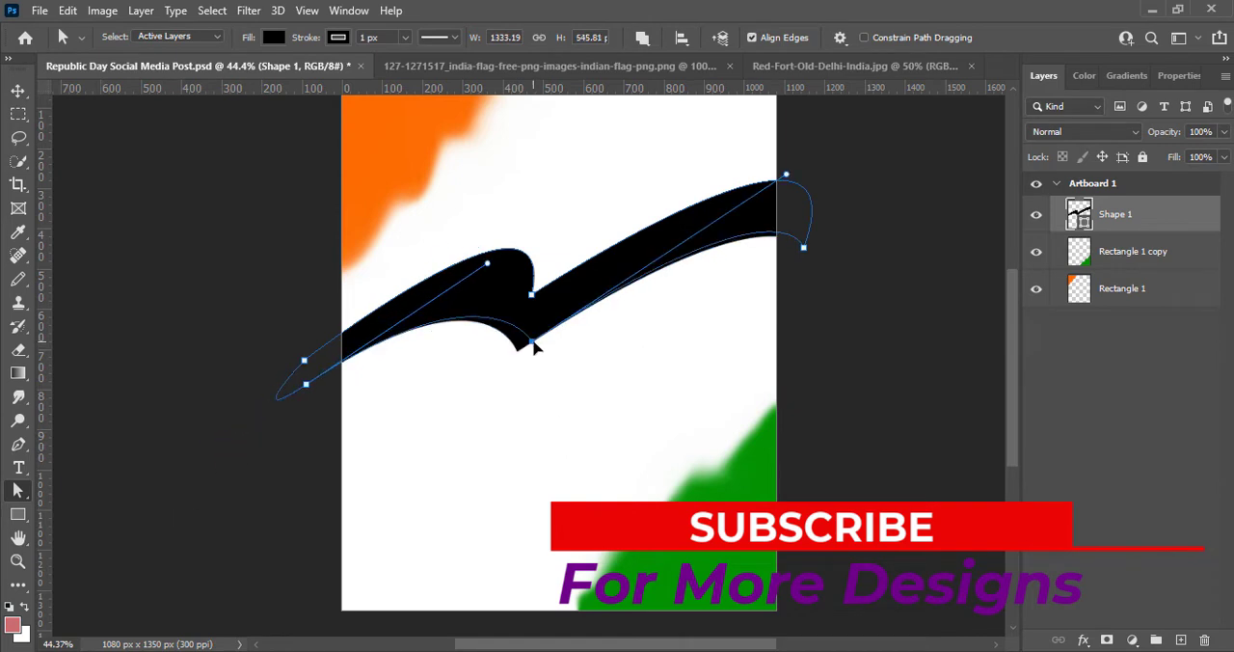
pyautogui.moveTo(787, 176); pyautogui.dragTo(752, 183)
pyautogui.press('v')
pyautogui.click(148, 267)
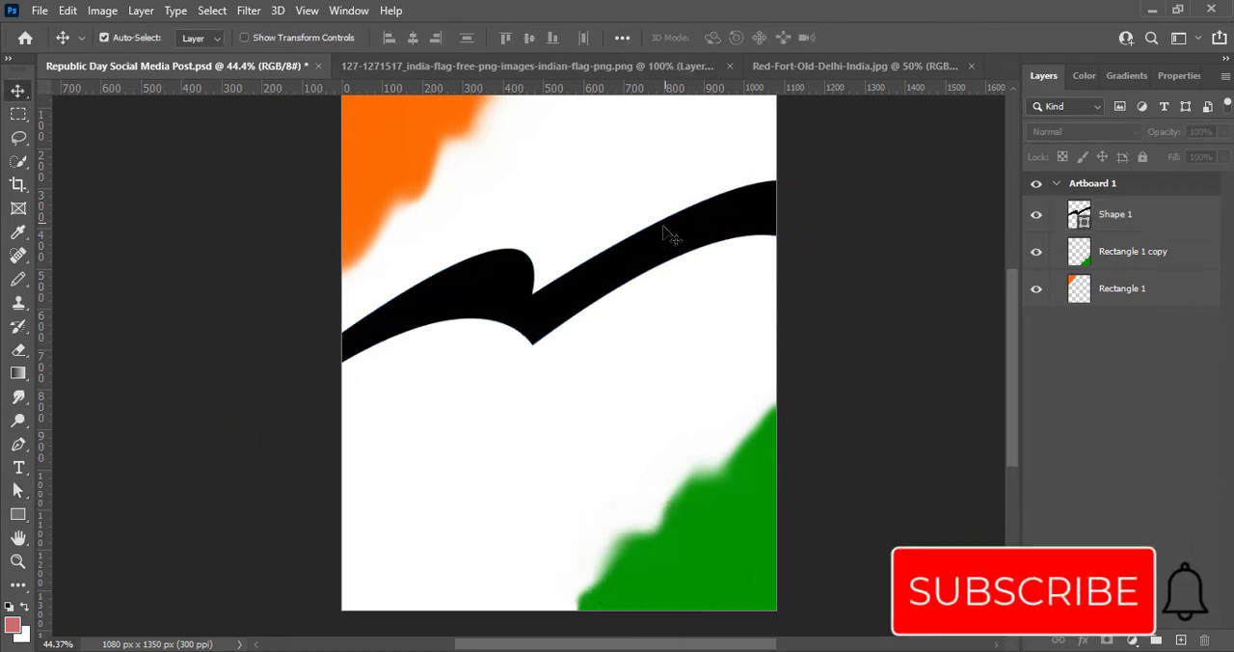
# - Move the ribbon's lower notch point back left and refine the curve handles around the central fold
pyautogui.press('a')
pyautogui.click(1142, 223)
pyautogui.click(306, 384)
pyautogui.moveTo(239, 431)
pyautogui.mouseDown()
pyautogui.moveTo(234, 453)
pyautogui.moveTo(230, 442)
pyautogui.mouseUp()
pyautogui.moveTo(532, 344); pyautogui.dragTo(504, 344)
pyautogui.moveTo(723, 180); pyautogui.dragTo(725, 195)
pyautogui.click(531, 294)
pyautogui.moveTo(561, 160); pyautogui.dragTo(541, 175)
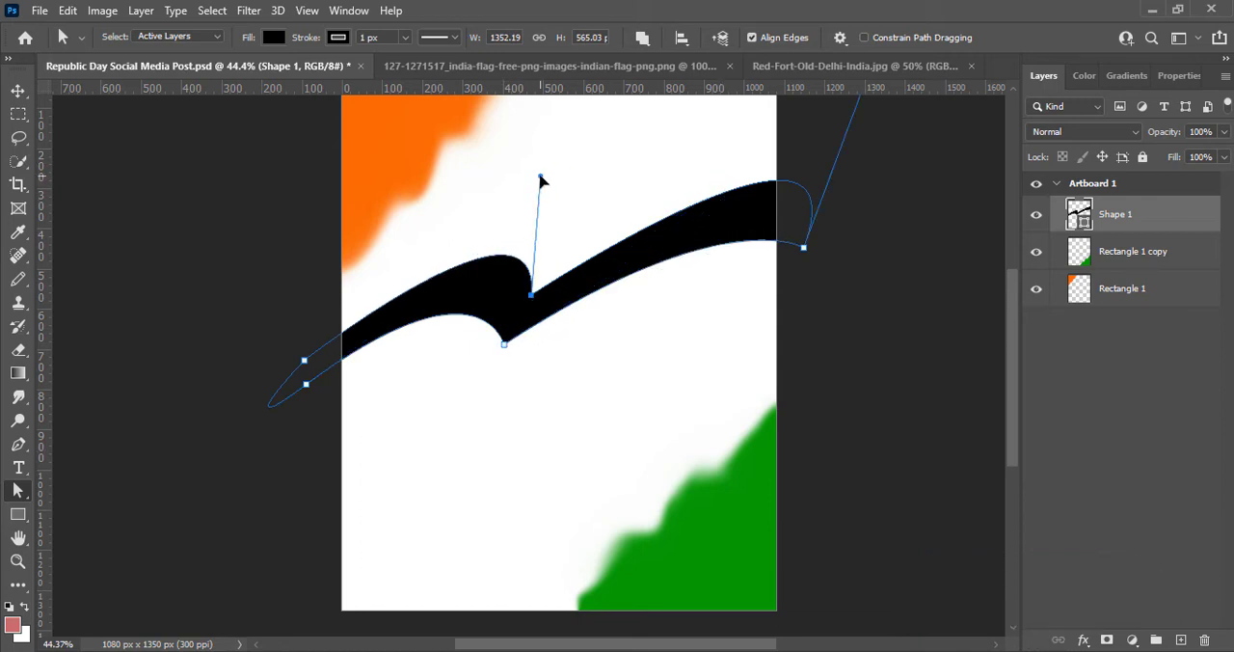
pyautogui.press('v')
pyautogui.click(907, 366)
# - Rasterize the Shape 1 ribbon layer and smudge its edges and lower notch smoother with a 150 px brush at 50% strength
pyautogui.rightClick(1060, 212)
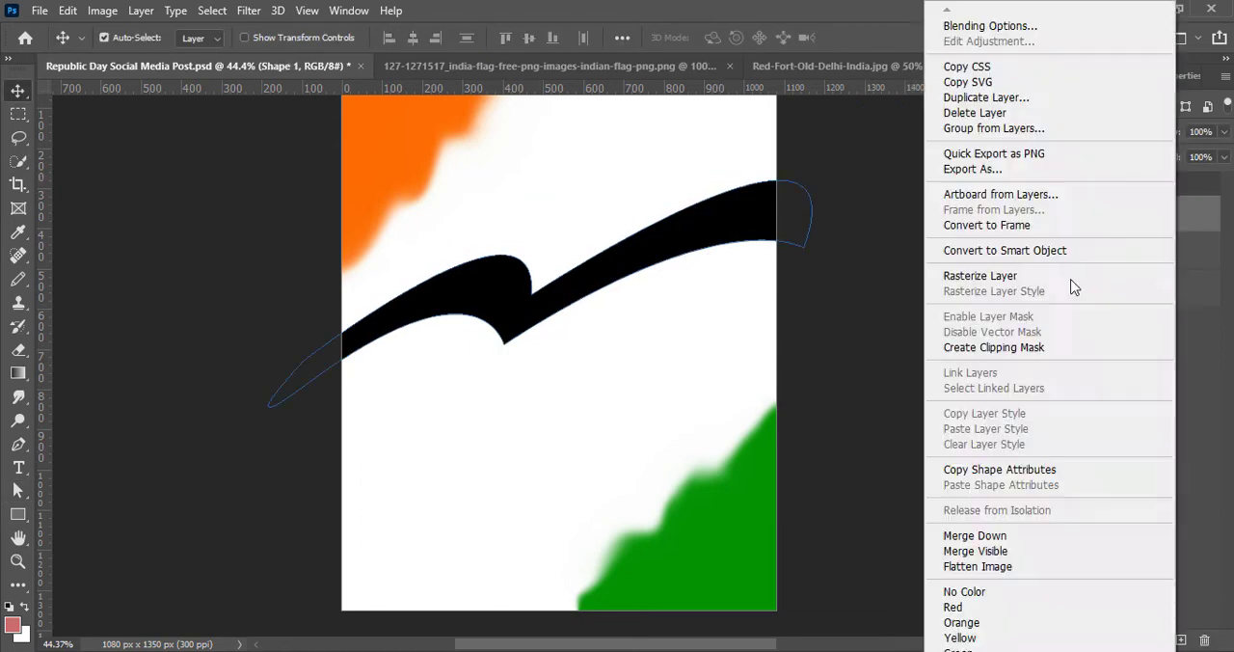
pyautogui.click(1071, 284)
pyautogui.click(18, 396)
pyautogui.click(1128, 216)
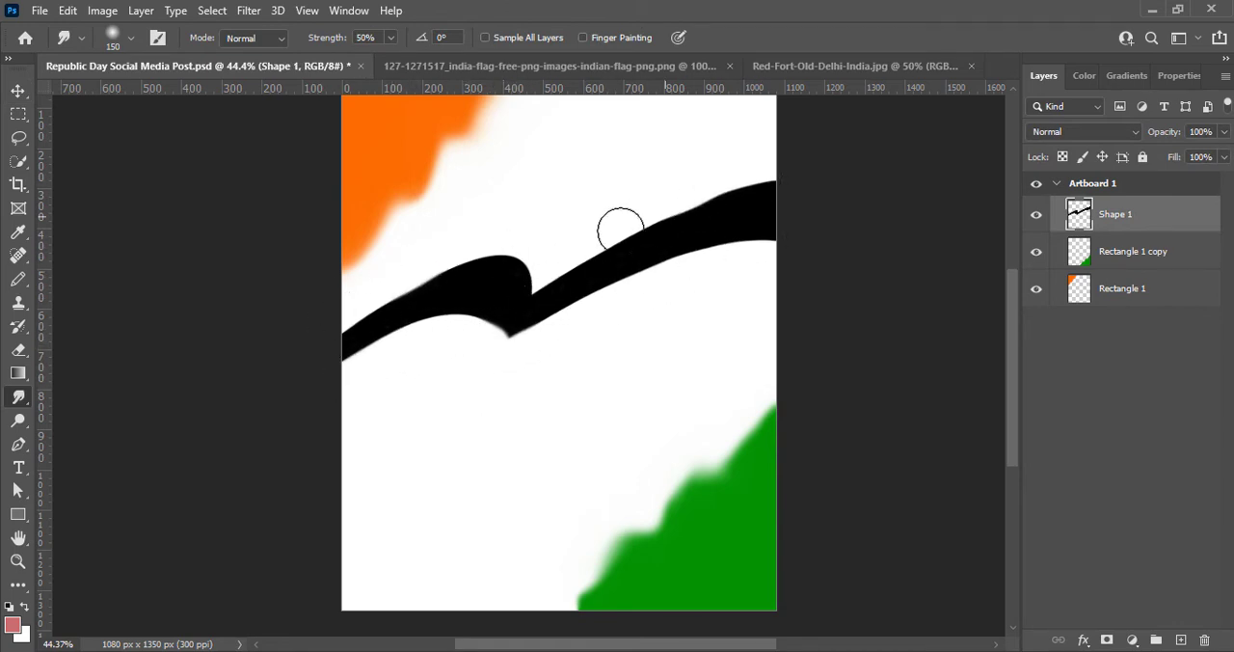
pyautogui.moveTo(620, 231); pyautogui.dragTo(535, 274)
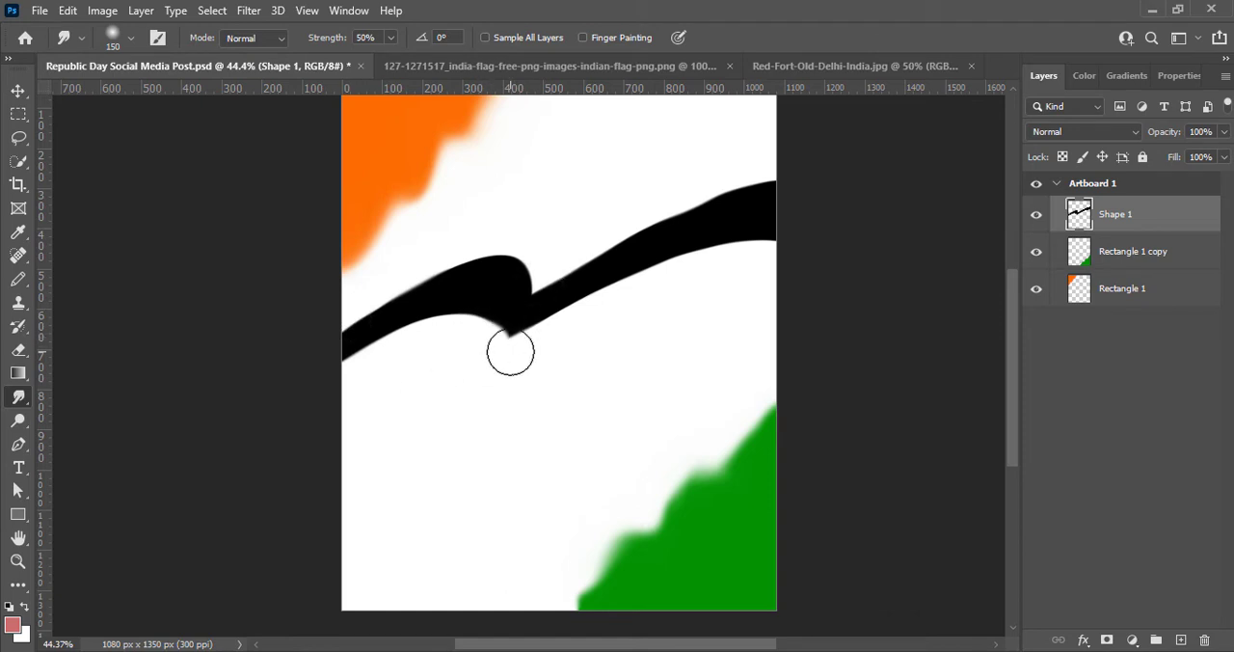
pyautogui.click(20, 353)
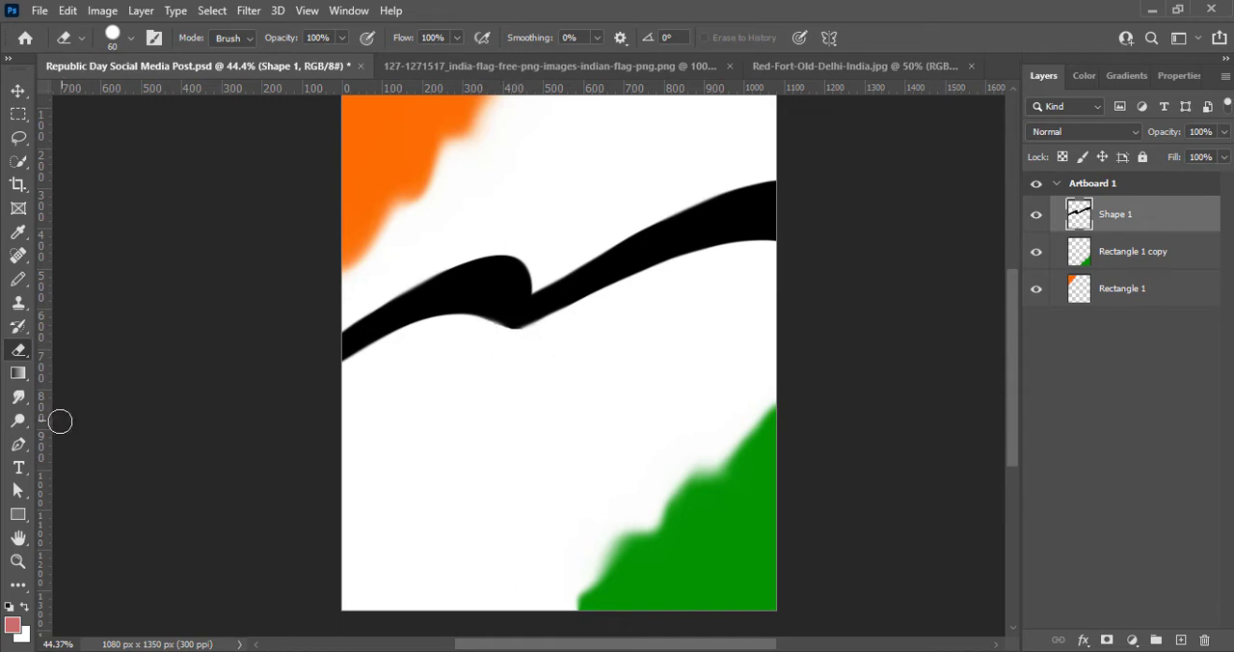
pyautogui.click(18, 396)
pyautogui.moveTo(492, 319)
pyautogui.mouseDown()
pyautogui.moveTo(504, 298)
pyautogui.moveTo(503, 336)
pyautogui.mouseUp()
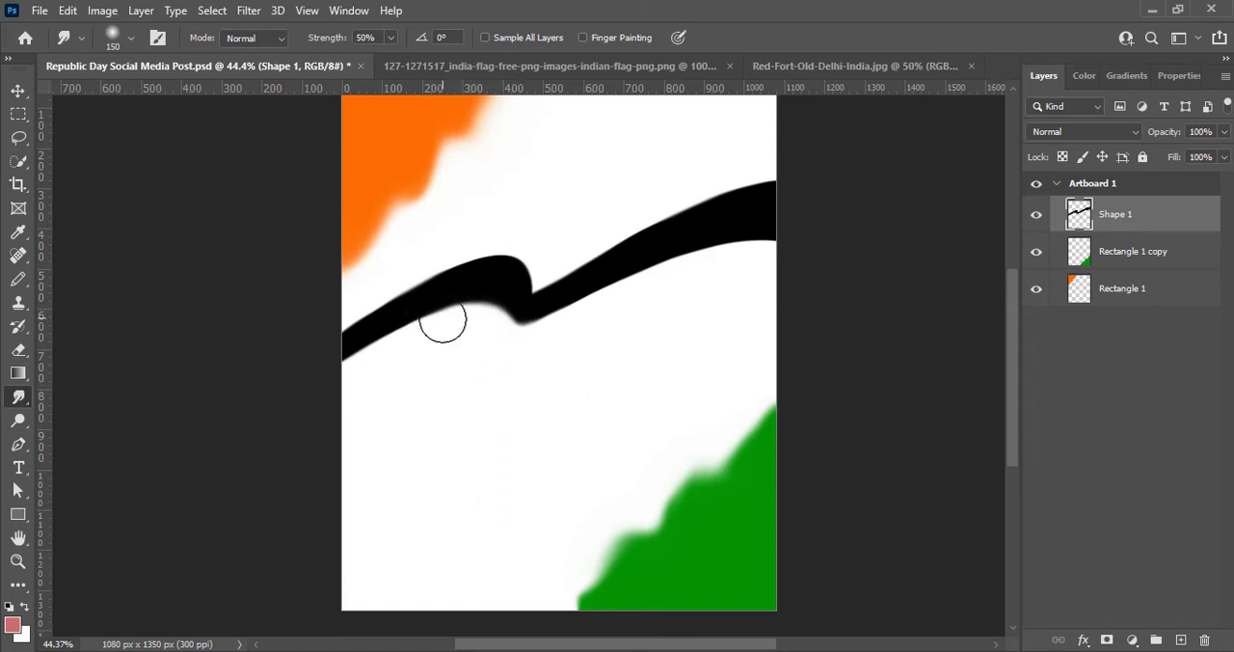
# - Apply a Color Overlay to the ribbon in the orange sampled from the upper corner, and save the document
pyautogui.click(18, 90)
pyautogui.doubleClick(1169, 215)
pyautogui.click(552, 290)
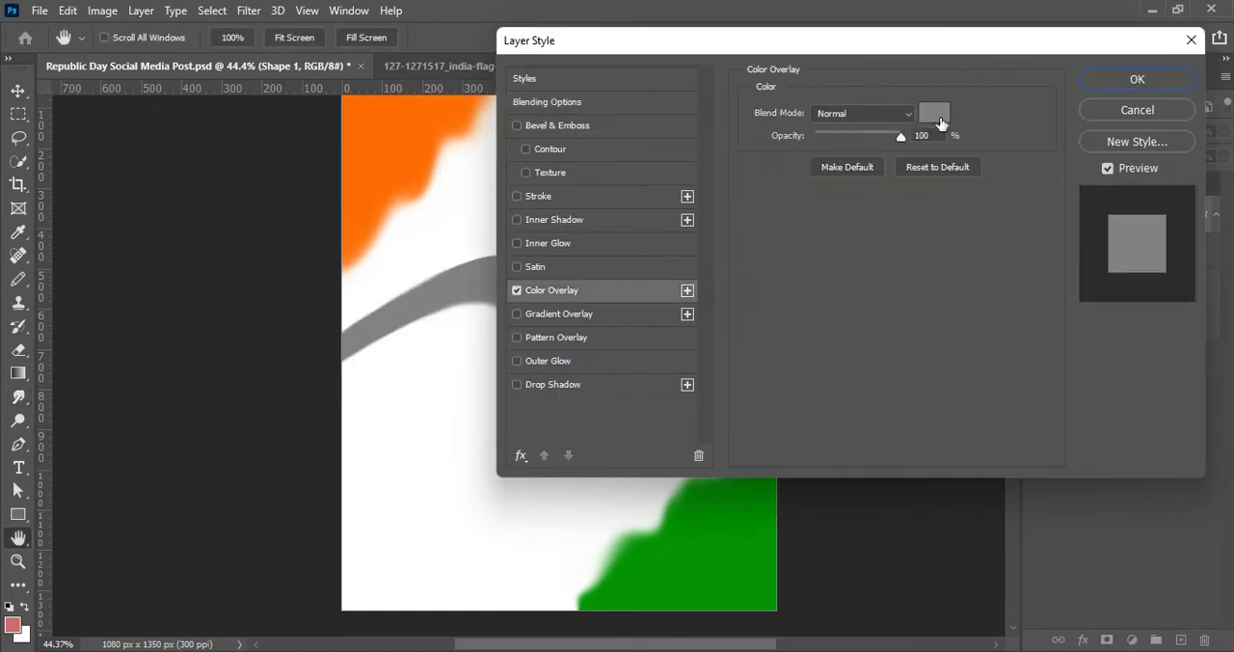
pyautogui.click(939, 121)
pyautogui.click(974, 206)
pyautogui.click(1008, 322)
pyautogui.click(387, 171)
pyautogui.press('Return')
pyautogui.click(1137, 80)
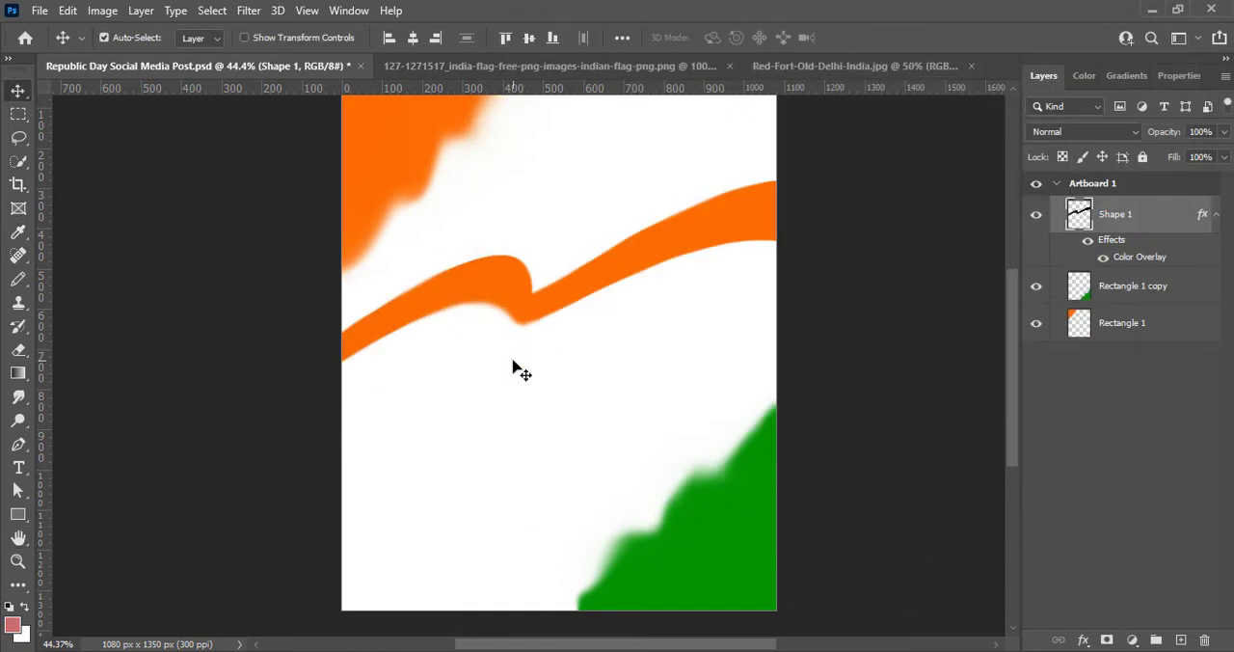
pyautogui.hotkey('ctrl', 's')
# - Duplicate the orange ribbon just below the original, scale the copy to 100.45% and rotate it 1.85°
pyautogui.moveTo(502, 329)
pyautogui.mouseDown()
pyautogui.moveTo(512, 317)
pyautogui.moveTo(493, 355)
pyautogui.moveTo(504, 361)
pyautogui.moveTo(490, 351)
pyautogui.moveTo(500, 335)
pyautogui.moveTo(480, 359)
pyautogui.mouseUp()
pyautogui.hotkey('ctrl', 't')
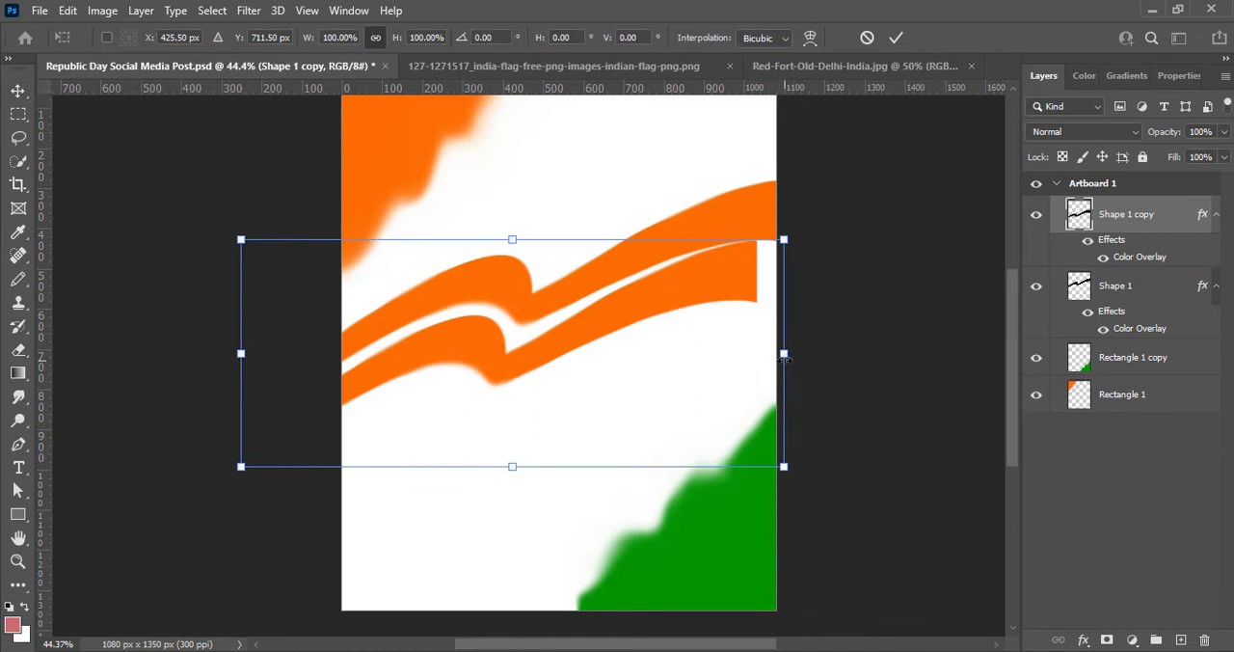
pyautogui.moveTo(784, 357)
pyautogui.mouseDown()
pyautogui.moveTo(812, 365)
pyautogui.moveTo(800, 364)
pyautogui.mouseUp()
pyautogui.moveTo(792, 473); pyautogui.dragTo(788, 471)
pyautogui.moveTo(801, 236); pyautogui.dragTo(801, 245)
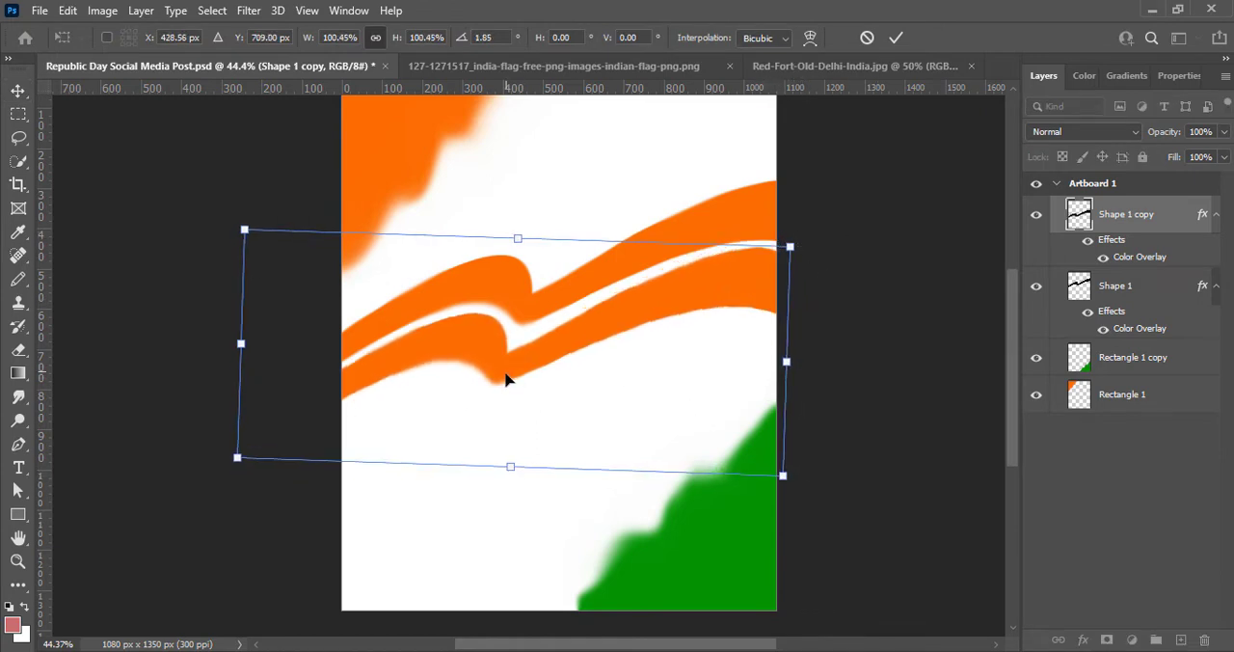
# - Move the ribbon copy farther below the original, rotate it slightly more clockwise and apply the transform
pyautogui.moveTo(507, 379); pyautogui.dragTo(503, 393)
pyautogui.moveTo(503, 408); pyautogui.dragTo(503, 399)
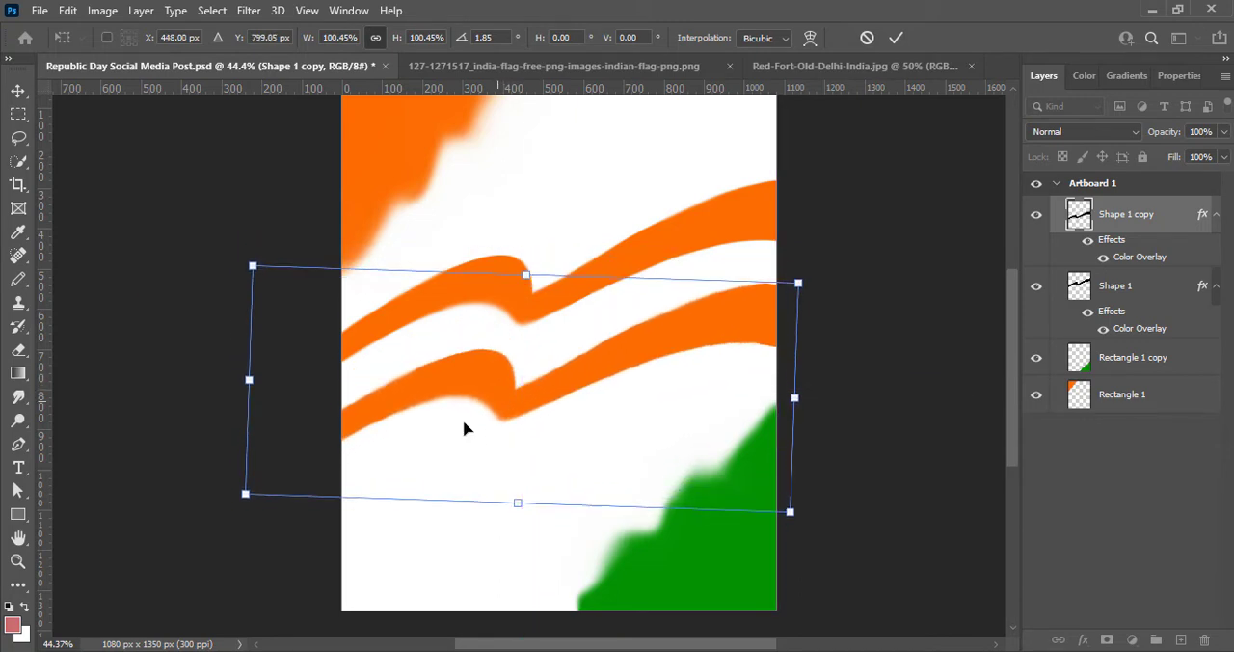
pyautogui.moveTo(233, 512); pyautogui.dragTo(223, 486)
pyautogui.moveTo(516, 351); pyautogui.dragTo(502, 347)
pyautogui.press('Return')
# - Change the ribbon copy's Color Overlay to the green sampled from the lower corner, and save the document
pyautogui.doubleClick(1070, 221)
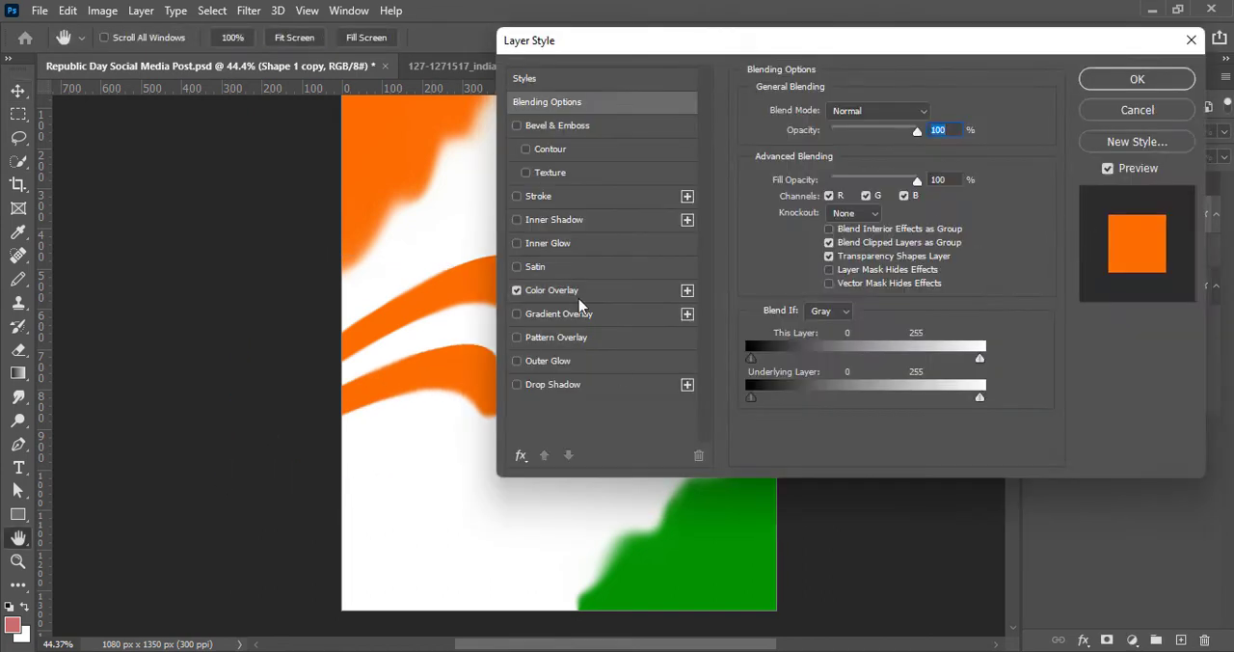
pyautogui.click(579, 292)
pyautogui.click(941, 111)
pyautogui.click(708, 550)
pyautogui.click(1178, 101)
pyautogui.click(1137, 79)
pyautogui.hotkey('ctrl', 's')
# - Group the orange and green ribbon layers
pyautogui.click(750, 219)
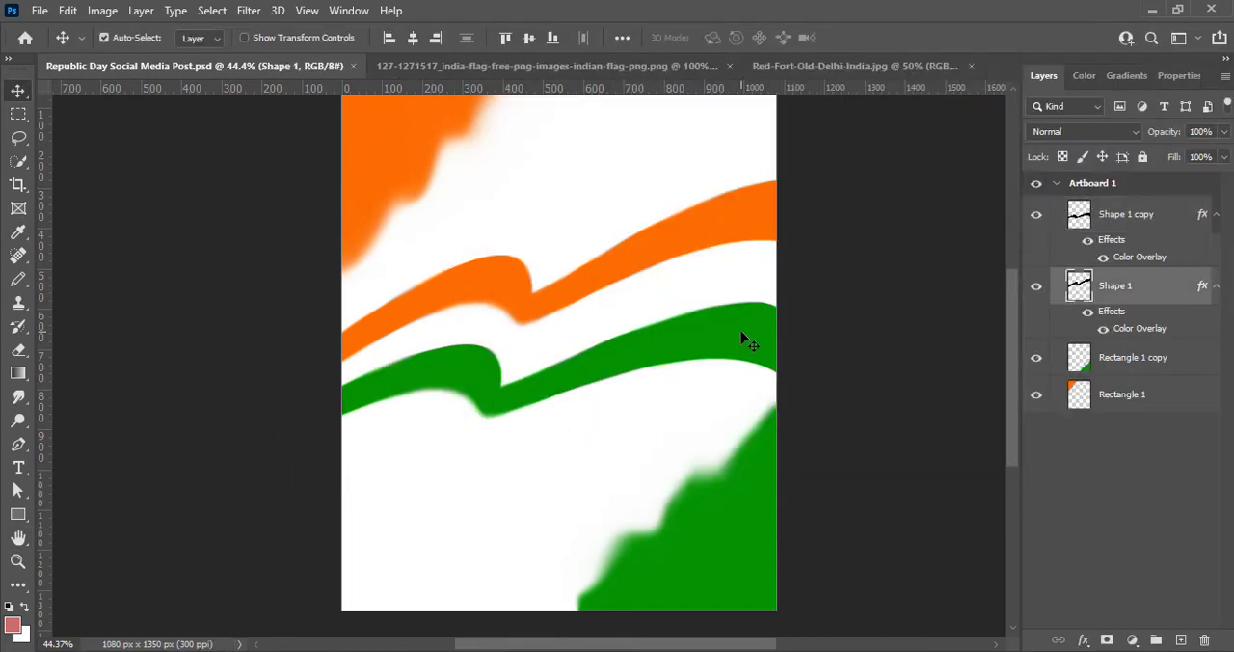
pyautogui.keyDown('shift'); pyautogui.click(750, 214); pyautogui.keyUp('shift')
pyautogui.hotkey('ctrl', 'g')
# - Skew the ribbon group so it tapers toward the left and widens past the artboard's right edge
pyautogui.hotkey('ctrl', 't')
pyautogui.rightClick(672, 349)
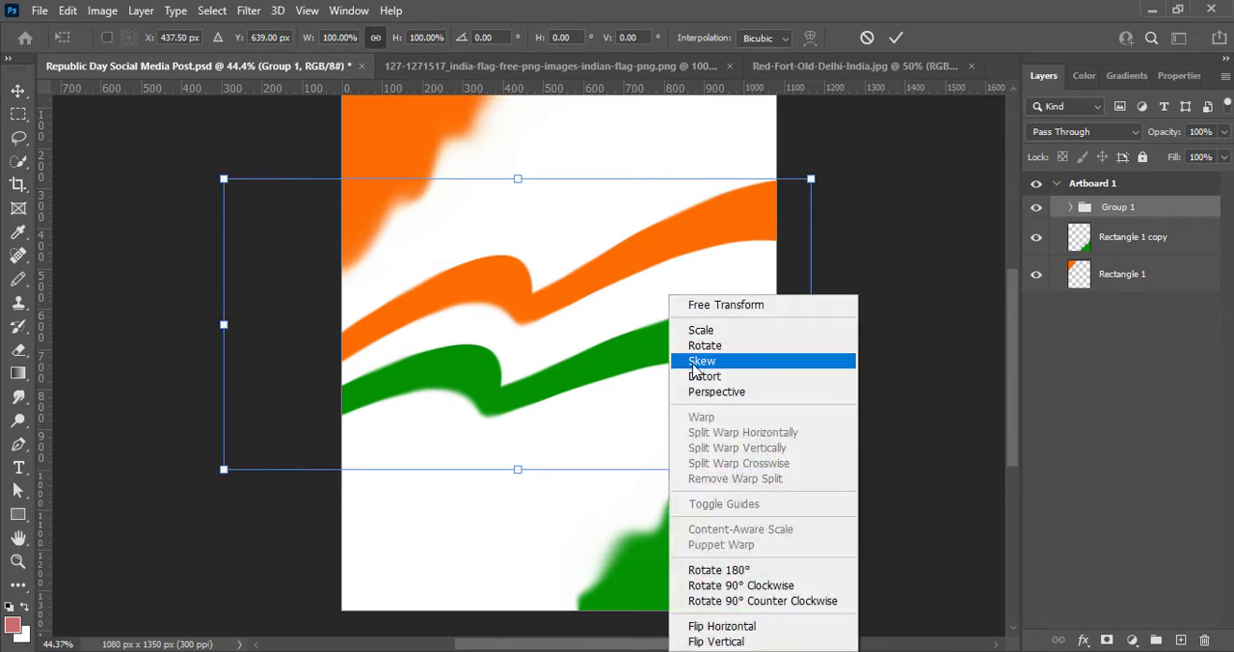
pyautogui.click(693, 363)
pyautogui.moveTo(224, 473); pyautogui.dragTo(256, 399)
pyautogui.moveTo(223, 179); pyautogui.dragTo(256, 241)
pyautogui.moveTo(811, 469); pyautogui.dragTo(867, 496)
pyautogui.moveTo(811, 179); pyautogui.dragTo(901, 124)
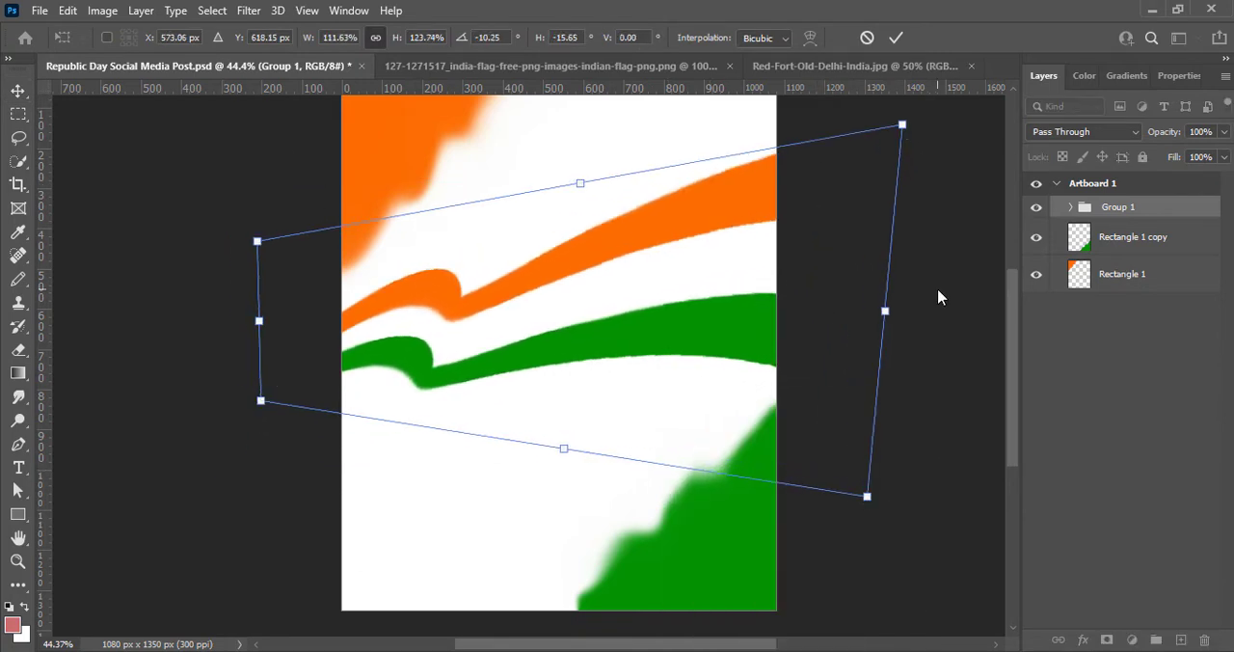
pyautogui.moveTo(261, 402); pyautogui.dragTo(276, 392)
pyautogui.moveTo(257, 241); pyautogui.dragTo(271, 249)
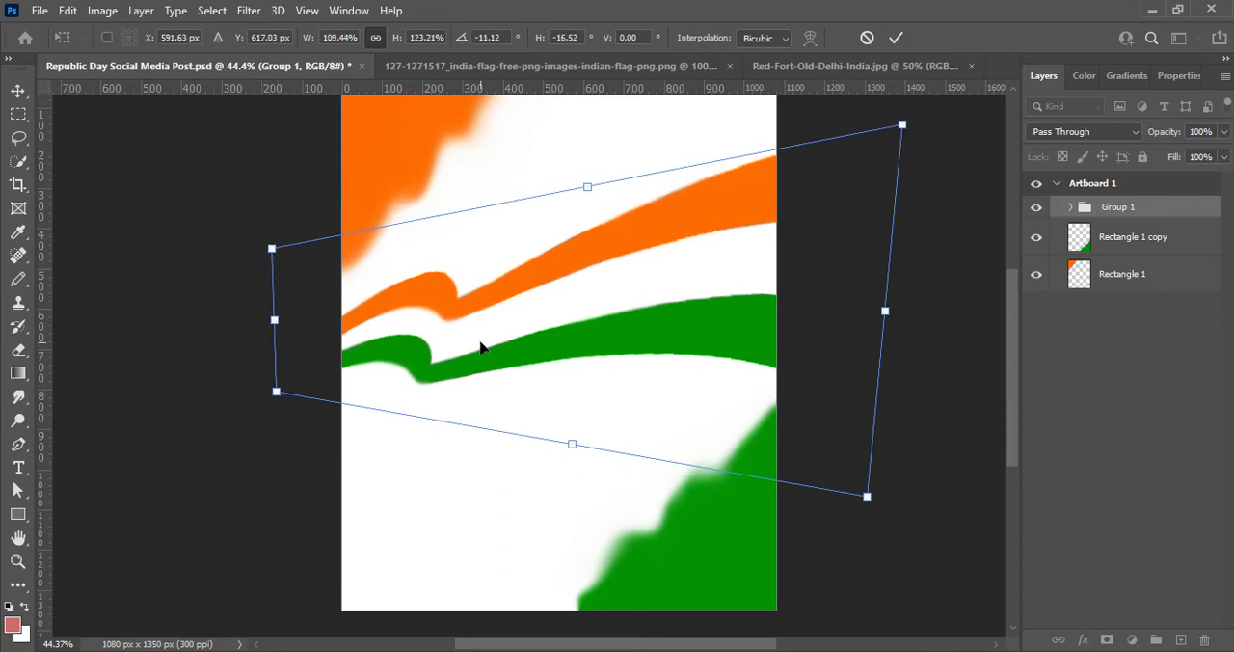
pyautogui.click(896, 37)
# - Rotate the ribbon group slightly counterclockwise with Free Transform, and save the document
pyautogui.hotkey('ctrl', 't')
pyautogui.moveTo(295, 408); pyautogui.dragTo(303, 421)
pyautogui.moveTo(908, 193); pyautogui.dragTo(883, 198)
pyautogui.click(896, 38)
pyautogui.hotkey('ctrl', 's')
# - Nudge the ribbon group down a little on the artboard
pyautogui.moveTo(651, 332); pyautogui.dragTo(653, 336)
pyautogui.hotkey('ctrl', 'z')
pyautogui.click(1087, 208)
pyautogui.click(1070, 207)
pyautogui.hotkey('shift', 'Down')
pyautogui.hotkey('shift', 'Down')
pyautogui.hotkey('shift', 'Down')
pyautogui.hotkey('shift', 'Down')
pyautogui.hotkey('shift', 'Up')
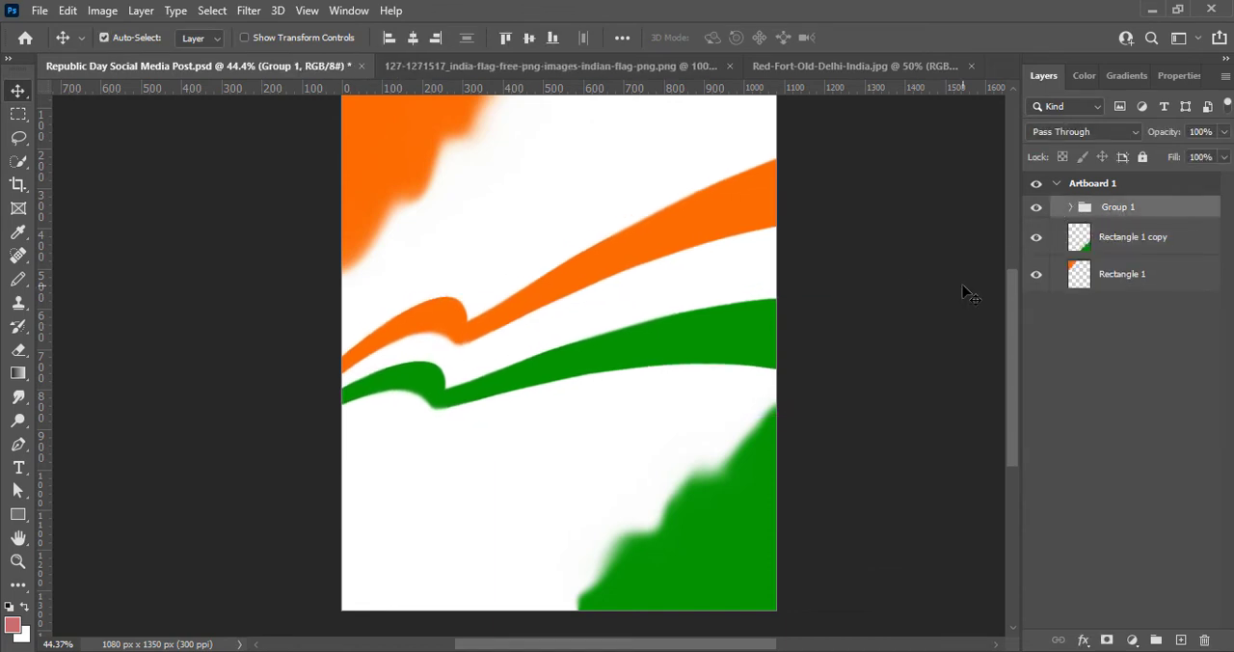
# - Paste the Ashoka Chakra emblem as a new layer and set its vibrance to +100
pyautogui.hotkey('ctrl', 'v')
pyautogui.scroll(1, 761, 306)
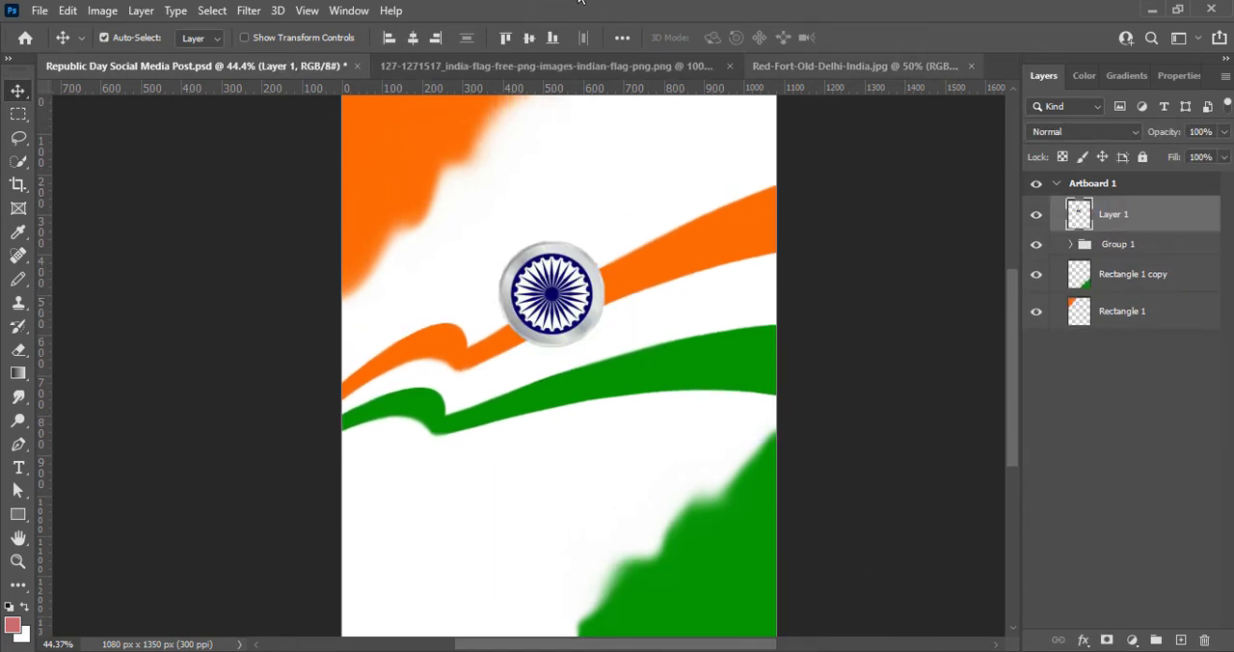
pyautogui.click(102, 9)
pyautogui.moveTo(138, 55)
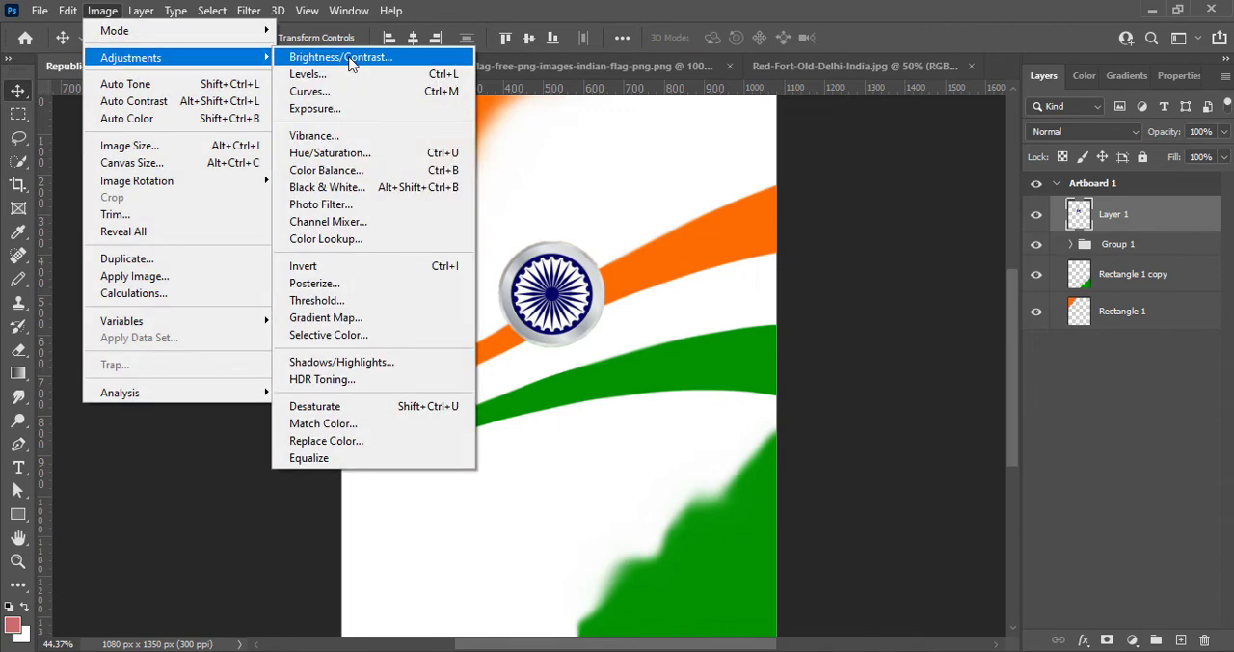
pyautogui.click(322, 132)
pyautogui.moveTo(636, 156); pyautogui.dragTo(911, 122)
pyautogui.moveTo(845, 178); pyautogui.dragTo(872, 185)
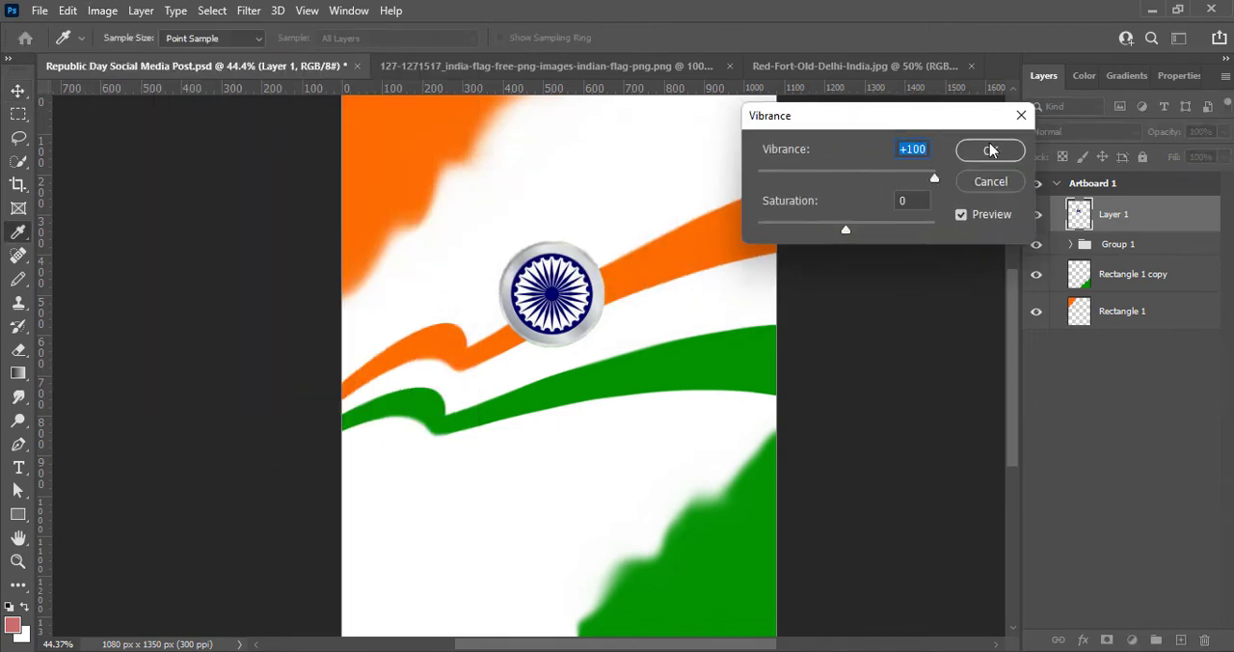
pyautogui.click(990, 150)
# - Set the emblem's brightness to 15 and contrast to 9
pyautogui.click(103, 10)
pyautogui.moveTo(138, 55)
pyautogui.click(327, 54)
pyautogui.moveTo(740, 125); pyautogui.dragTo(792, 125)
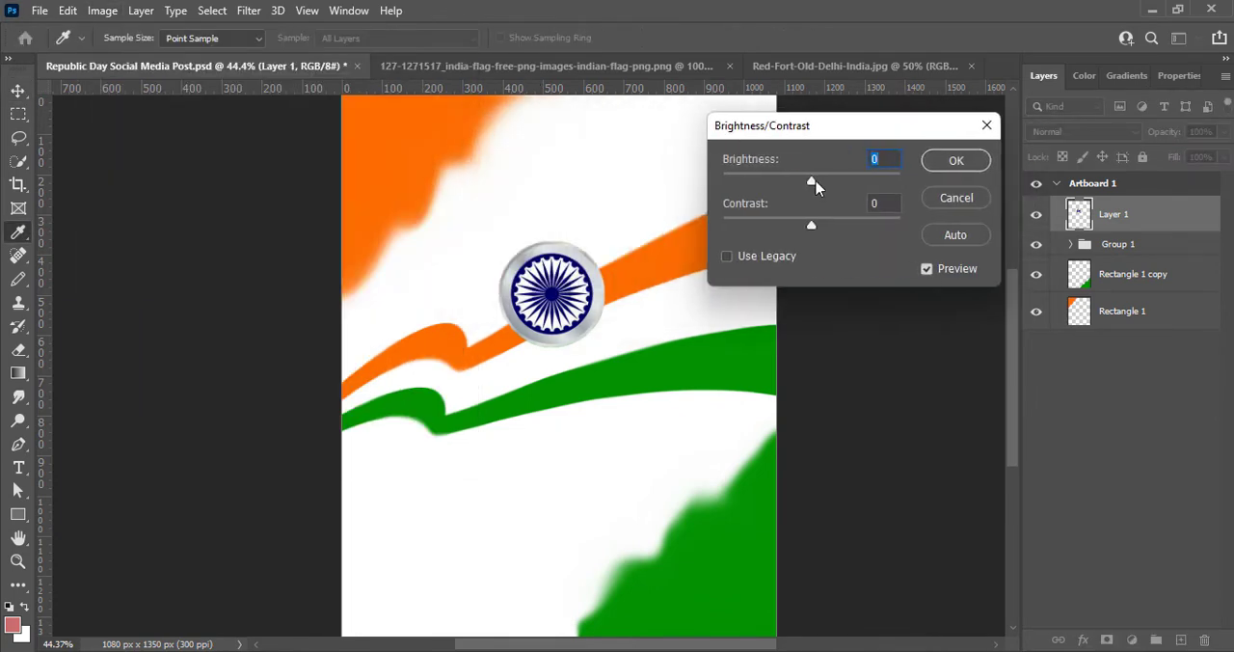
pyautogui.moveTo(812, 183); pyautogui.dragTo(824, 182)
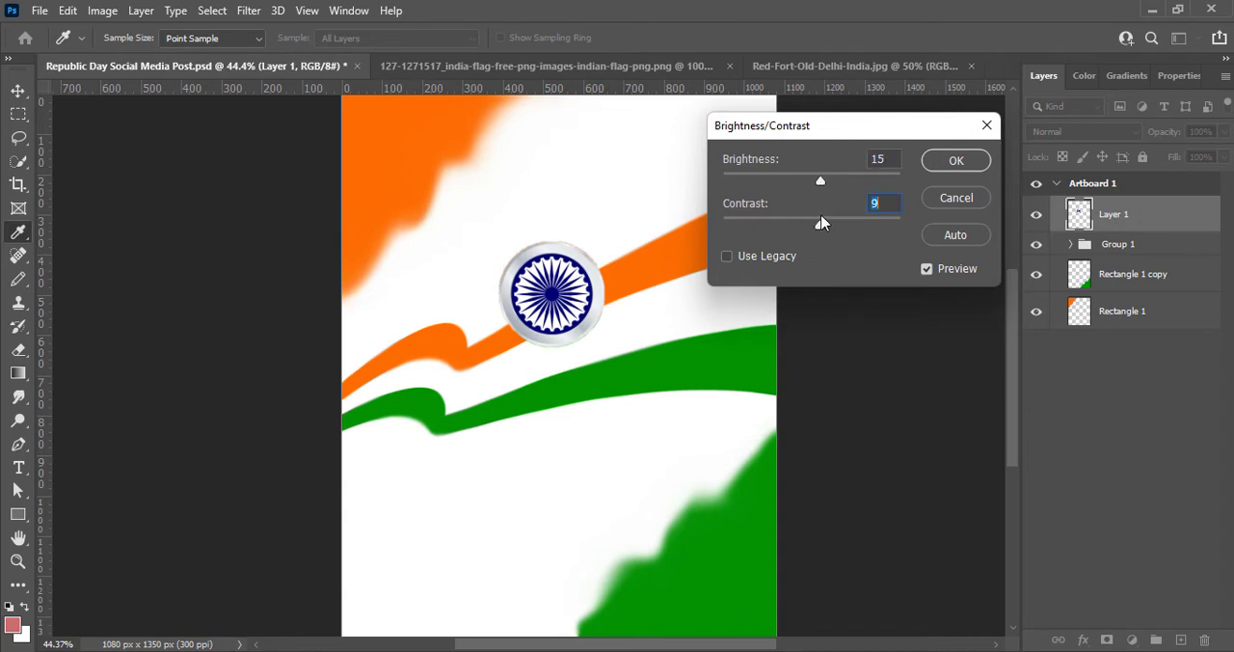
pyautogui.click(944, 161)
# - Scale the Ashoka Chakra emblem down and position it across the orange and green ribbons, left of the artboard's centre, and save the document
pyautogui.hotkey('ctrl', 't')
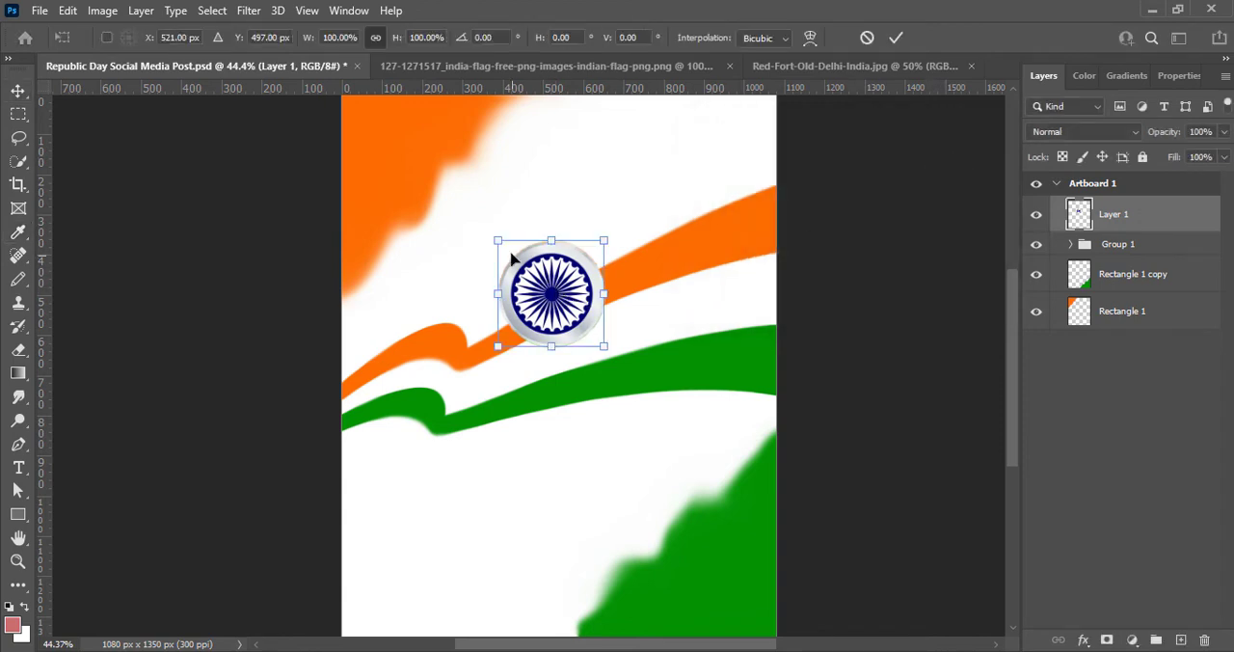
pyautogui.moveTo(497, 240); pyautogui.dragTo(452, 195)
pyautogui.moveTo(531, 283); pyautogui.dragTo(528, 382)
pyautogui.moveTo(447, 295); pyautogui.dragTo(491, 324)
pyautogui.moveTo(554, 386); pyautogui.dragTo(535, 365)
pyautogui.moveTo(580, 424); pyautogui.dragTo(562, 404)
pyautogui.moveTo(501, 358); pyautogui.dragTo(506, 367)
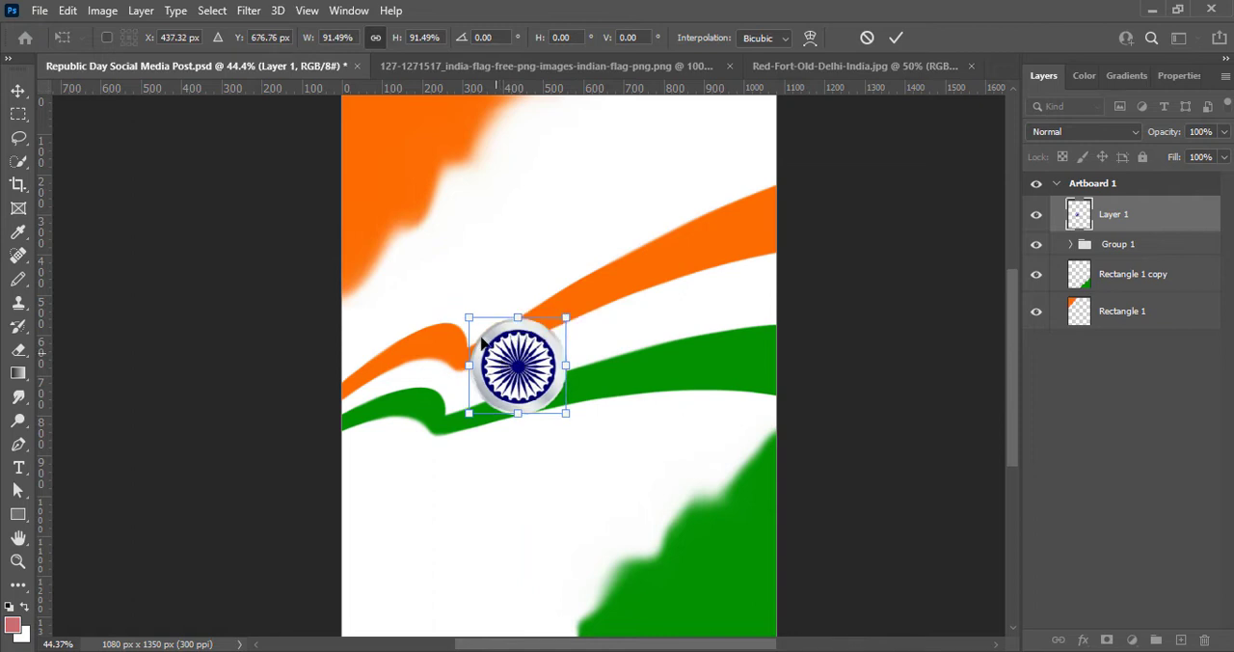
pyautogui.moveTo(470, 320); pyautogui.dragTo(477, 328)
pyautogui.moveTo(519, 374); pyautogui.dragTo(510, 372)
pyautogui.moveTo(560, 413); pyautogui.dragTo(569, 420)
pyautogui.click(895, 37)
pyautogui.moveTo(533, 337); pyautogui.dragTo(531, 365)
pyautogui.hotkey('ctrl', 's')
# - Add a drop shadow to the emblem with 3 px distance, 3% spread and 43 px size
pyautogui.doubleClick(1077, 214)
pyautogui.moveTo(705, 41); pyautogui.dragTo(838, 22)
pyautogui.click(686, 366)
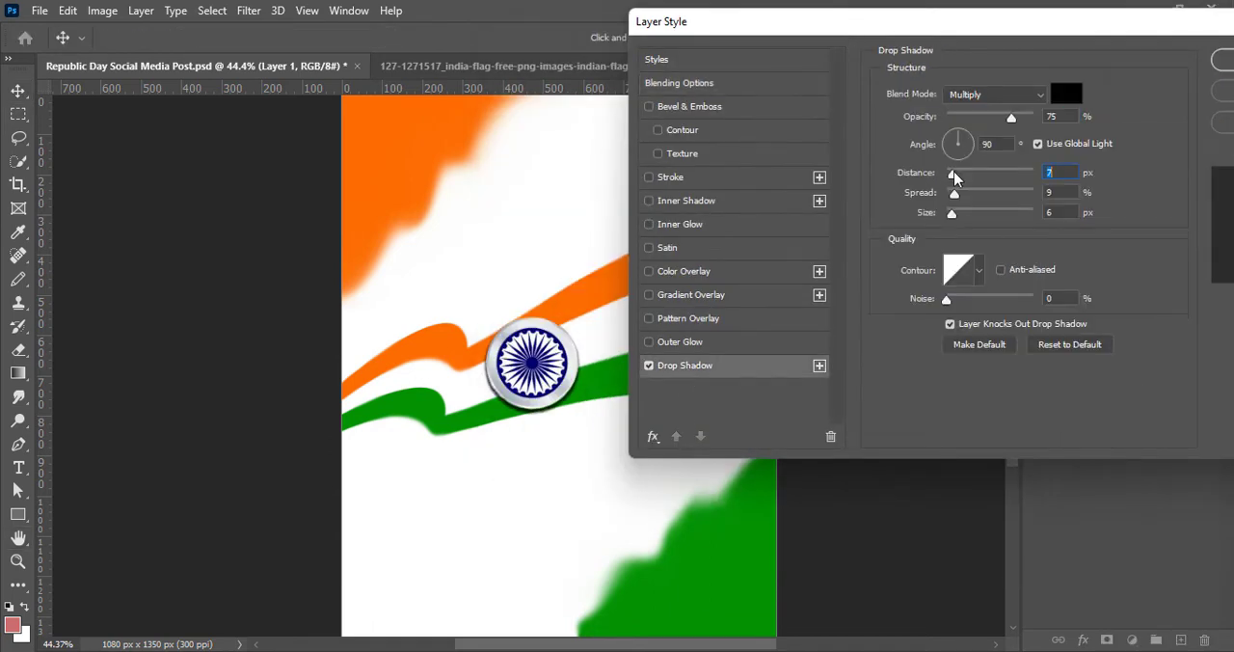
pyautogui.write('3')
pyautogui.moveTo(1055, 212); pyautogui.dragTo(1038, 218)
pyautogui.write('3')
pyautogui.moveTo(1056, 172); pyautogui.dragTo(1038, 178)
pyautogui.write('3')
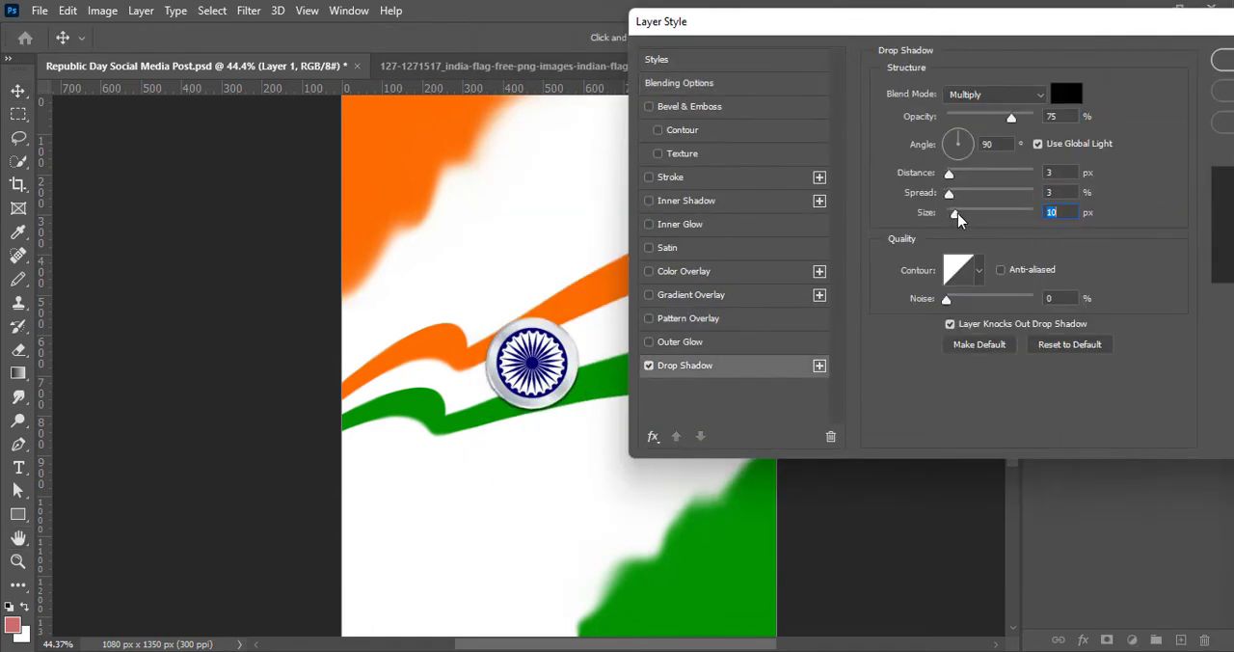
pyautogui.moveTo(959, 220); pyautogui.dragTo(966, 218)
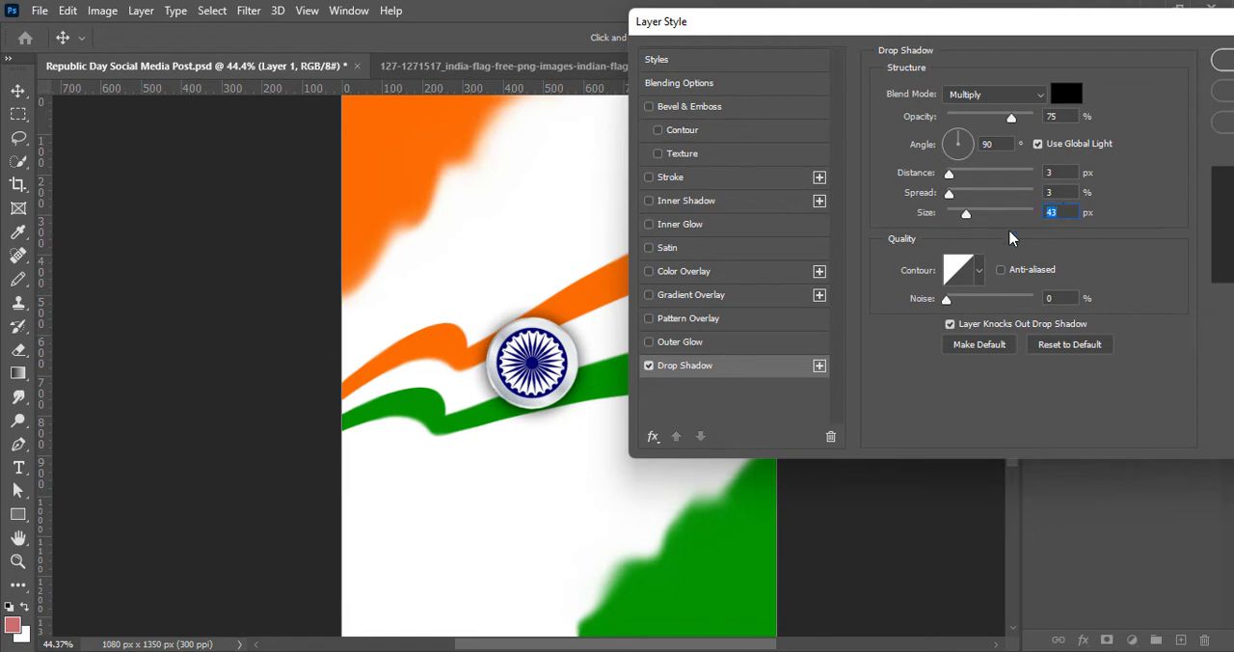
pyautogui.press('Return')
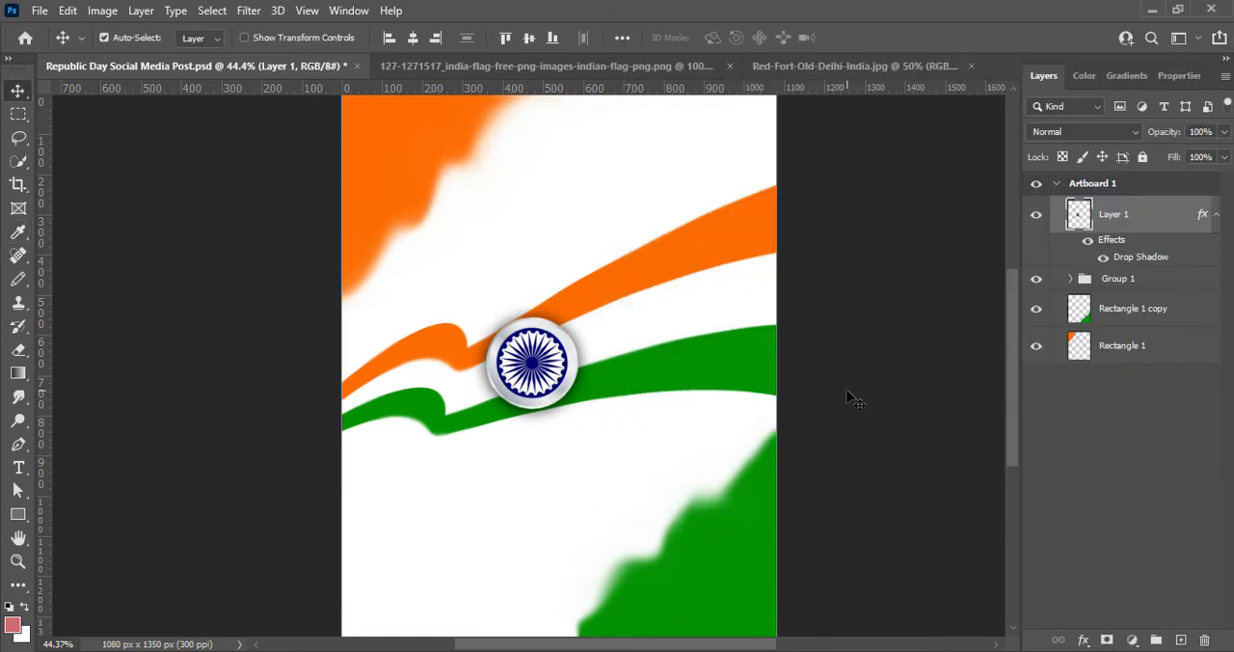
# - Paste the Red Fort cutout as a new layer and raise its vibrance to the maximum
pyautogui.hotkey('ctrl', 'v')
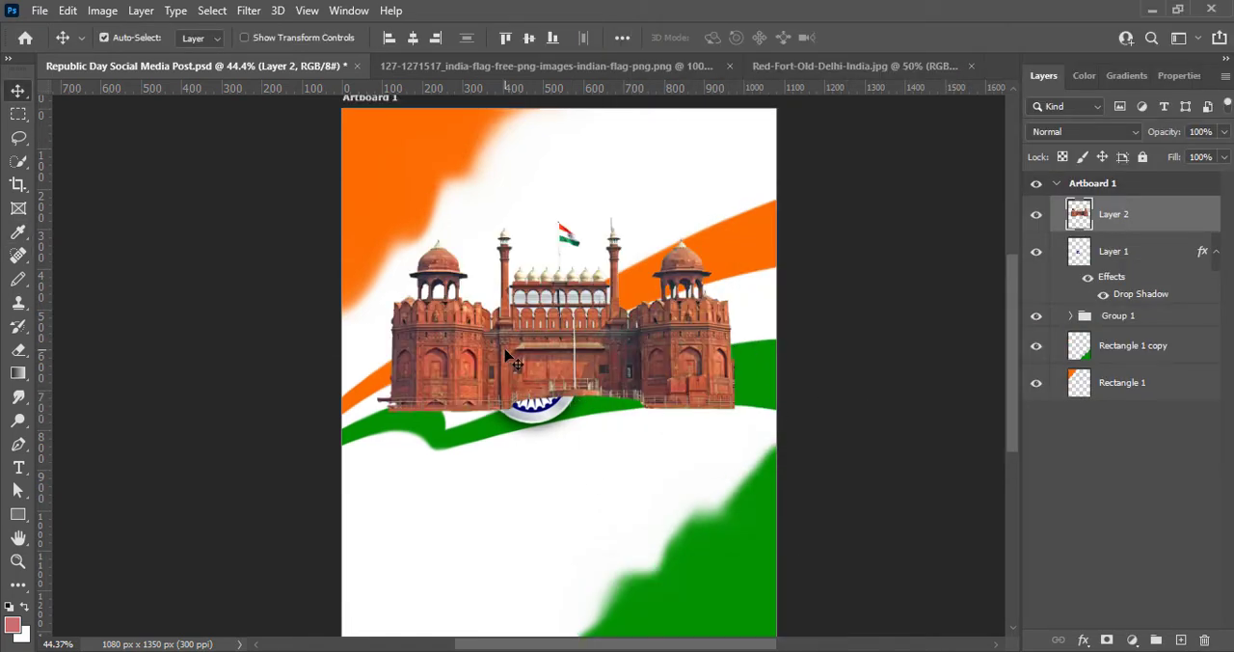
pyautogui.click(102, 10)
pyautogui.moveTo(158, 59)
pyautogui.click(356, 130)
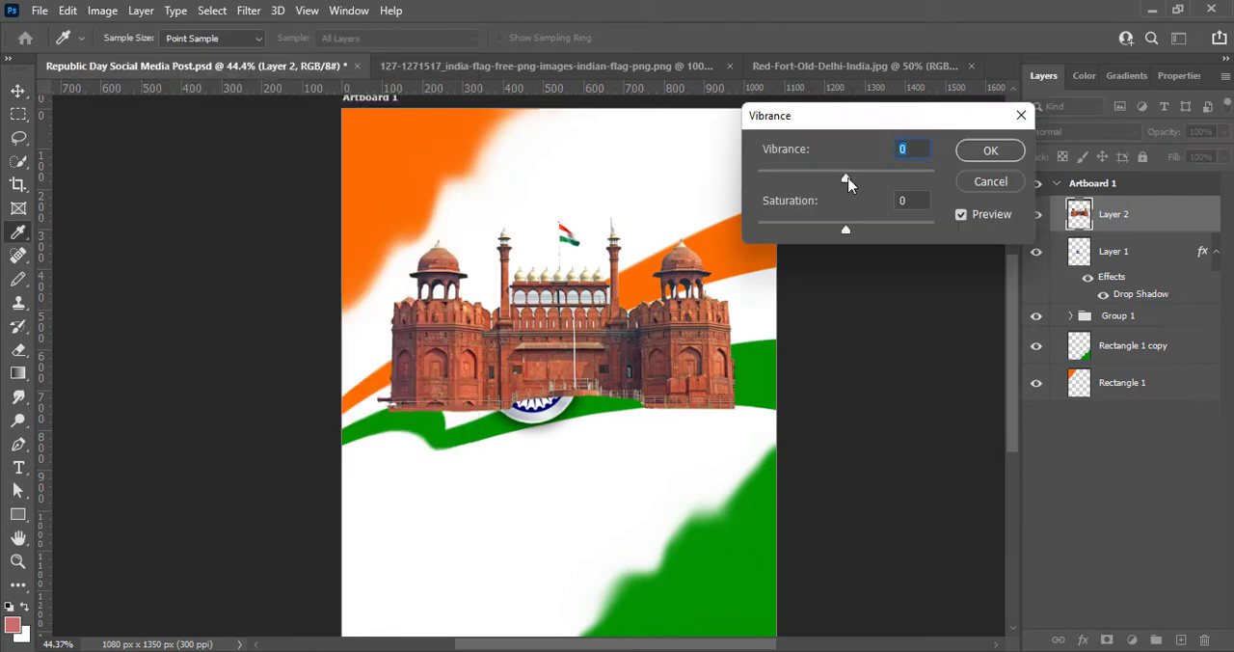
pyautogui.moveTo(845, 180); pyautogui.dragTo(934, 179)
pyautogui.click(973, 152)
# - Set the Red Fort's brightness to 5 and contrast to 7
pyautogui.click(102, 10)
pyautogui.moveTo(154, 53)
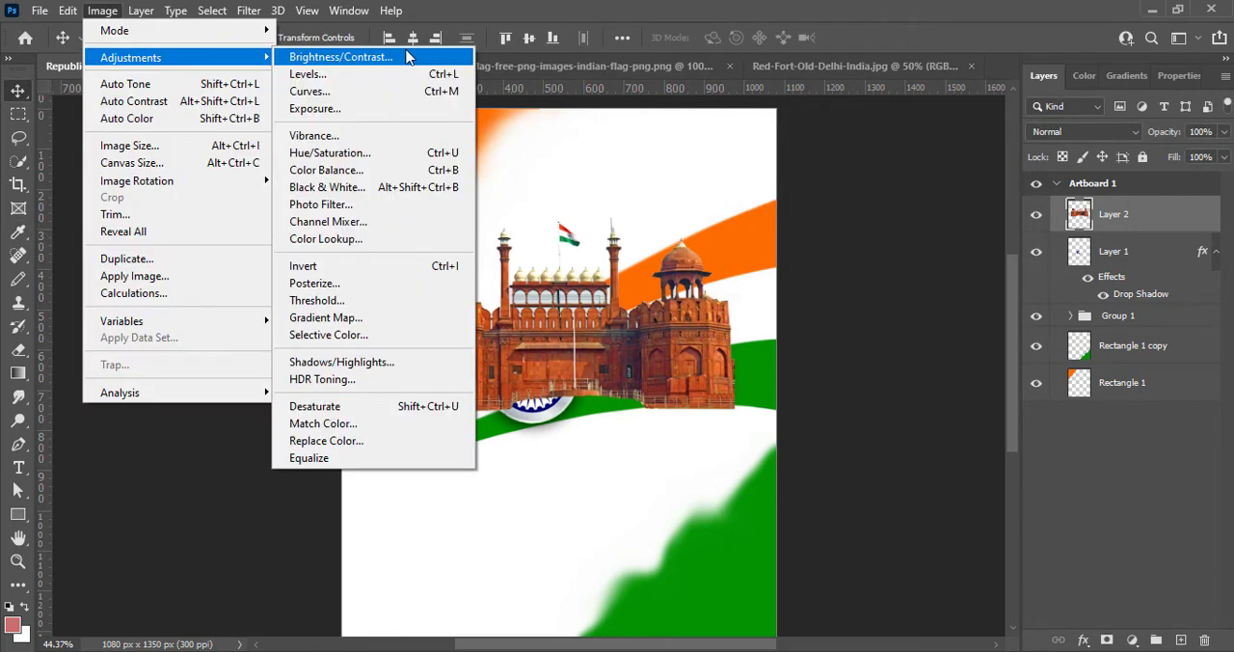
pyautogui.click(395, 52)
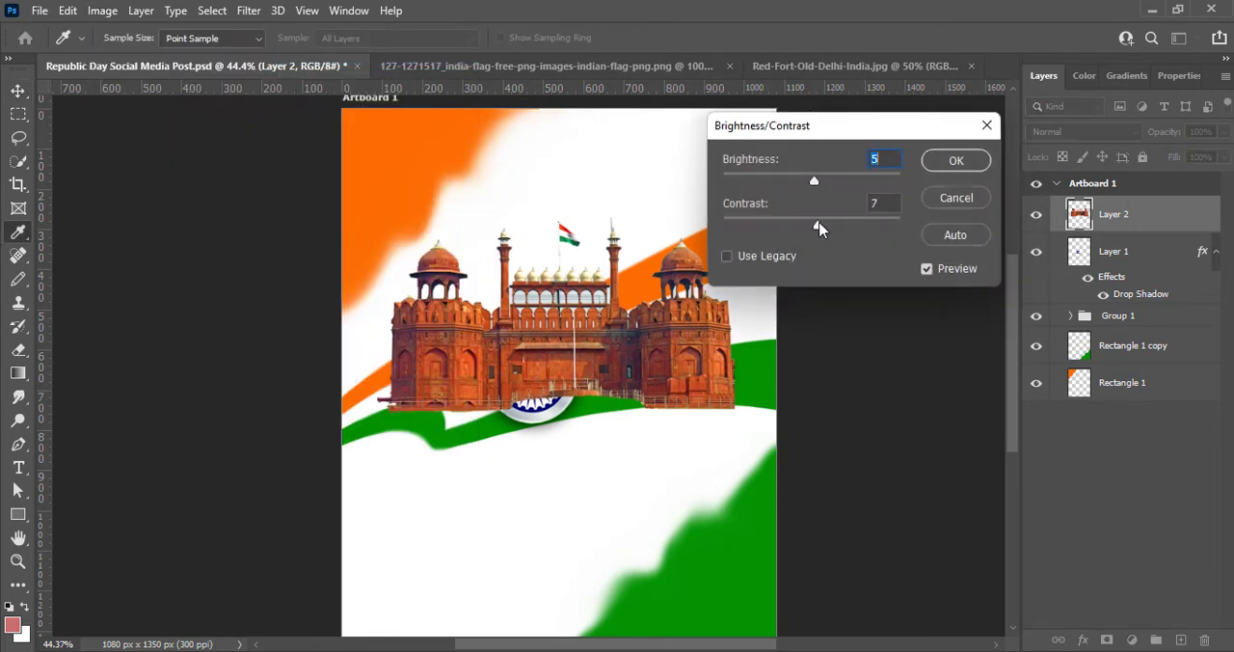
pyautogui.click(950, 161)
pyautogui.press('v')
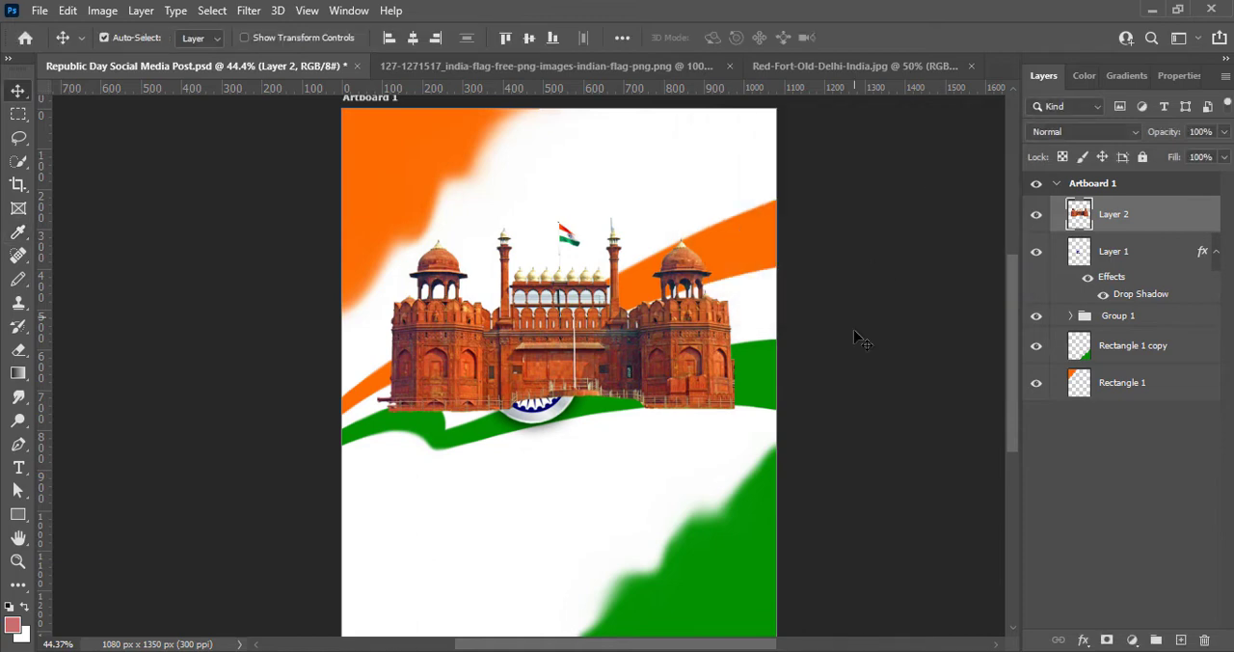
# - Enlarge the Red Fort to about 106% and place its layer at the bottom of the stack, positioned behind the ribbons
pyautogui.moveTo(576, 371); pyautogui.dragTo(562, 365)
pyautogui.hotkey('ctrl', 't')
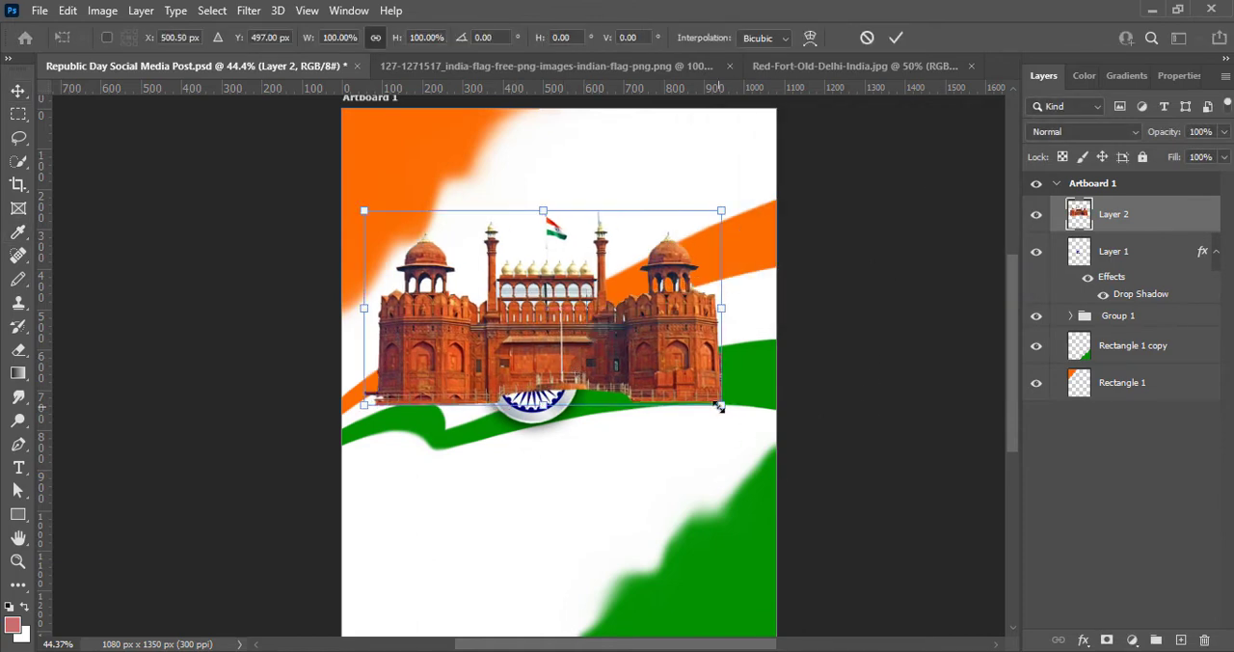
pyautogui.moveTo(721, 410); pyautogui.dragTo(742, 419)
pyautogui.moveTo(665, 395); pyautogui.dragTo(660, 336)
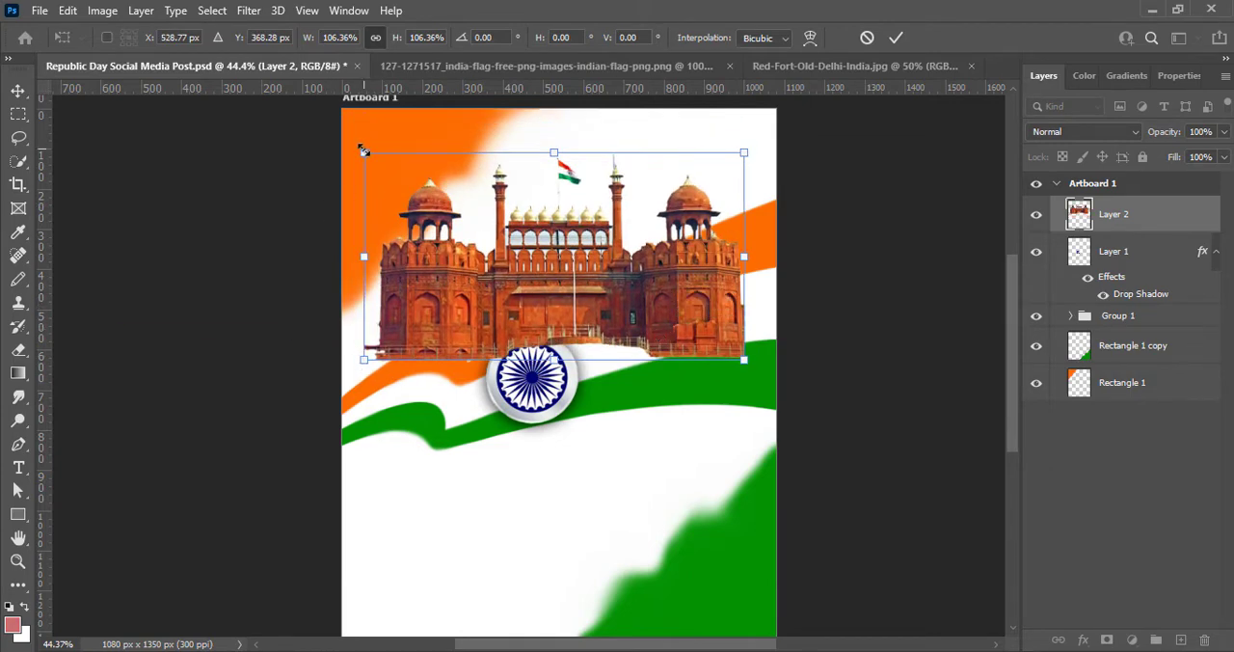
pyautogui.press('Return')
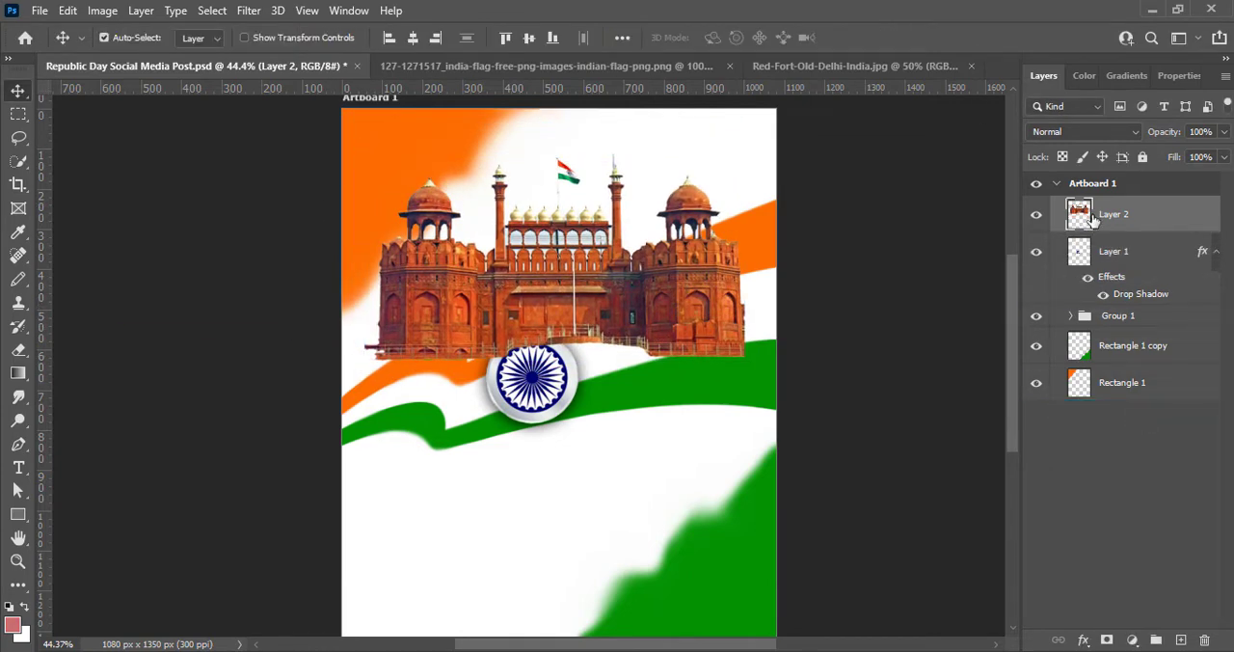
pyautogui.moveTo(1092, 219); pyautogui.dragTo(1112, 399)
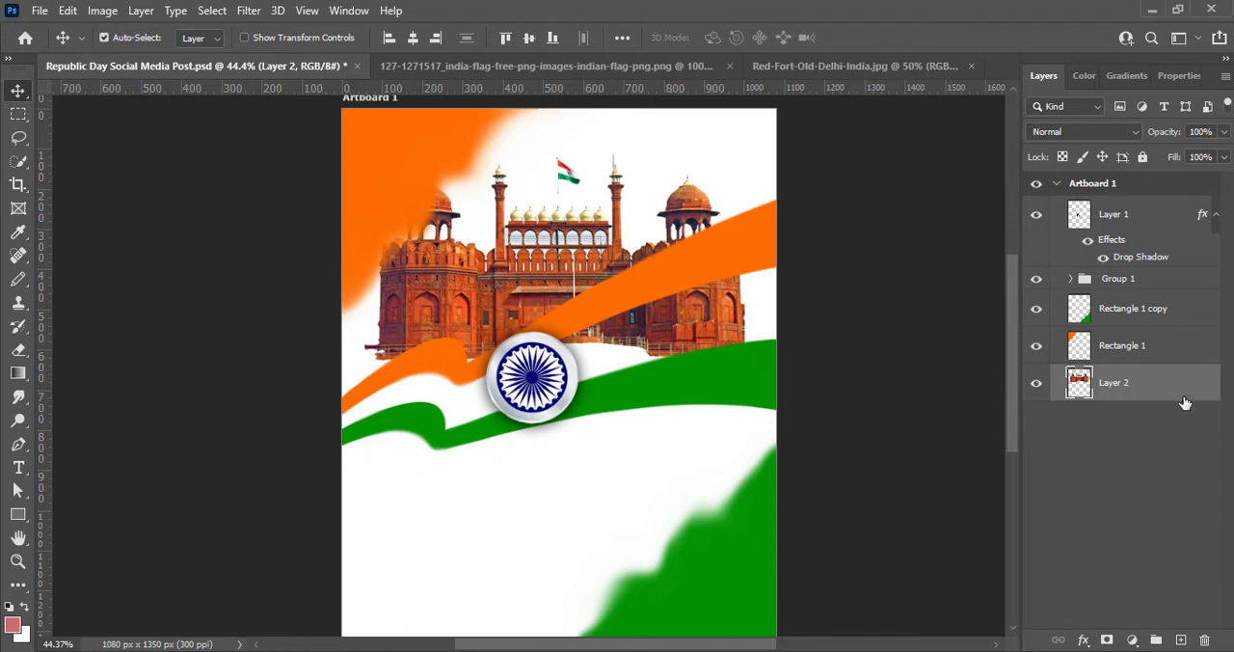
pyautogui.moveTo(487, 278); pyautogui.dragTo(486, 321)
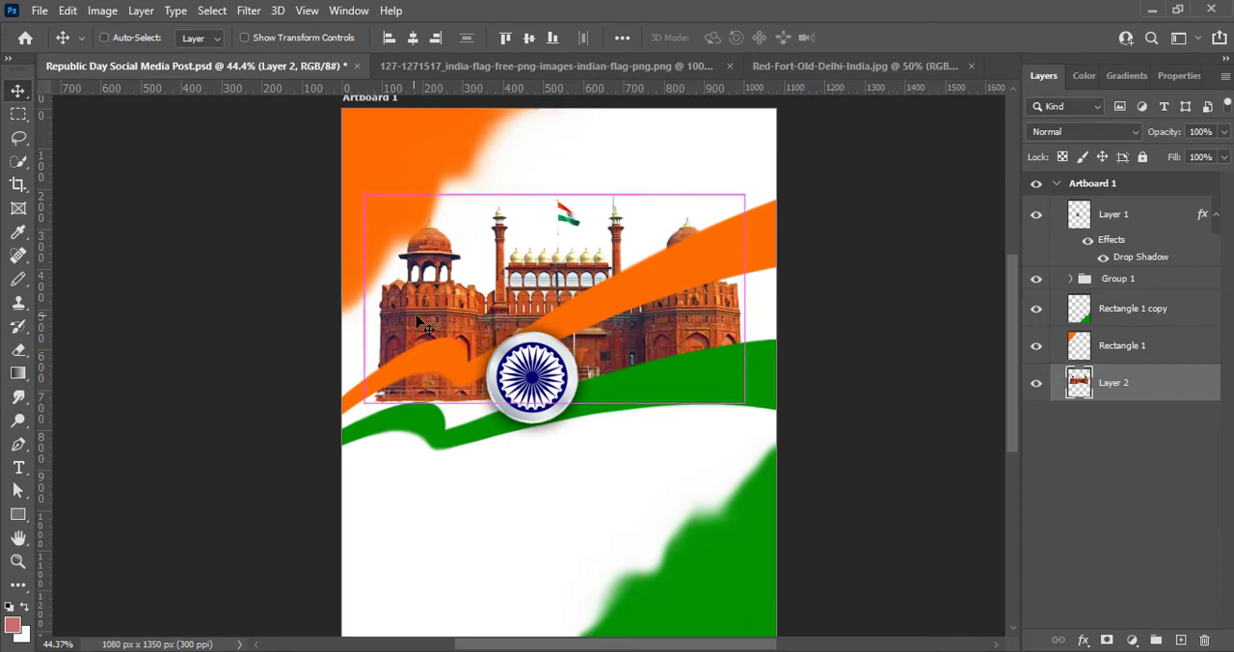
# - Scale the Red Fort down to about 60% and place it above the orange ribbon in the artboard's upper right
pyautogui.hotkey('ctrl', 't')
pyautogui.moveTo(365, 195); pyautogui.dragTo(485, 260)
pyautogui.moveTo(620, 346); pyautogui.dragTo(629, 225)
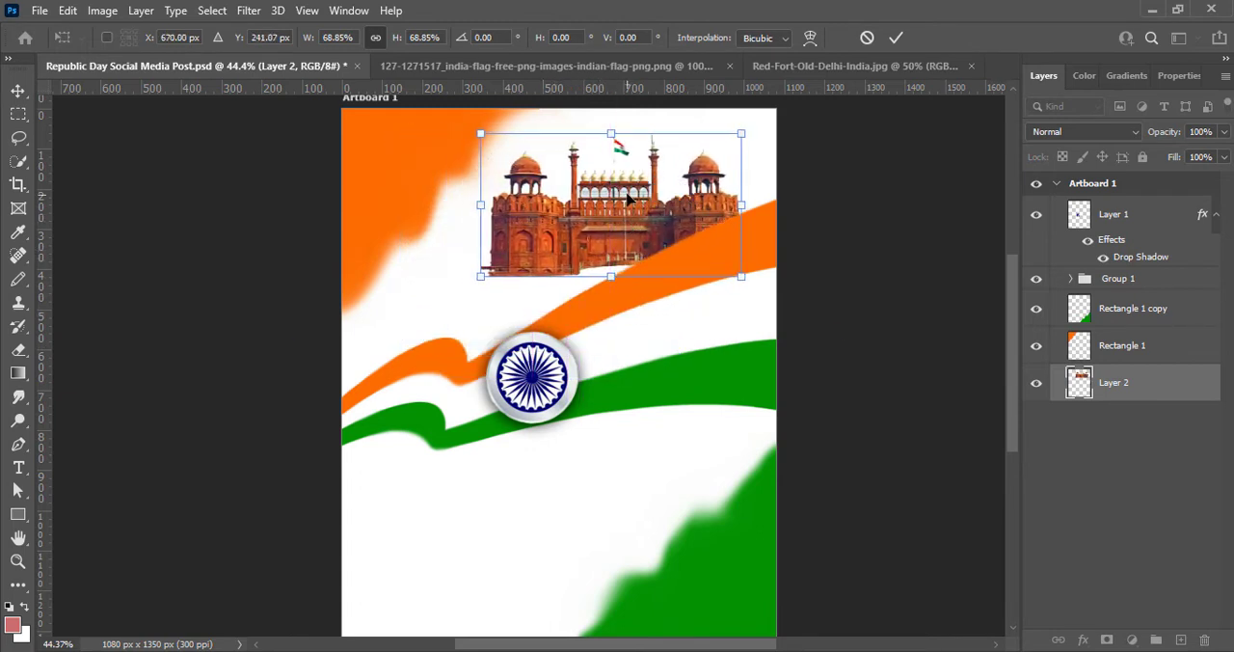
pyautogui.moveTo(484, 136); pyautogui.dragTo(516, 154)
pyautogui.moveTo(607, 196); pyautogui.dragTo(590, 204)
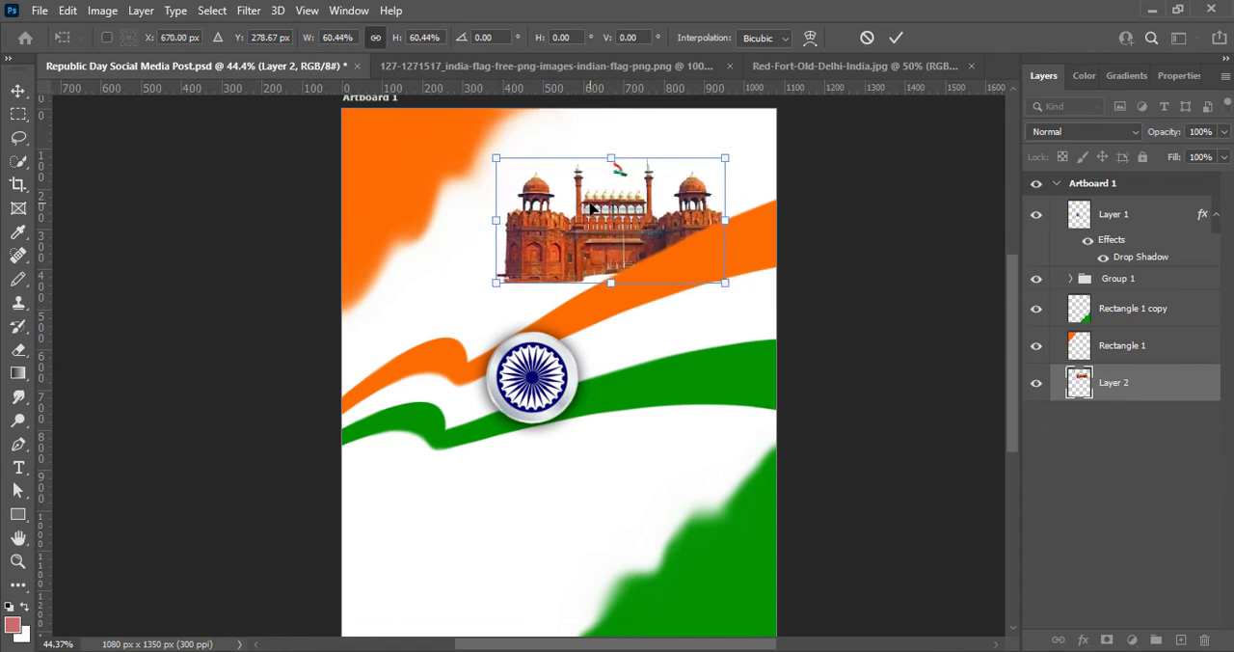
pyautogui.press('Return')
# - Shift the Red Fort down and left until it sits behind the ribbons on the artboard's left side
pyautogui.hotkey('shift', 'Down')
pyautogui.hotkey('shift', 'Down')
pyautogui.hotkey('shift', 'Down')
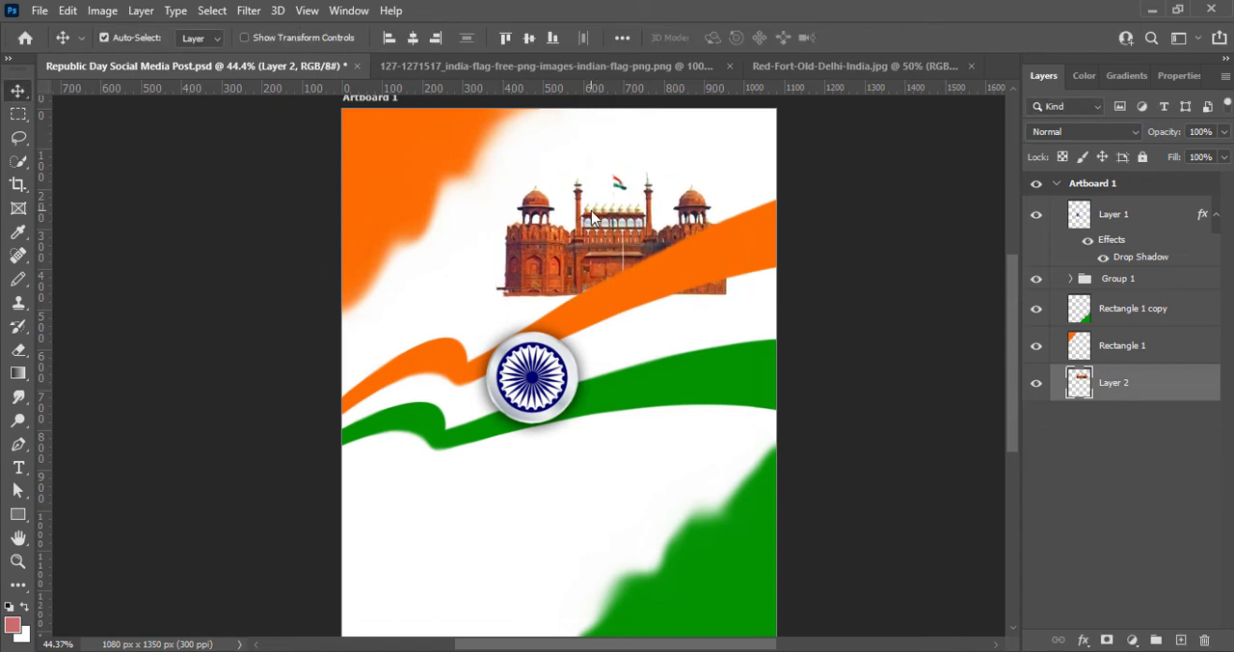
pyautogui.hotkey('shift', 'Left')
pyautogui.hotkey('shift', 'Left')
pyautogui.hotkey('shift', 'Left')
pyautogui.hotkey('shift', 'Left')
pyautogui.hotkey('shift', 'Left')
pyautogui.hotkey('shift', 'Left')
pyautogui.hotkey('shift', 'Down')
pyautogui.hotkey('shift', 'Down')
pyautogui.hotkey('shift', 'Down')
pyautogui.hotkey('shift', 'Down')
pyautogui.hotkey('shift', 'Down')
pyautogui.hotkey('shift', 'Left')
pyautogui.hotkey('shift', 'Left')
pyautogui.hotkey('shift', 'Left')
pyautogui.hotkey('shift', 'Left')
pyautogui.hotkey('shift', 'Left')
pyautogui.hotkey('shift', 'Left')
pyautogui.hotkey('shift', 'Left')
pyautogui.hotkey('shift', 'Left')
pyautogui.hotkey('shift', 'Left')
pyautogui.hotkey('shift', 'Left')
pyautogui.hotkey('shift', 'Left')
pyautogui.hotkey('shift', 'Left')
pyautogui.hotkey('shift', 'Left')
pyautogui.hotkey('shift', 'Left')
pyautogui.hotkey('shift', 'Left')
pyautogui.hotkey('shift', 'Left')
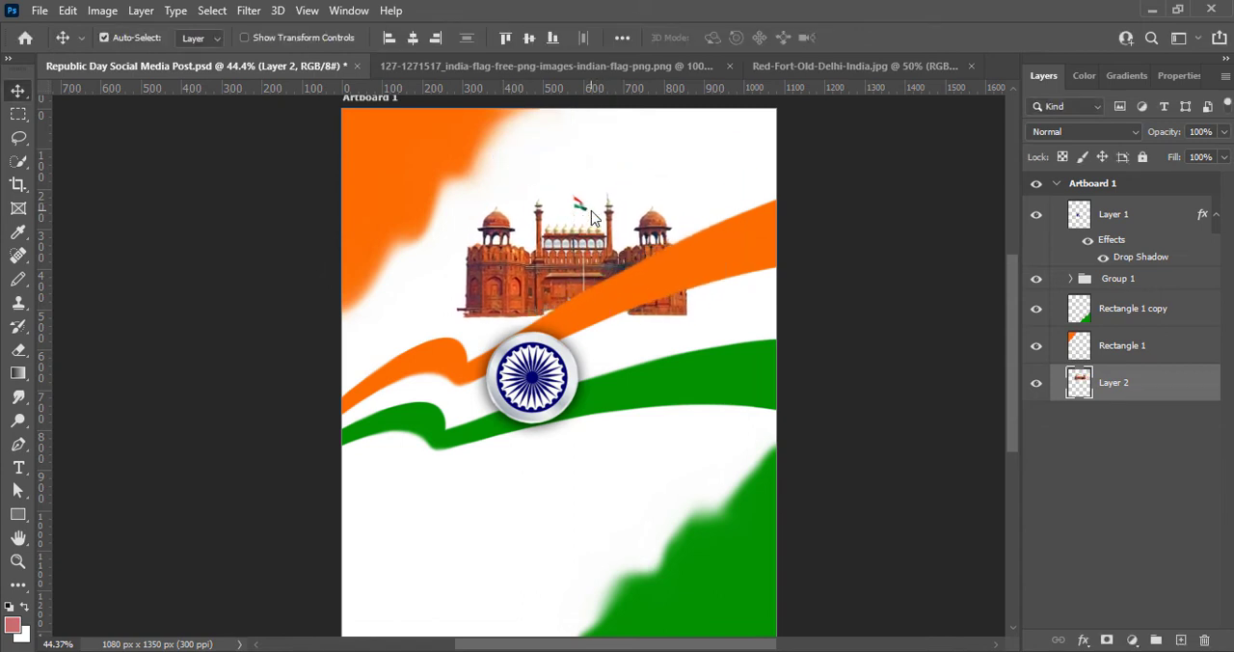
pyautogui.hotkey('shift', 'Down')
pyautogui.hotkey('shift', 'Down')
pyautogui.hotkey('shift', 'Down')
pyautogui.hotkey('shift', 'Down')
pyautogui.hotkey('shift', 'Down')
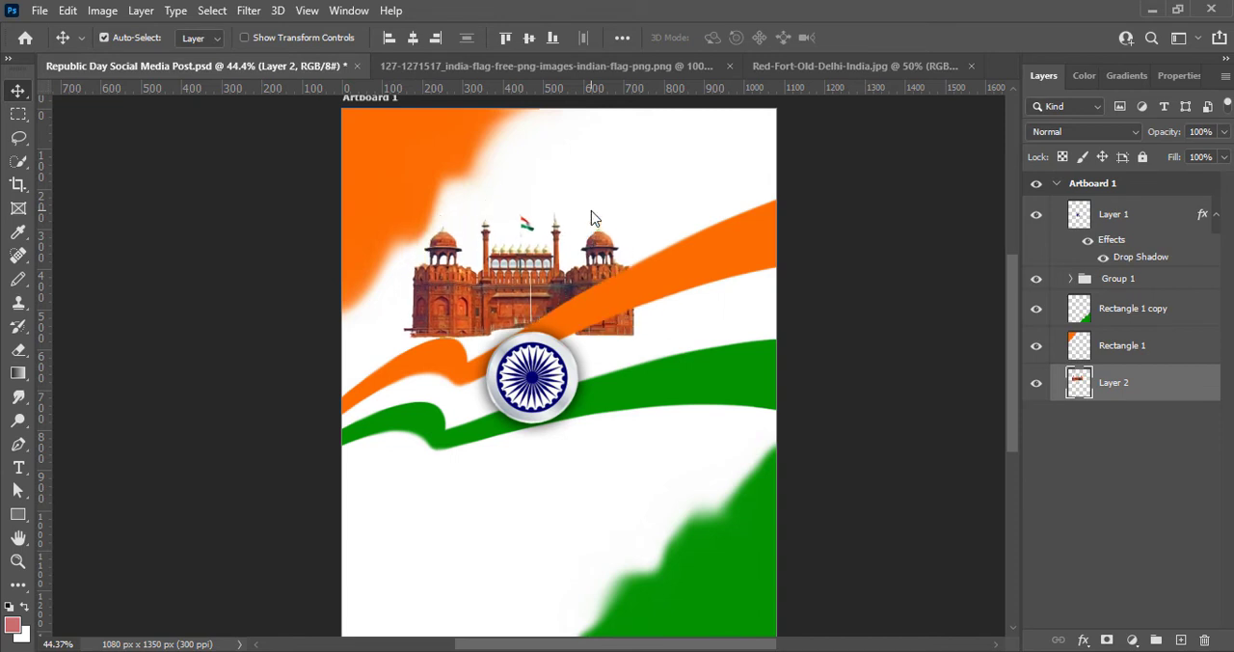
pyautogui.moveTo(513, 284); pyautogui.dragTo(452, 291)
# - Place the Red Fort layer directly below the ribbon group, enlarge the fort and move it to the artboard's upper left
pyautogui.moveTo(1103, 383); pyautogui.dragTo(1101, 294)
pyautogui.moveTo(516, 299); pyautogui.dragTo(528, 285)
pyautogui.hotkey('ctrl', 't')
pyautogui.moveTo(579, 324); pyautogui.dragTo(655, 365)
pyautogui.moveTo(598, 307); pyautogui.dragTo(589, 234)
pyautogui.click(894, 37)
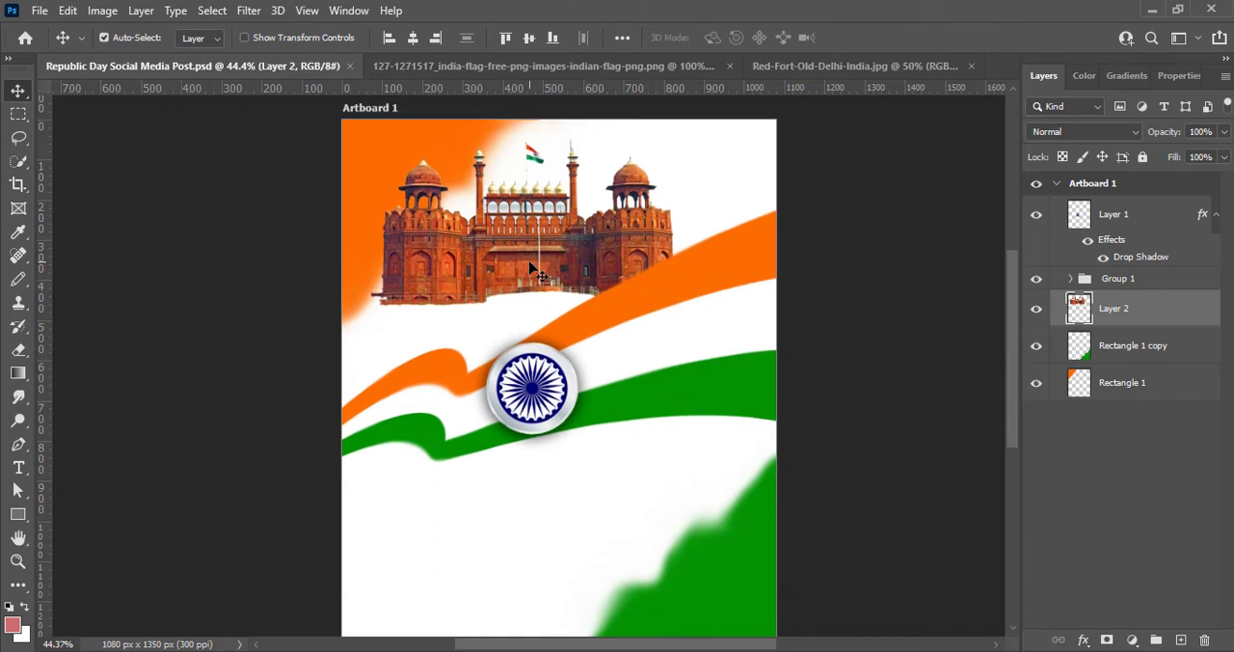
pyautogui.moveTo(528, 270)
pyautogui.mouseDown()
pyautogui.moveTo(494, 288)
pyautogui.moveTo(521, 259)
pyautogui.mouseUp()
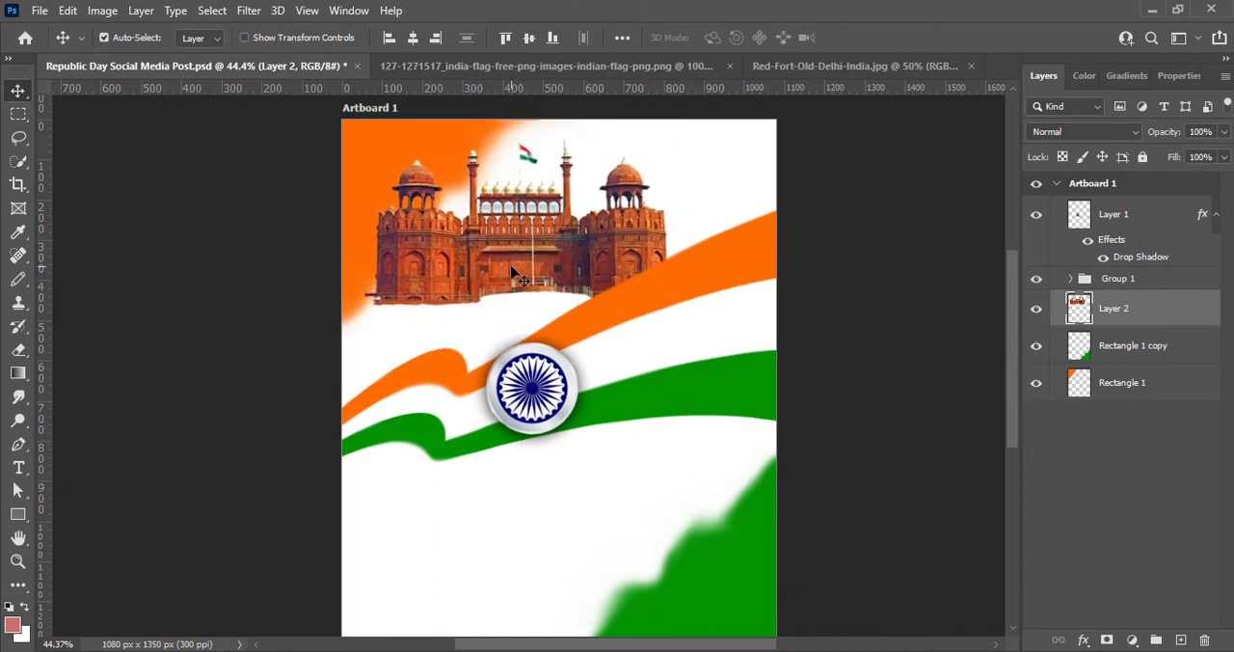
# - Add a drop shadow to the Red Fort with 81% opacity, 3 px distance, 6% spread and 36 px size
pyautogui.doubleClick(1081, 314)
pyautogui.click(577, 364)
pyautogui.moveTo(681, 27); pyautogui.dragTo(830, 20)
pyautogui.moveTo(997, 207); pyautogui.dragTo(1000, 208)
pyautogui.write('90')
pyautogui.moveTo(1089, 185); pyautogui.dragTo(1000, 208)
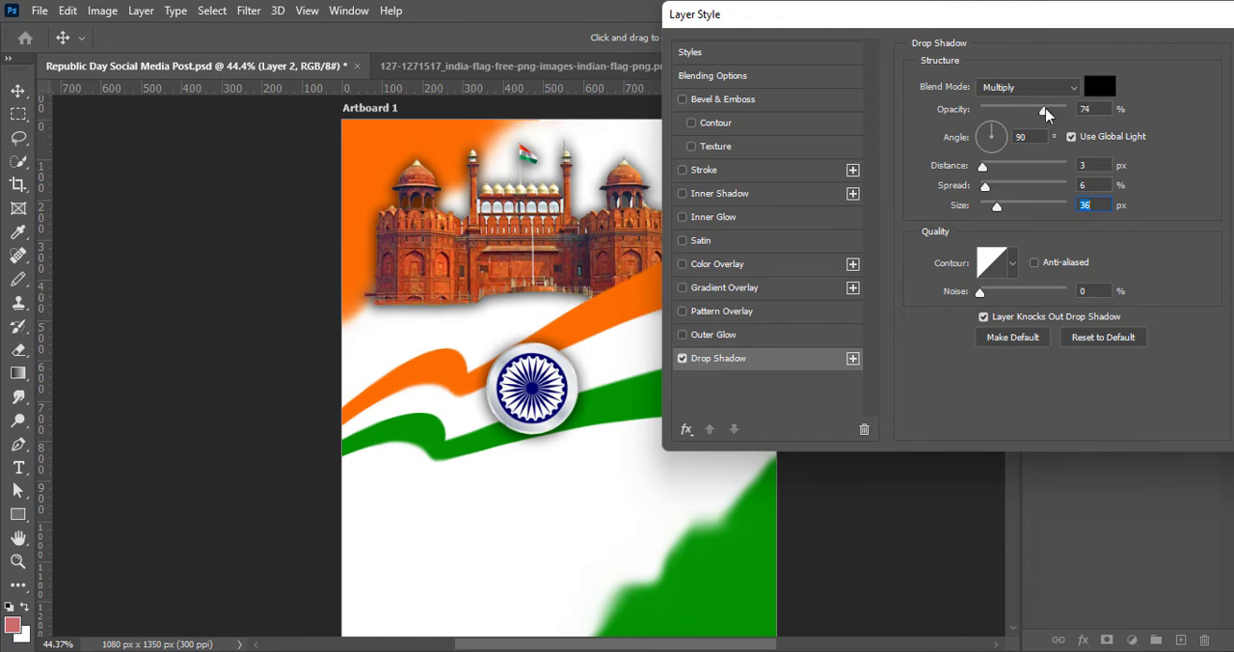
pyautogui.moveTo(1046, 113)
pyautogui.mouseDown()
pyautogui.moveTo(1076, 114)
pyautogui.moveTo(1052, 117)
pyautogui.mouseUp()
pyautogui.press('Return')
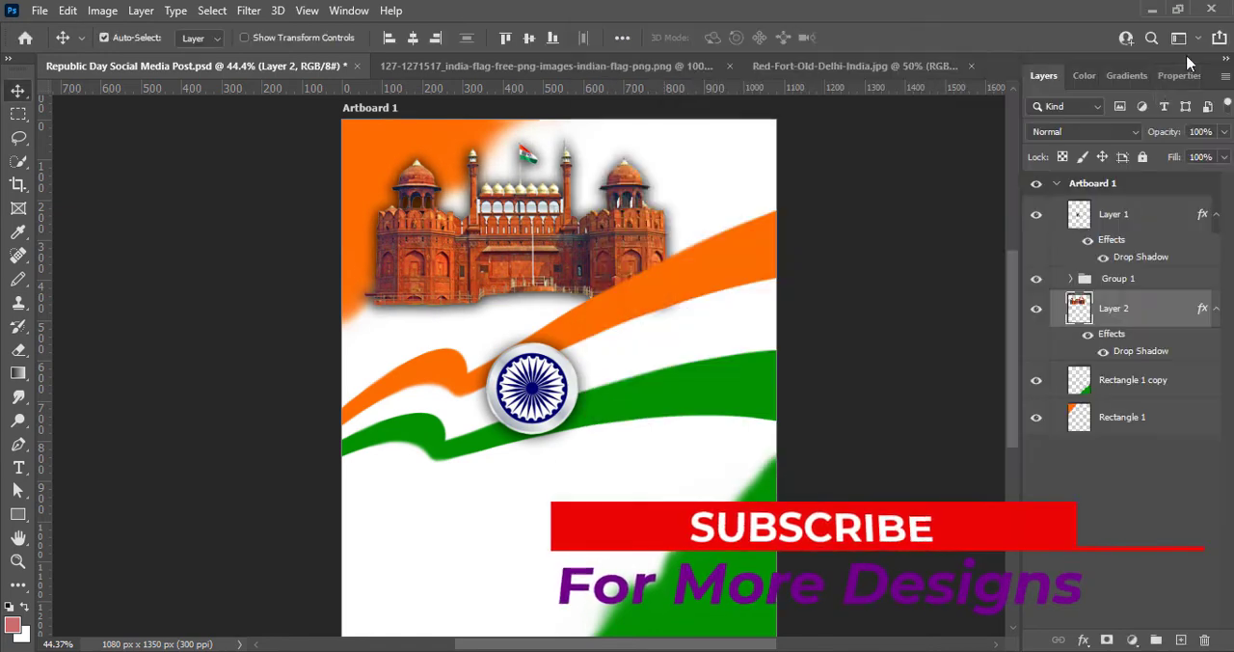
# - Set the Red Fort's brightness to 9 and contrast to 29, and reduce its drop shadow spread to 3%
pyautogui.click(102, 11)
pyautogui.moveTo(125, 56)
pyautogui.click(318, 57)
pyautogui.moveTo(811, 181); pyautogui.dragTo(817, 181)
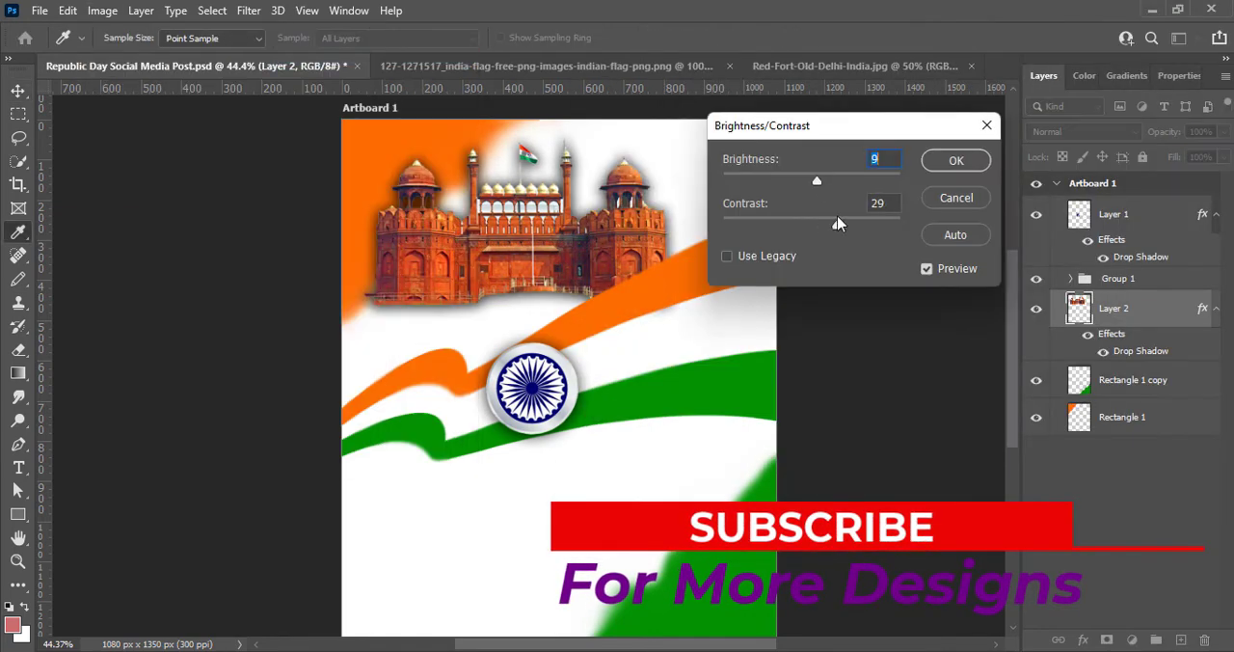
pyautogui.press('Return')
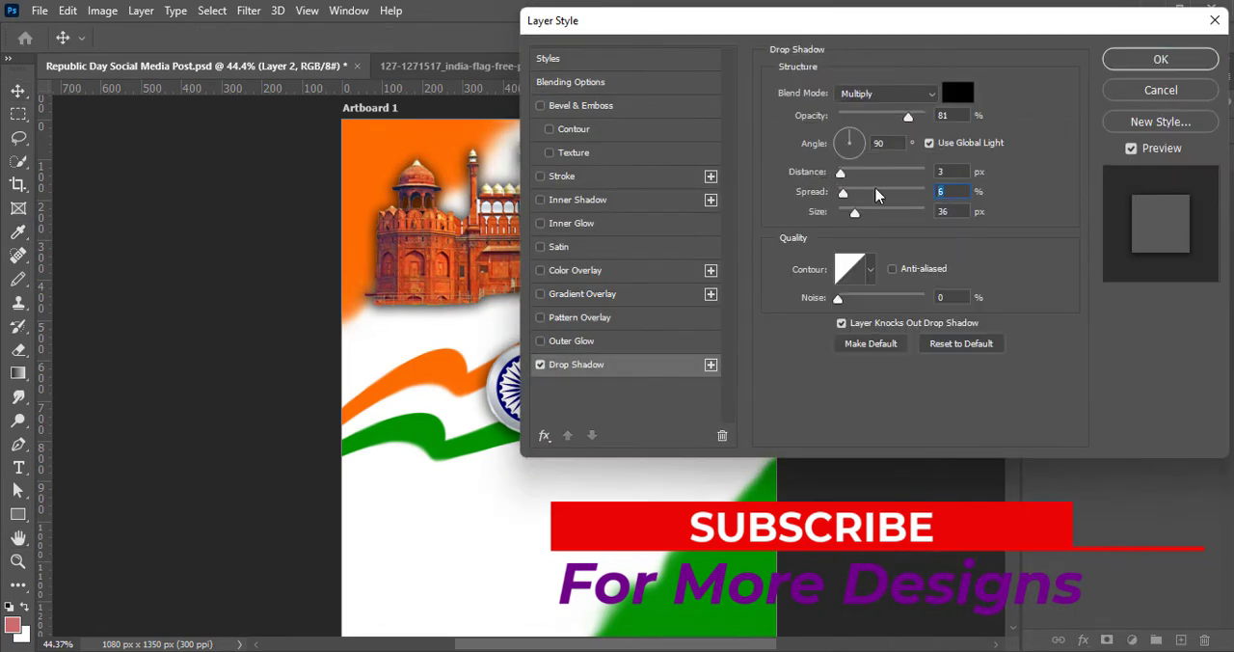
pyautogui.click(1132, 58)
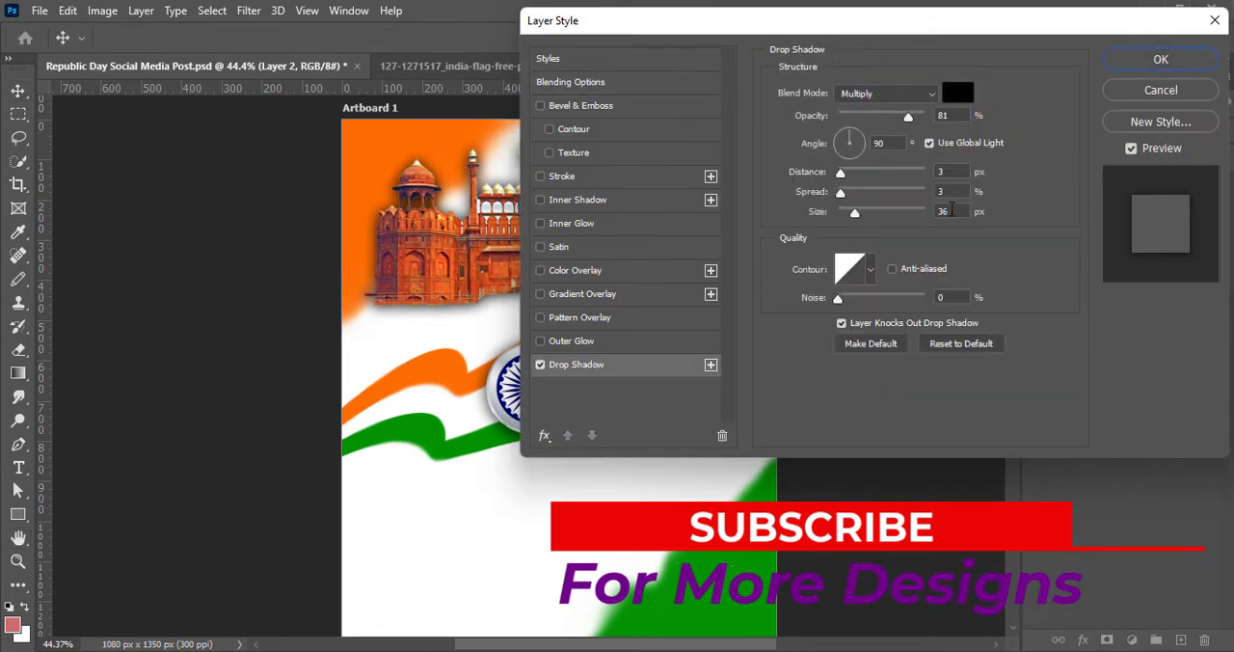
pyautogui.click(1161, 59)
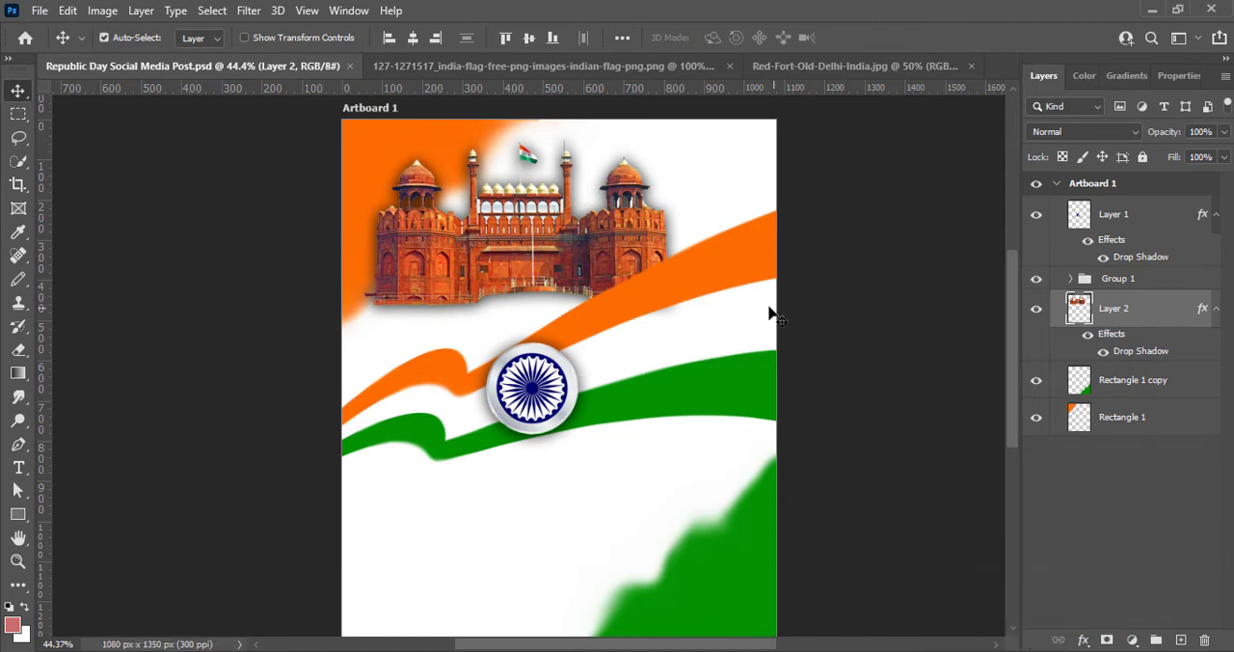
# - Add the two-line text "26 JANUARY" on a new layer in the artboard's upper right corner, using 28 pt Berlin Sans FB Demi Bold
pyautogui.click(607, 467)
pyautogui.click(1181, 639)
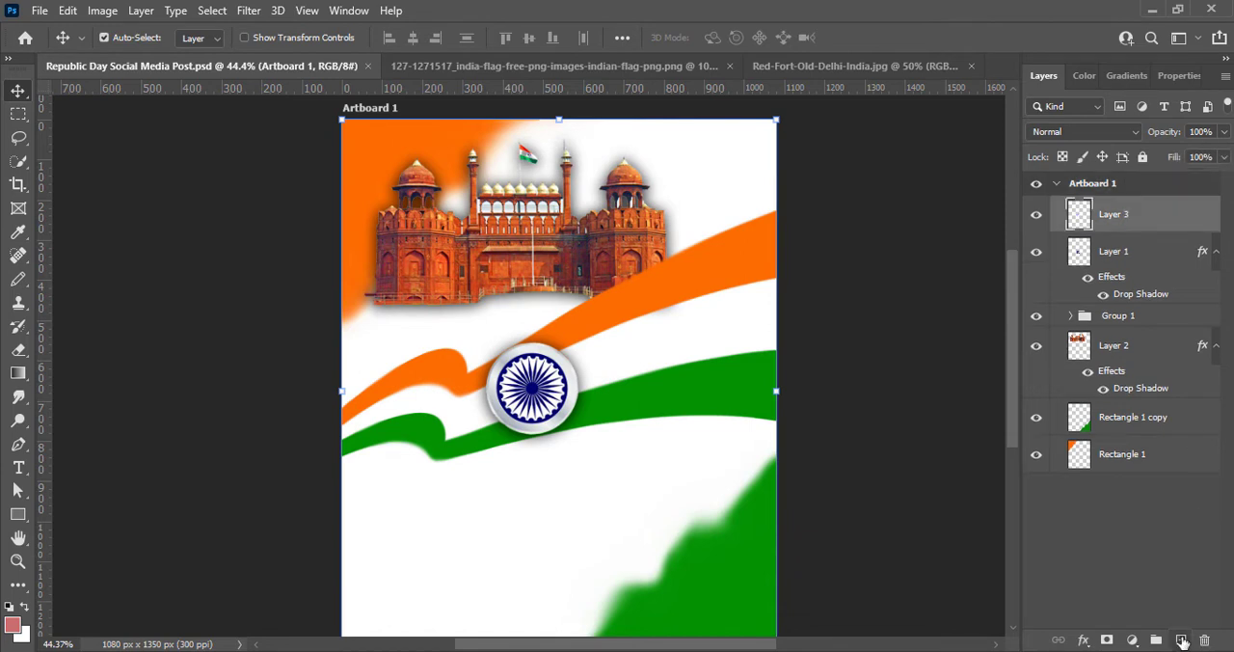
pyautogui.press('t')
pyautogui.click(678, 145)
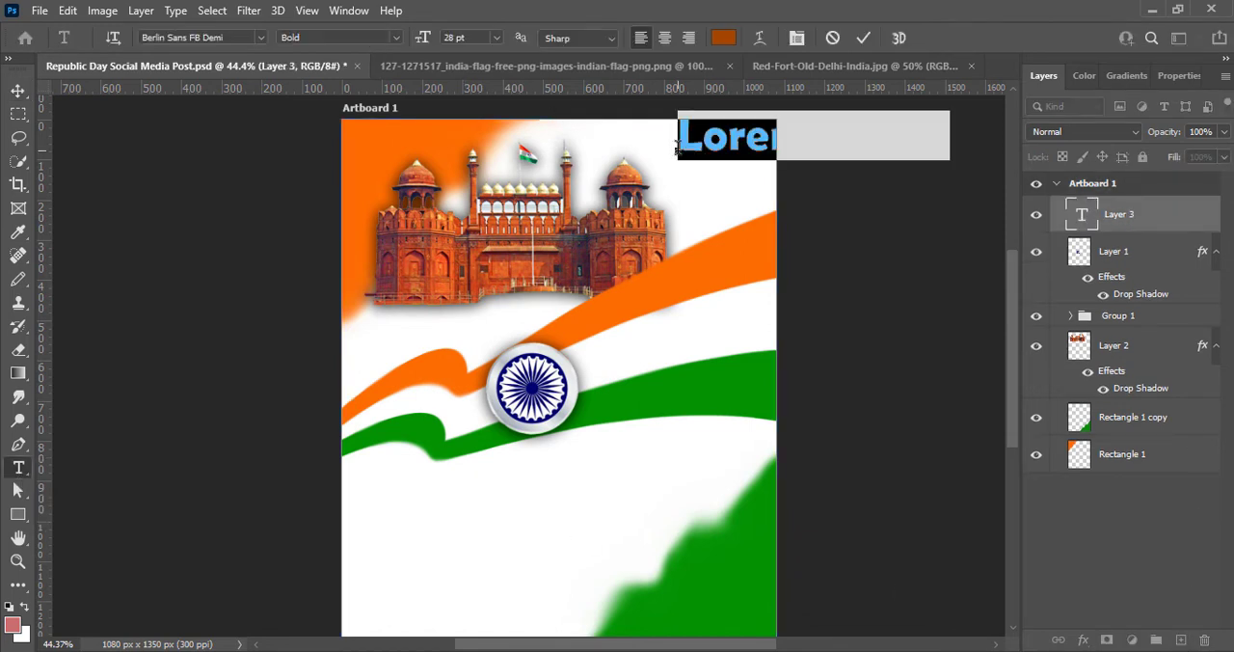
pyautogui.write('26')
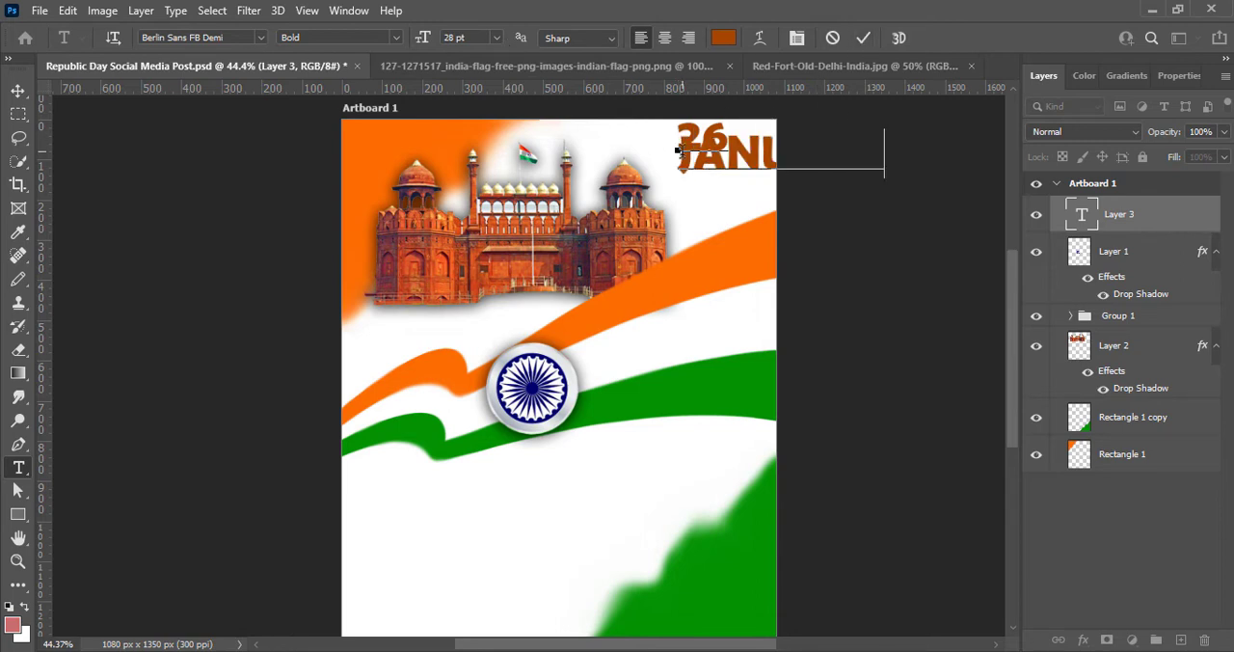
# - Center-align the date text and set "JANUARY" to 11 pt and "26" to 36 pt
pyautogui.hotkey('ctrl', 'a')
pyautogui.click(664, 39)
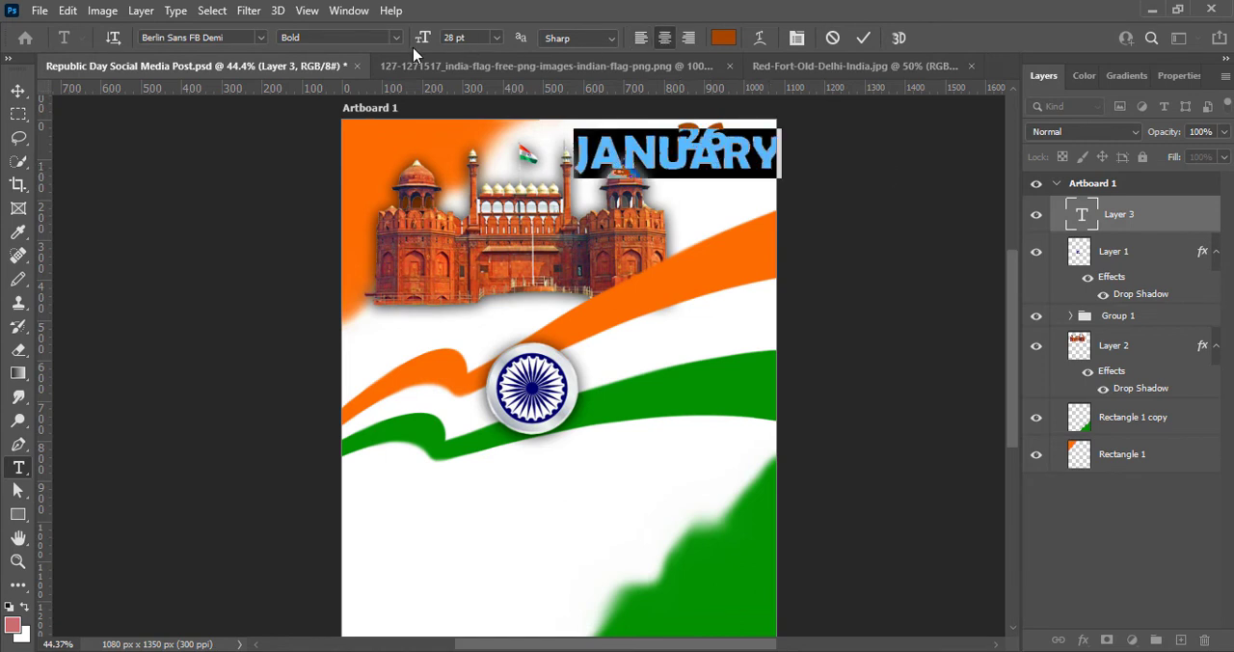
pyautogui.click(497, 37)
pyautogui.click(496, 136)
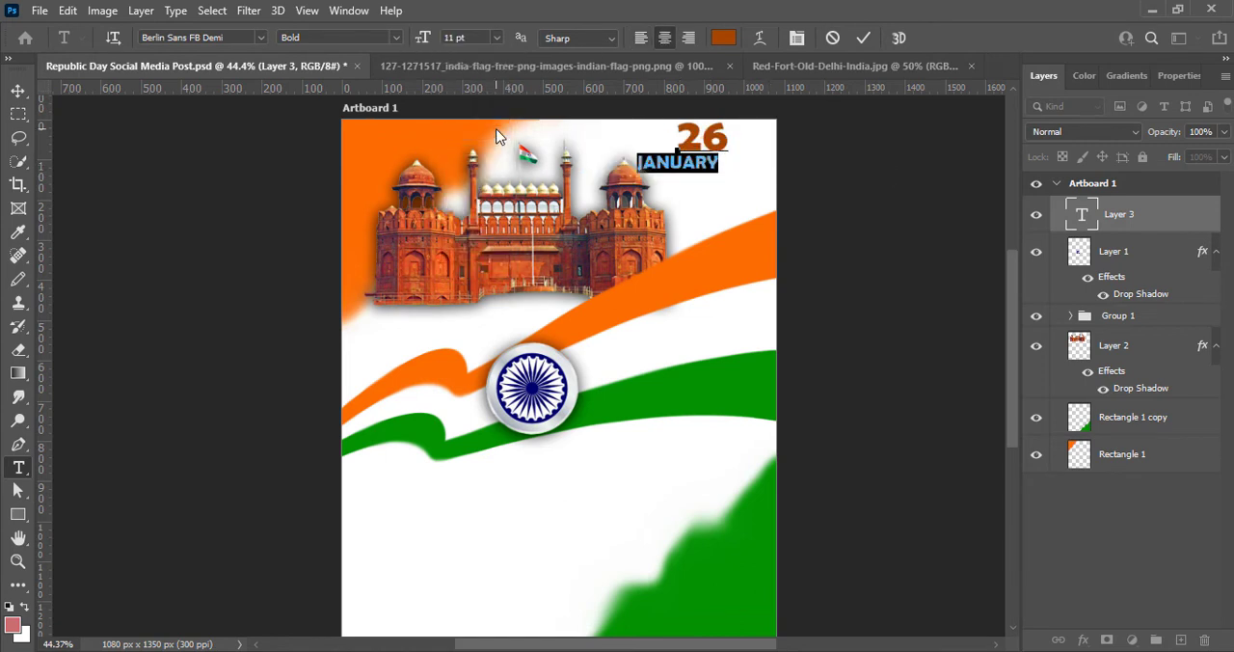
pyautogui.doubleClick(678, 132)
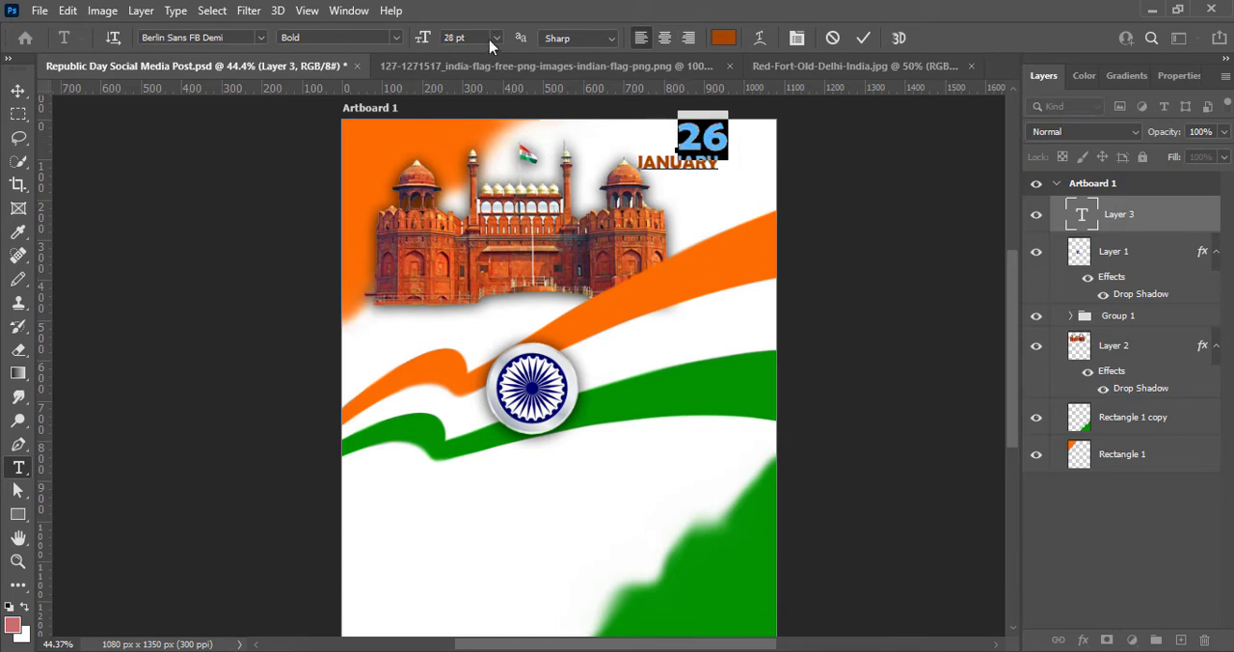
pyautogui.click(496, 37)
pyautogui.click(484, 202)
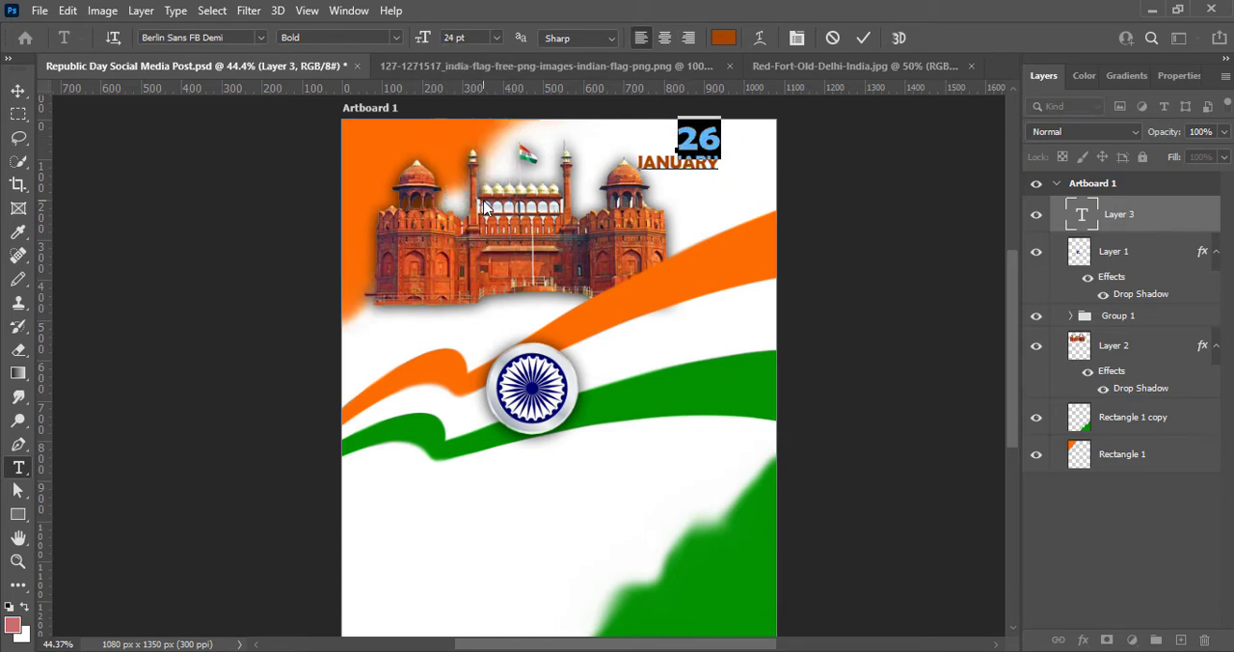
pyautogui.click(495, 38)
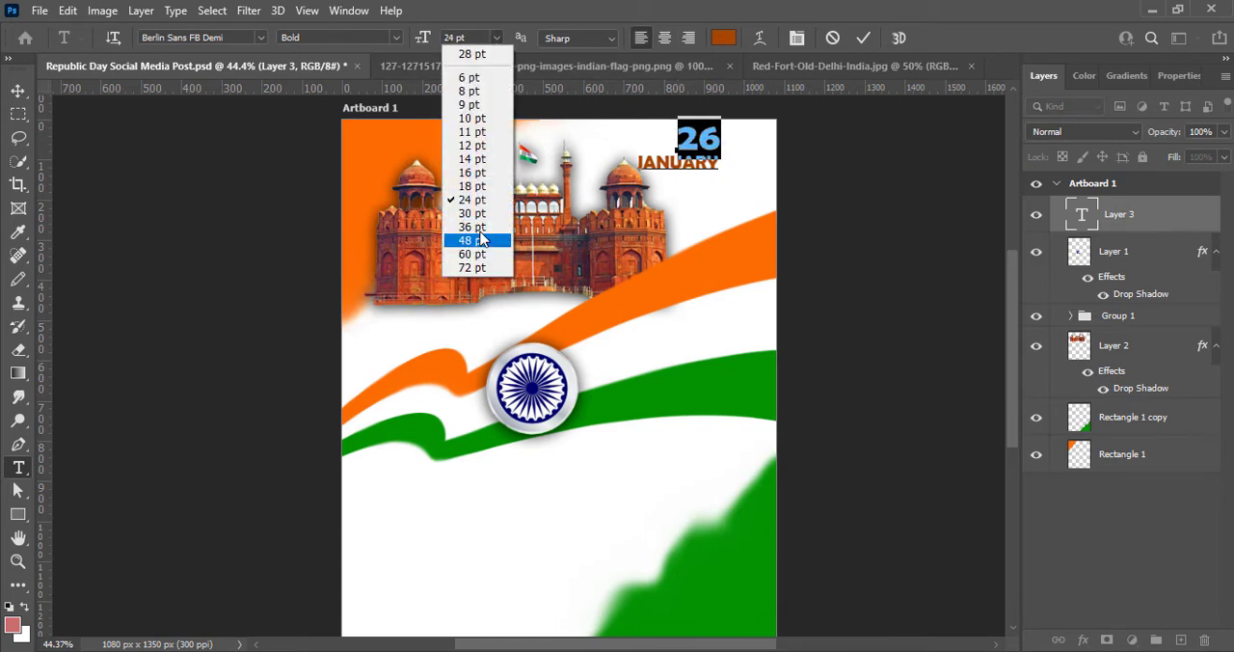
pyautogui.click(482, 234)
# - Change both lines of the date text to Book Antiqua and set the leading of "JANUARY" to 12 pt
pyautogui.click(262, 38)
pyautogui.click(296, 180)
pyautogui.doubleClick(681, 162)
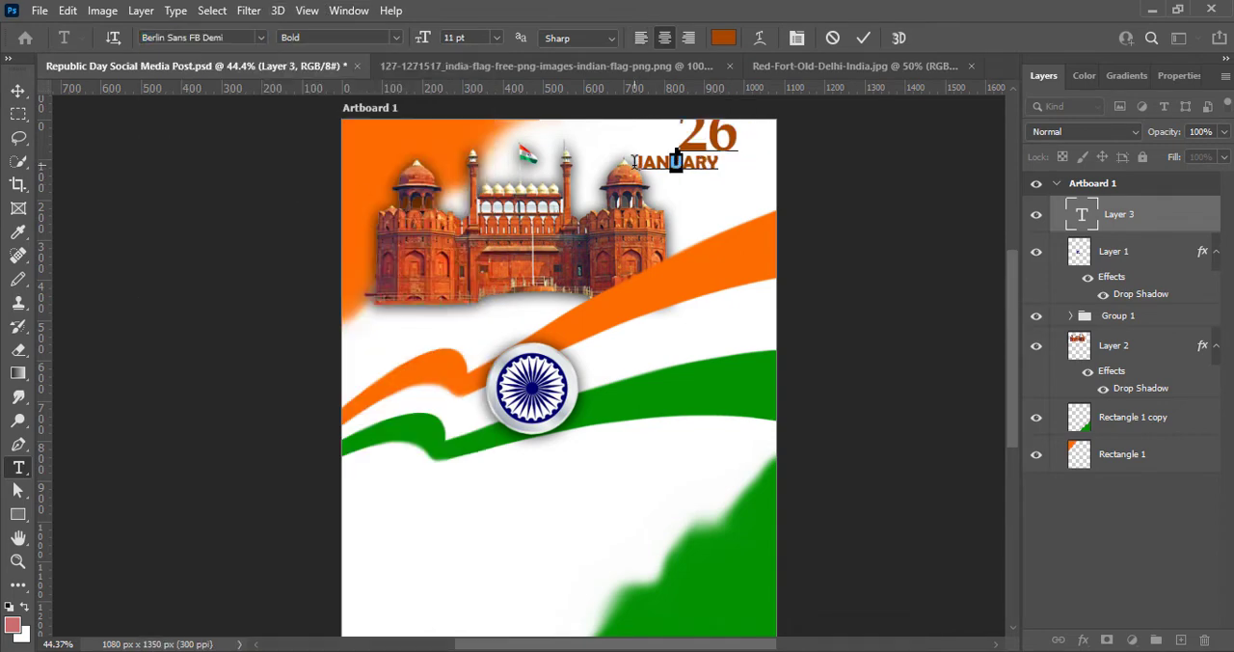
pyautogui.click(261, 37)
pyautogui.click(280, 93)
pyautogui.click(1176, 76)
pyautogui.click(1198, 309)
pyautogui.click(1191, 421)
pyautogui.click(863, 38)
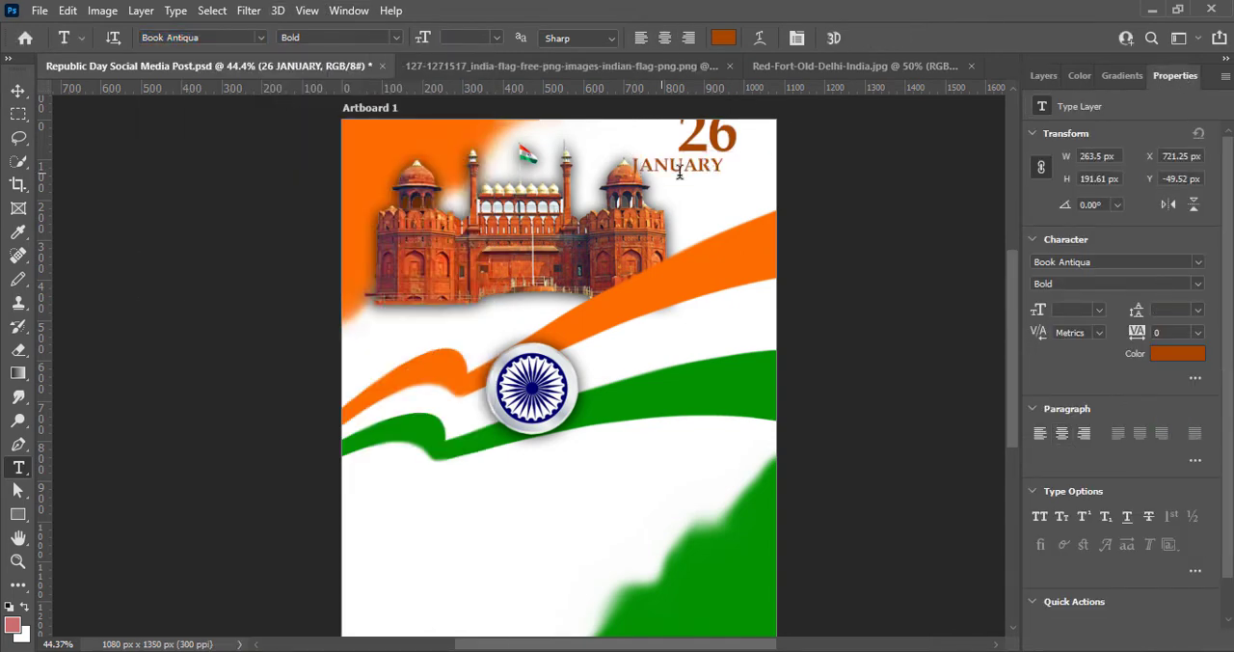
# - Move the date text down and right, fully inside the artboard, and center its "26" line over "JANUARY"
pyautogui.click(12, 88)
pyautogui.moveTo(635, 167); pyautogui.dragTo(748, 195)
pyautogui.doubleClick(647, 204)
pyautogui.click(664, 37)
# - Set the "26" to 48 pt and shift the date text further towards the artboard's right edge
pyautogui.moveTo(657, 152); pyautogui.dragTo(725, 159)
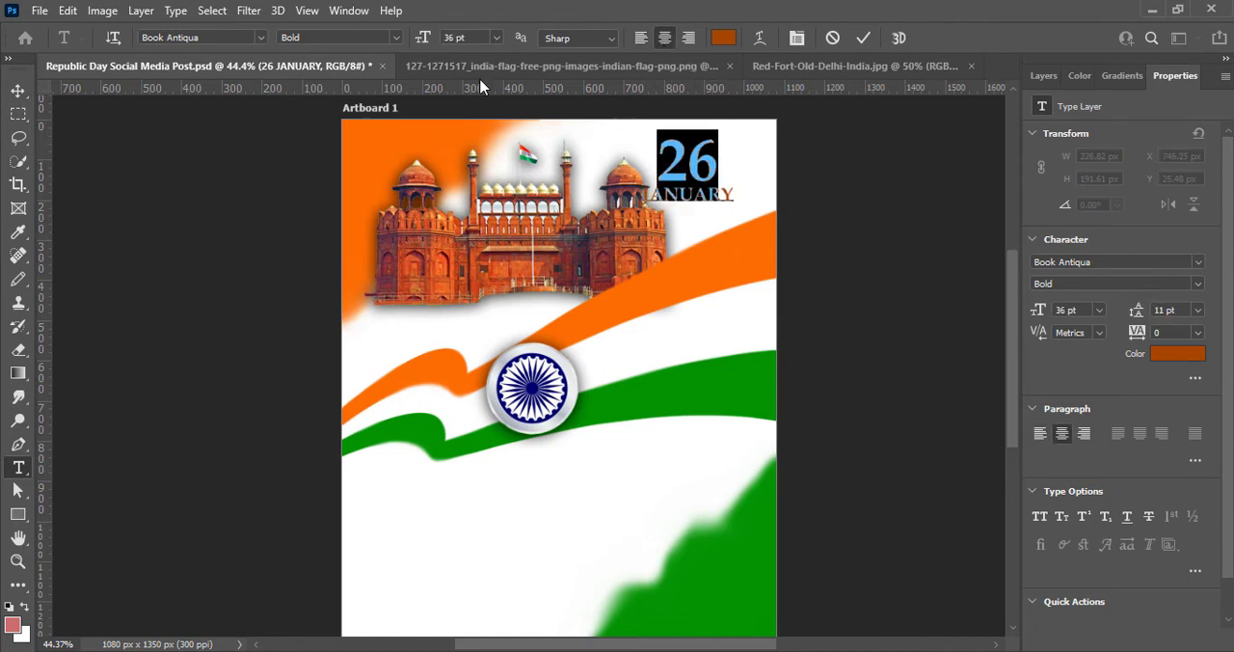
pyautogui.click(496, 38)
pyautogui.click(482, 234)
pyautogui.click(863, 37)
pyautogui.click(17, 89)
pyautogui.moveTo(659, 181); pyautogui.dragTo(683, 181)
# - Tighten the tracking of "JANUARY" to -50
pyautogui.doubleClick(710, 192)
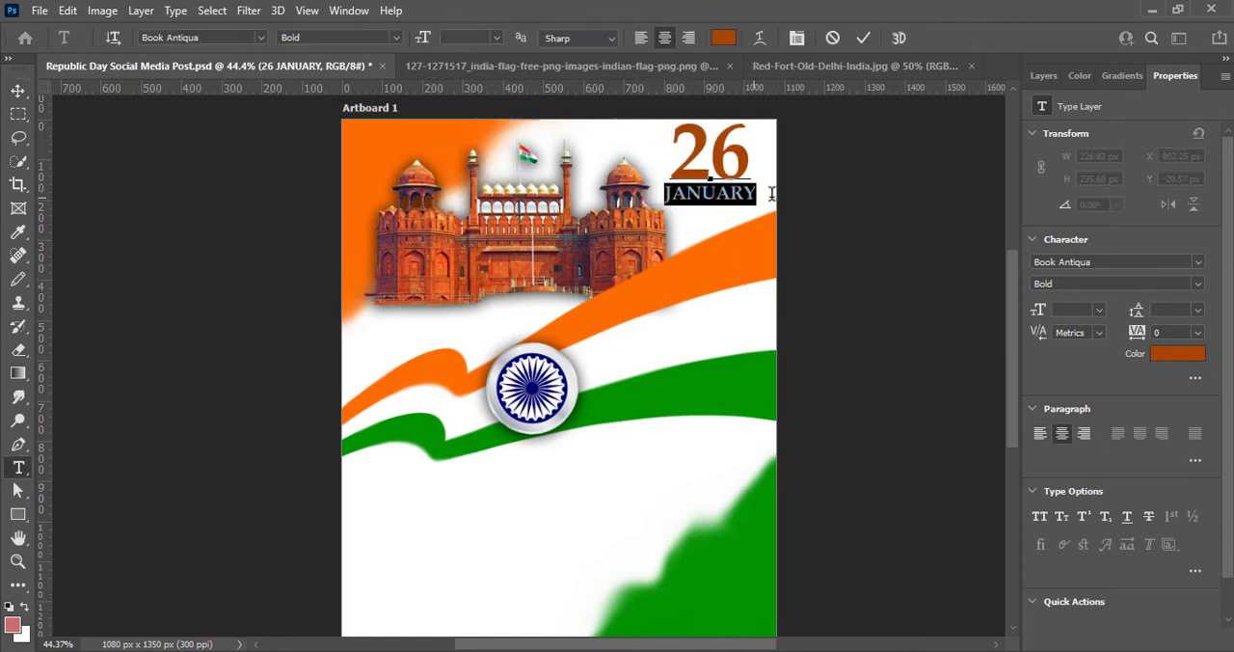
pyautogui.click(1198, 332)
pyautogui.click(1177, 417)
pyautogui.click(1178, 404)
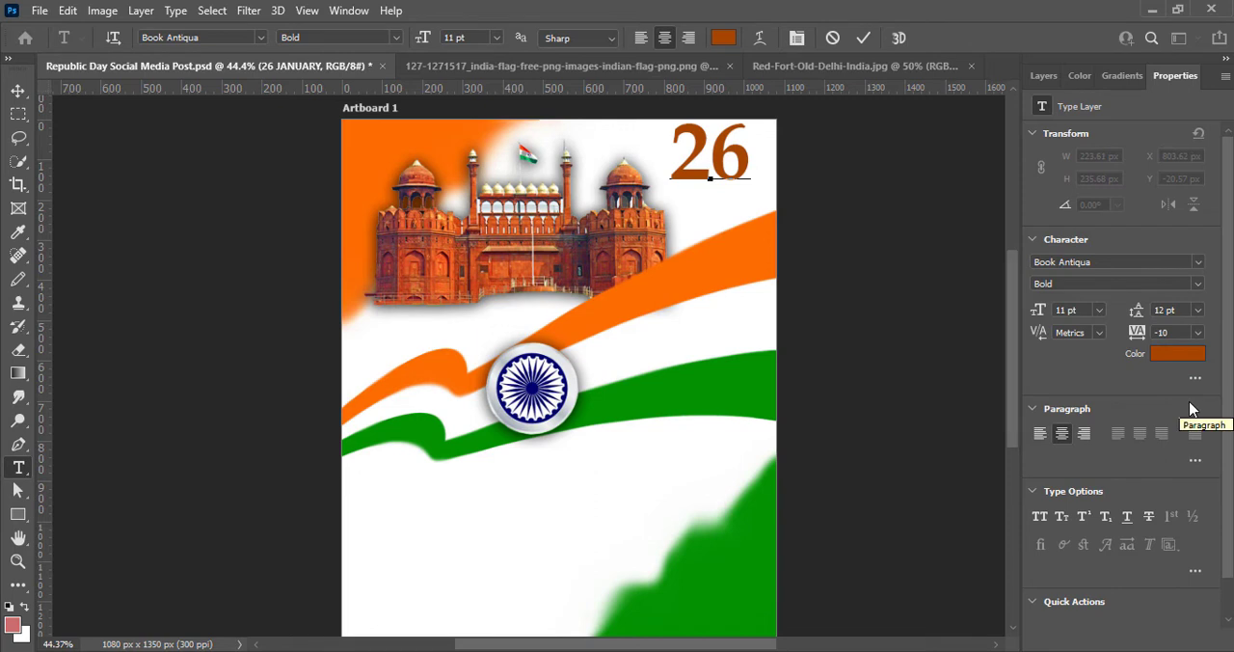
pyautogui.click(1198, 331)
pyautogui.click(1176, 417)
pyautogui.click(1198, 332)
pyautogui.click(1189, 377)
pyautogui.click(1198, 332)
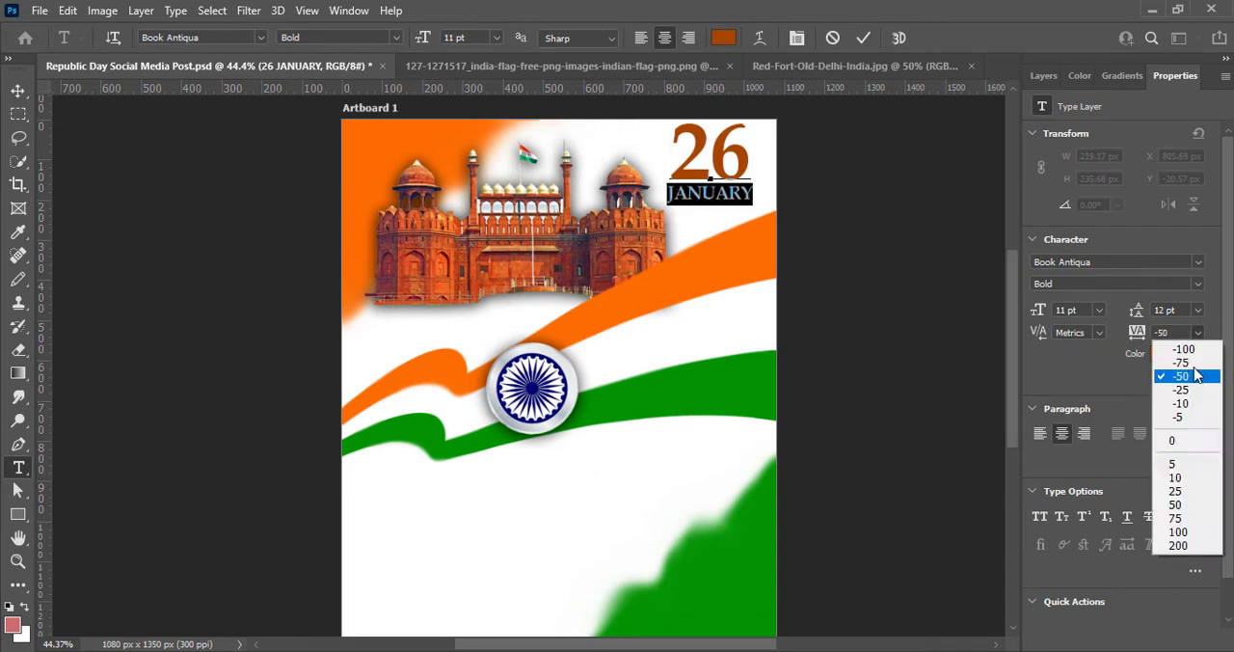
pyautogui.click(1195, 375)
# - Set the tracking of the "26" to 25 and commit the text edit
pyautogui.moveTo(769, 160); pyautogui.dragTo(683, 189)
pyautogui.click(1199, 331)
pyautogui.click(1176, 469)
pyautogui.click(1198, 331)
pyautogui.click(1178, 490)
pyautogui.click(867, 40)
# - Scale the date text to about 89% and place it in the artboard's upper right corner
pyautogui.press('v')
pyautogui.hotkey('ctrl', 't')
pyautogui.moveTo(756, 120); pyautogui.dragTo(748, 132)
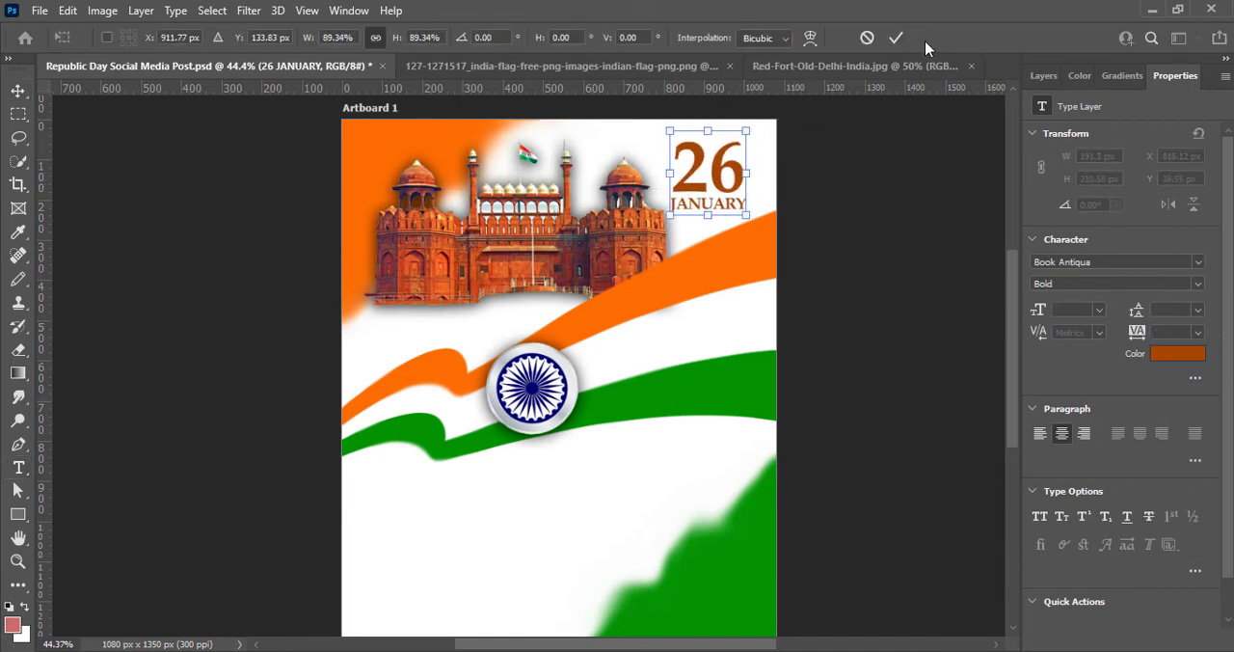
pyautogui.click(896, 38)
pyautogui.moveTo(686, 181); pyautogui.dragTo(698, 181)
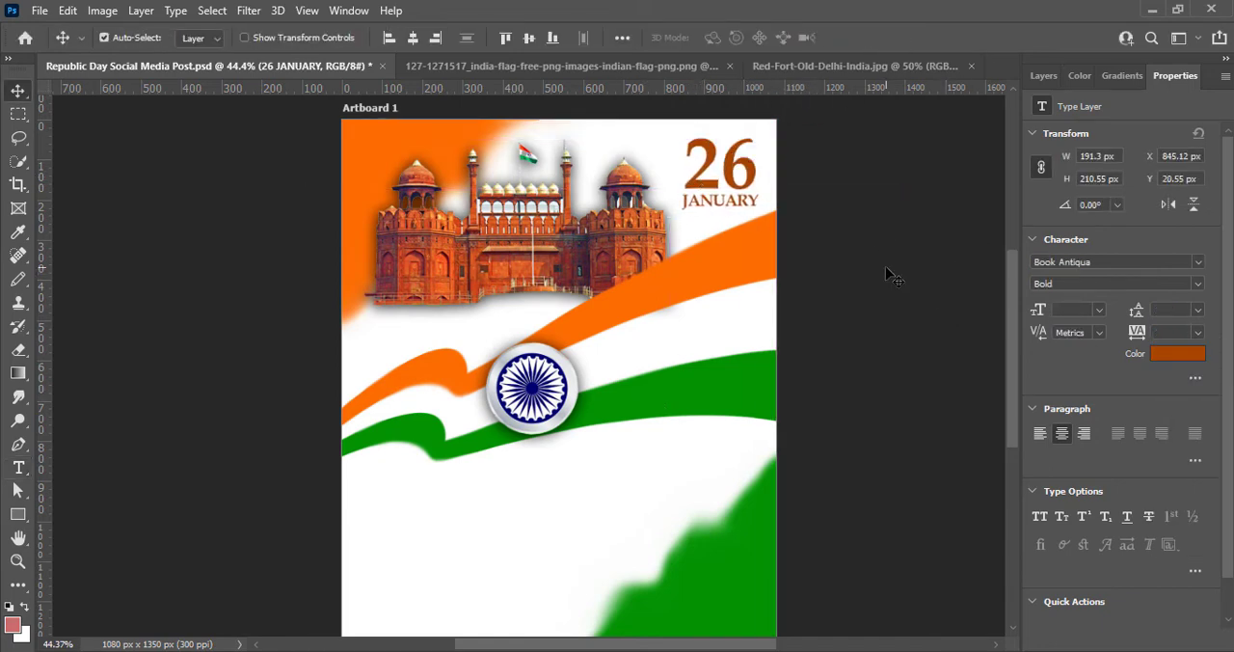
# - Recolour the date text dark orange (b74f04) and save the document
pyautogui.click(1177, 354)
pyautogui.click(984, 165)
pyautogui.click(985, 160)
pyautogui.click(1165, 101)
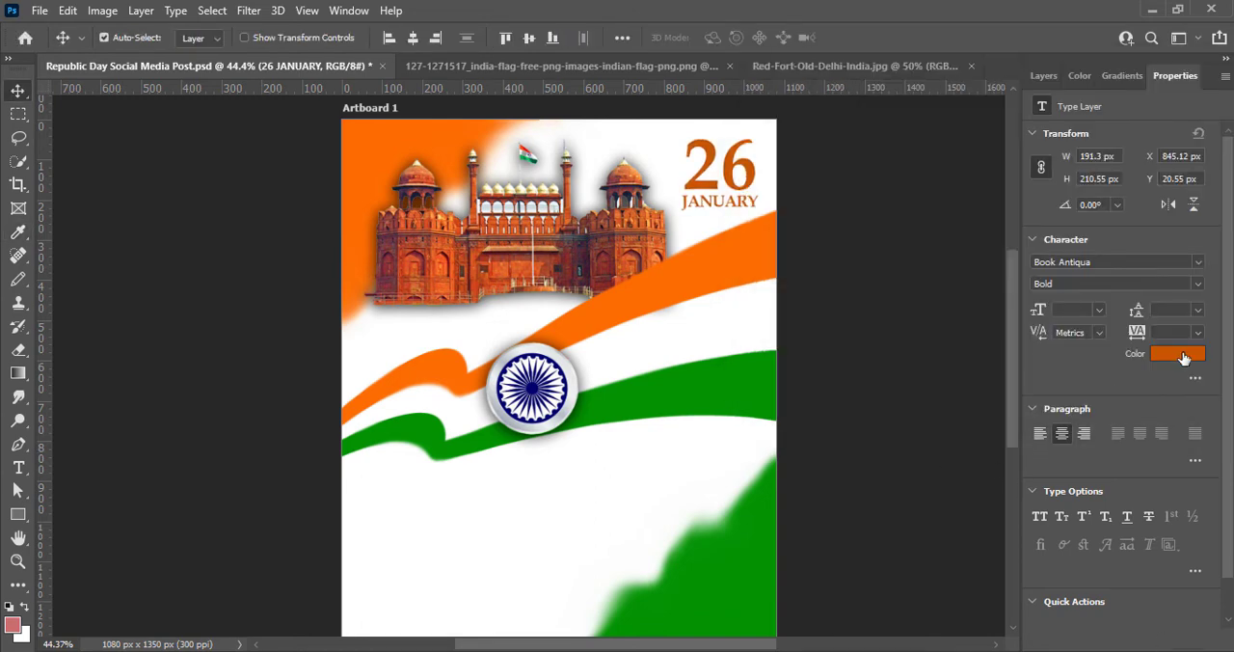
pyautogui.click(1184, 357)
pyautogui.click(984, 176)
pyautogui.click(1165, 101)
pyautogui.hotkey('ctrl', 's')
# - Add a black drop shadow to the date text with 81% opacity, 4 px distance, 3% spread and 3 px size
pyautogui.click(1043, 75)
pyautogui.rightClick(1137, 214)
pyautogui.click(1053, 137)
pyautogui.moveTo(873, 31); pyautogui.dragTo(691, 247)
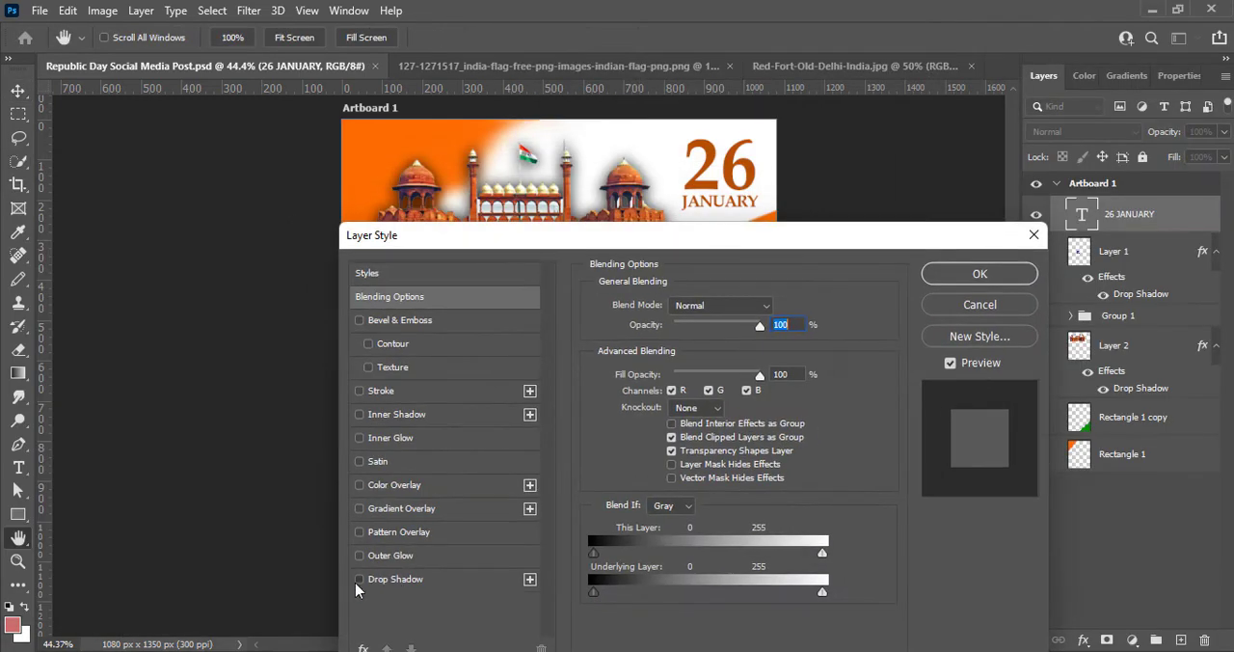
pyautogui.click(360, 578)
pyautogui.click(777, 307)
pyautogui.click(1162, 100)
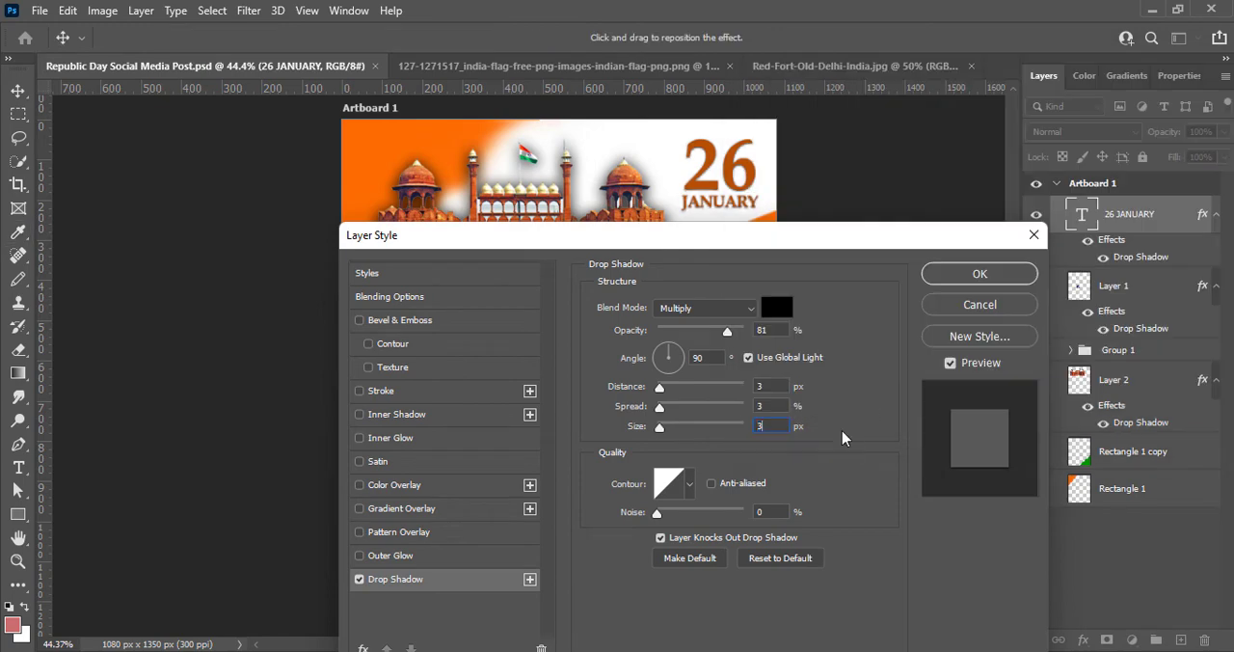
pyautogui.click(769, 385)
pyautogui.write('4')
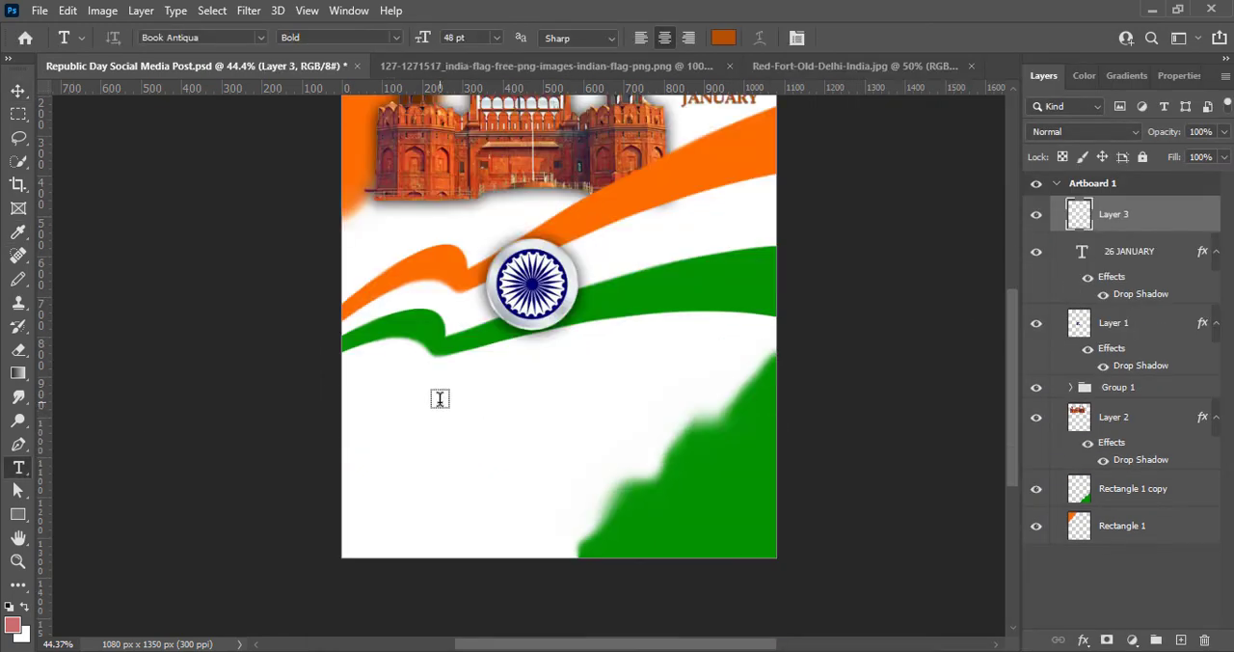
# - Add the three-line 10 pt text "Wish You All A Very HAPPY REPUBLIC DAY" below the ribbons and move it fully inside the artboard
pyautogui.click(409, 386)
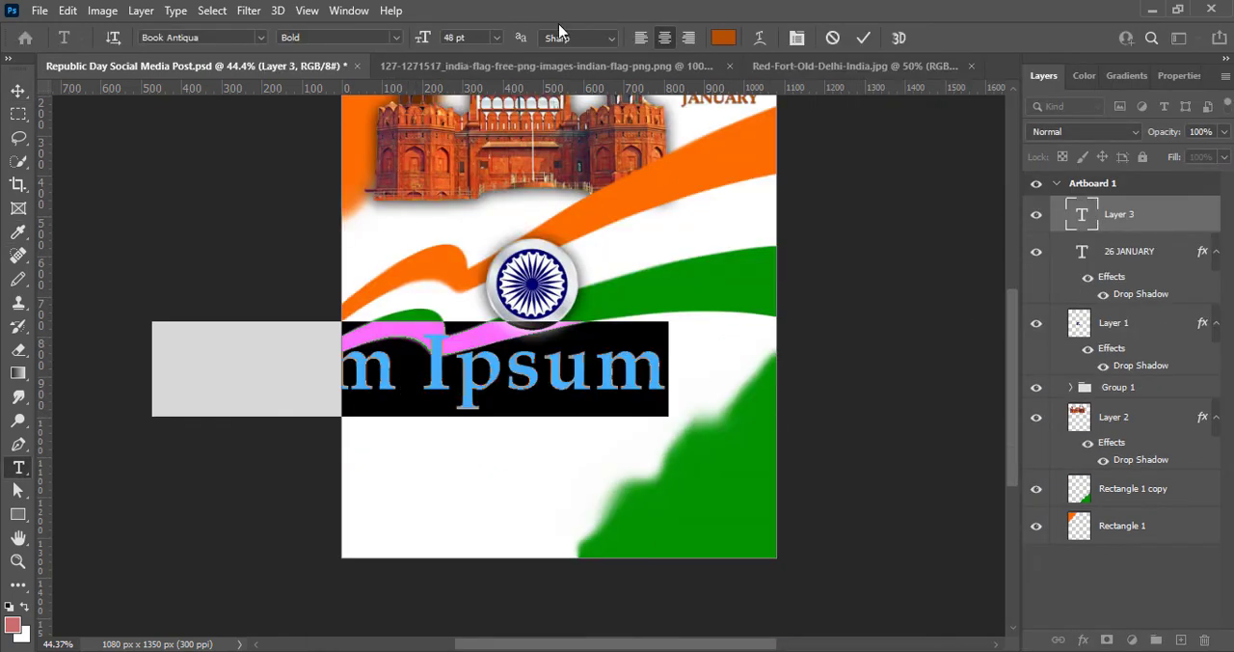
pyautogui.click(495, 36)
pyautogui.click(468, 77)
pyautogui.click(496, 37)
pyautogui.click(469, 118)
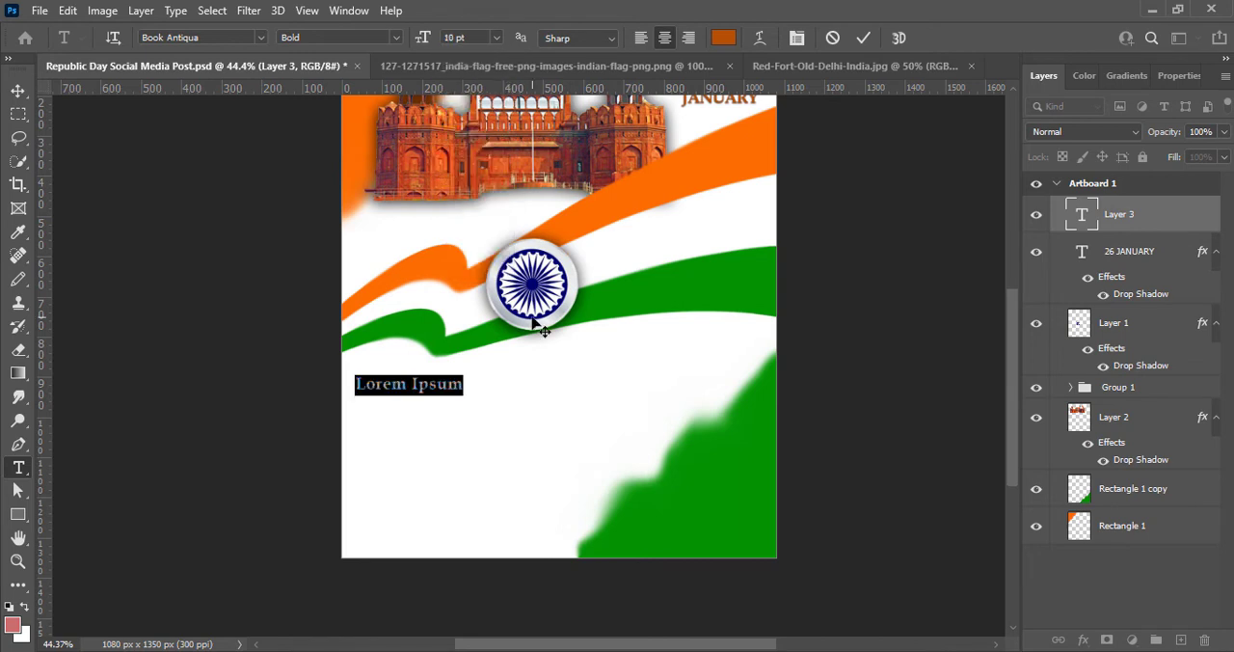
pyautogui.write('W')
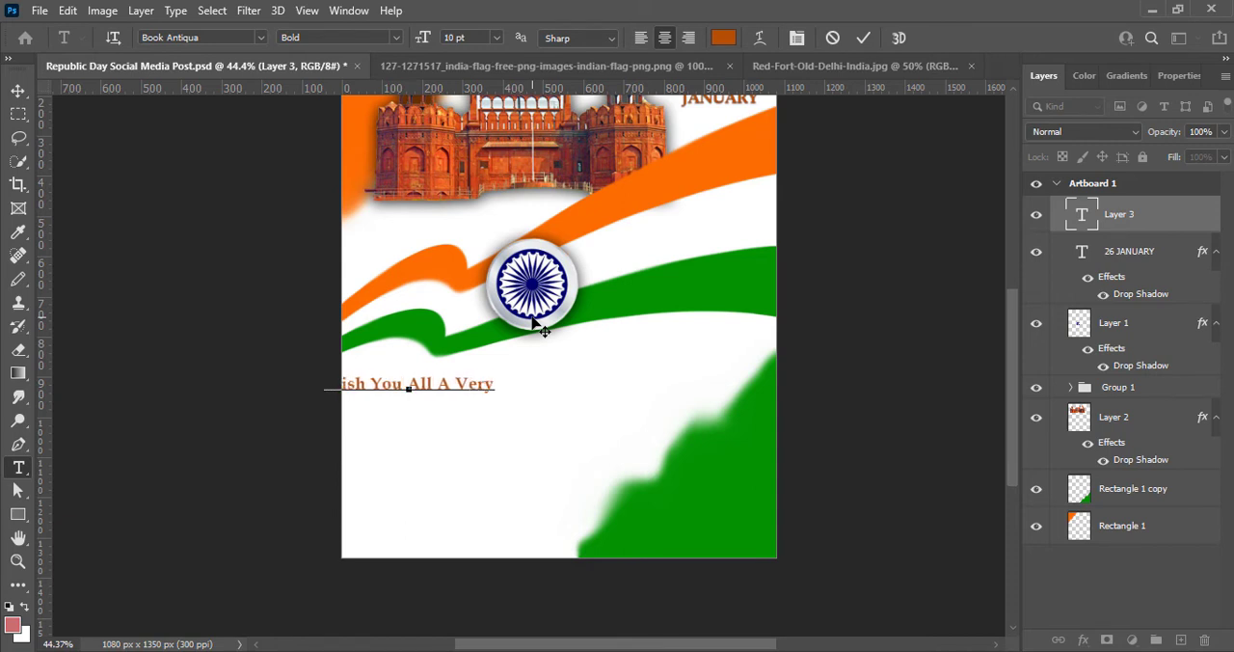
pyautogui.write('BLIC')
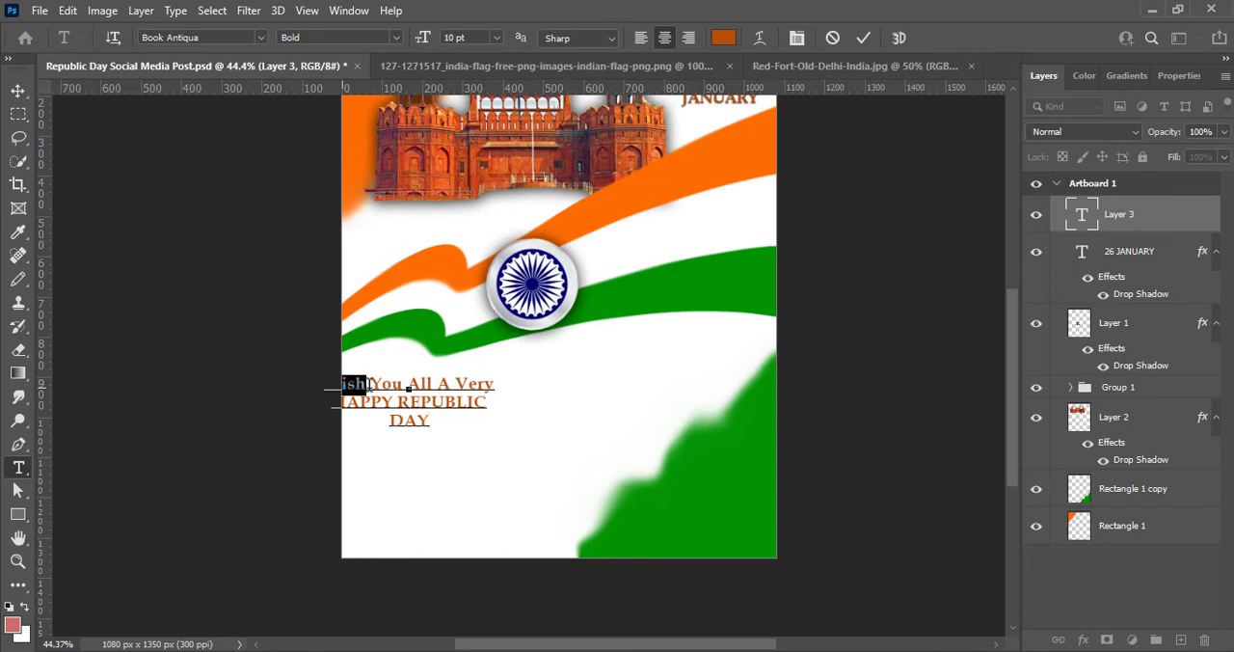
pyautogui.click(862, 38)
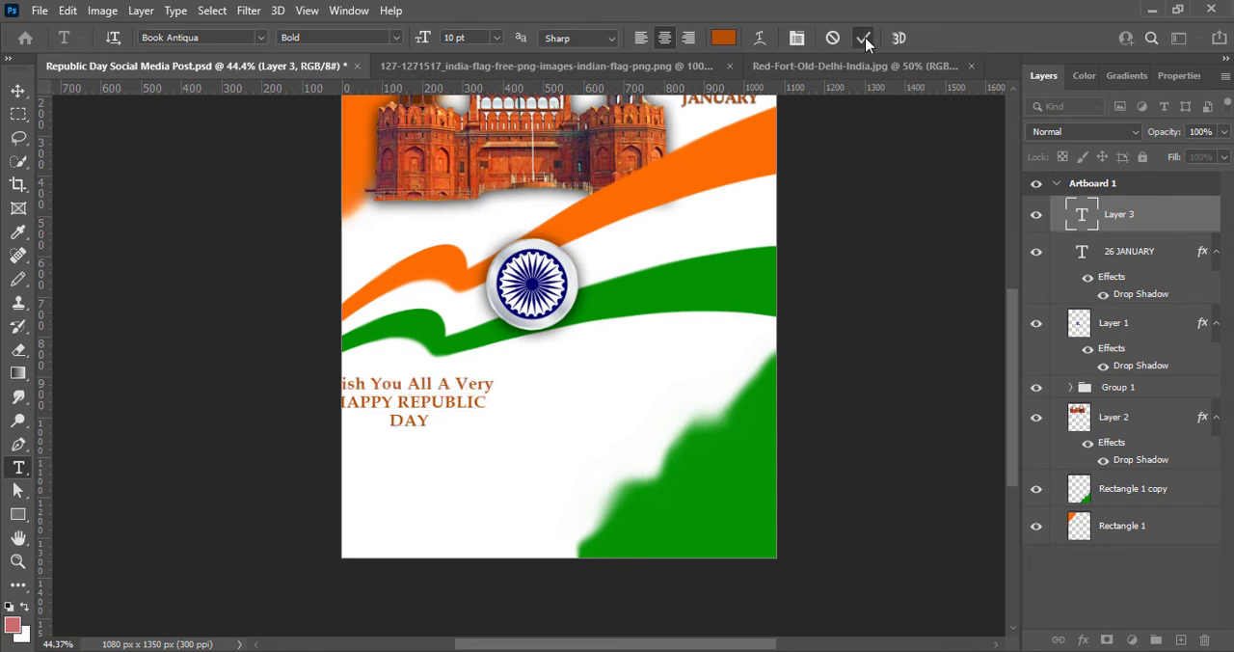
pyautogui.press('v')
pyautogui.moveTo(473, 407); pyautogui.dragTo(555, 422)
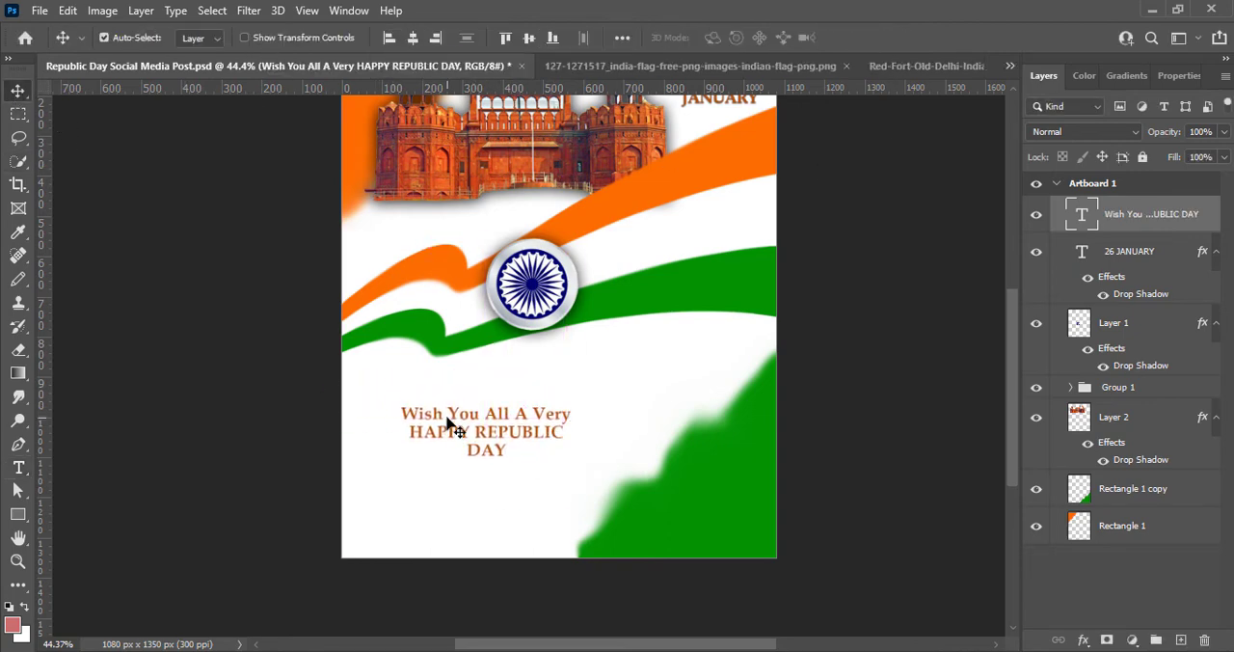
# - Change the "Wish You All A Very" line to the Bahnschrift font and colour it blue
pyautogui.doubleClick(448, 424)
pyautogui.click(260, 37)
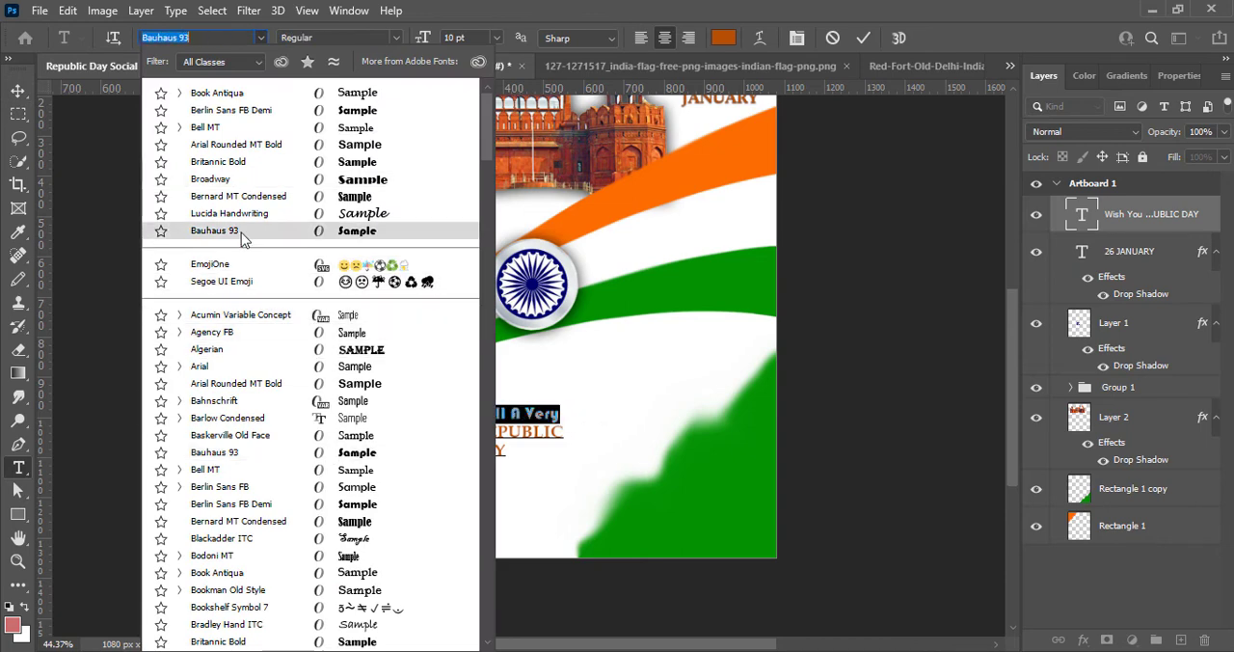
pyautogui.click(229, 401)
pyautogui.click(723, 37)
pyautogui.click(1007, 183)
pyautogui.moveTo(1010, 183); pyautogui.dragTo(1007, 204)
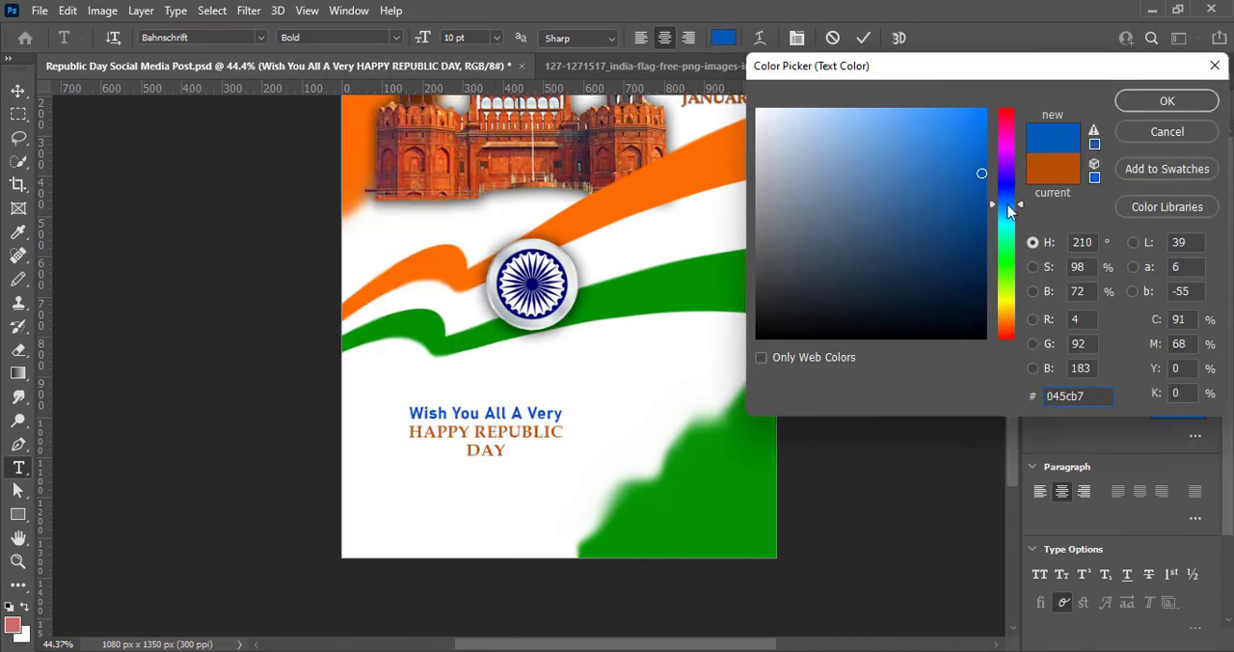
pyautogui.press('Return')
# - Set the "Wish You All A Very" line to SemiBold SemiCondensed, 12 pt, with a tracking of 50
pyautogui.click(338, 36)
pyautogui.click(376, 224)
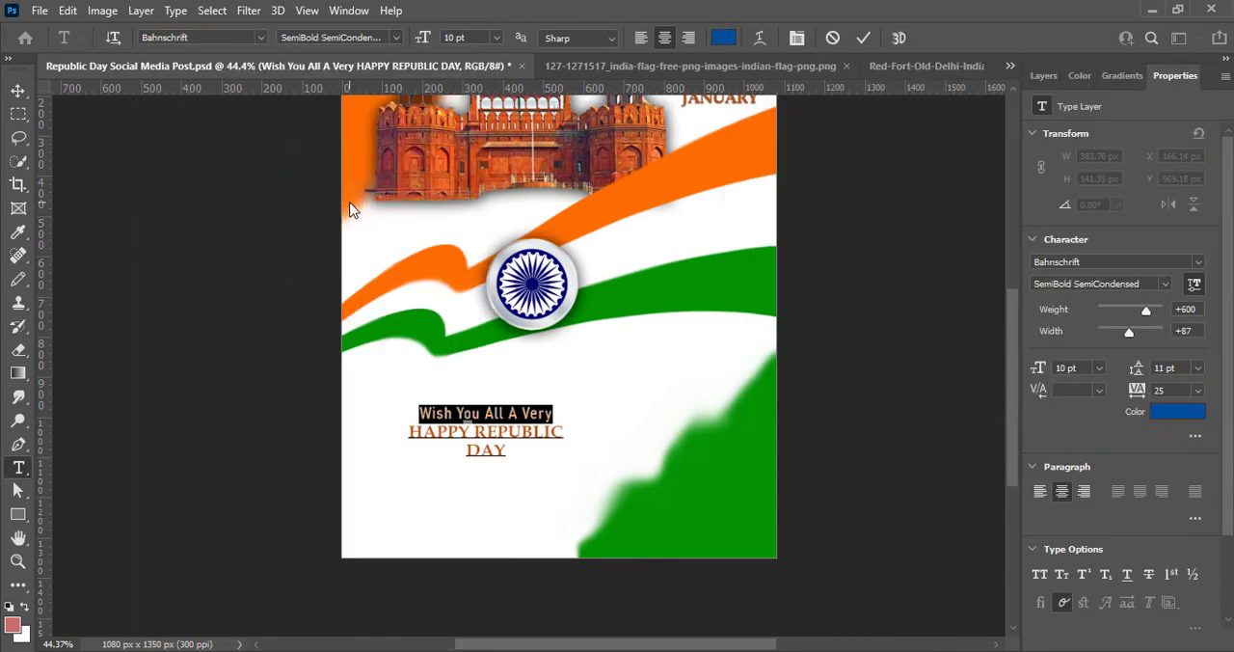
pyautogui.click(467, 36)
pyautogui.click(471, 146)
pyautogui.click(862, 39)
pyautogui.doubleClick(424, 413)
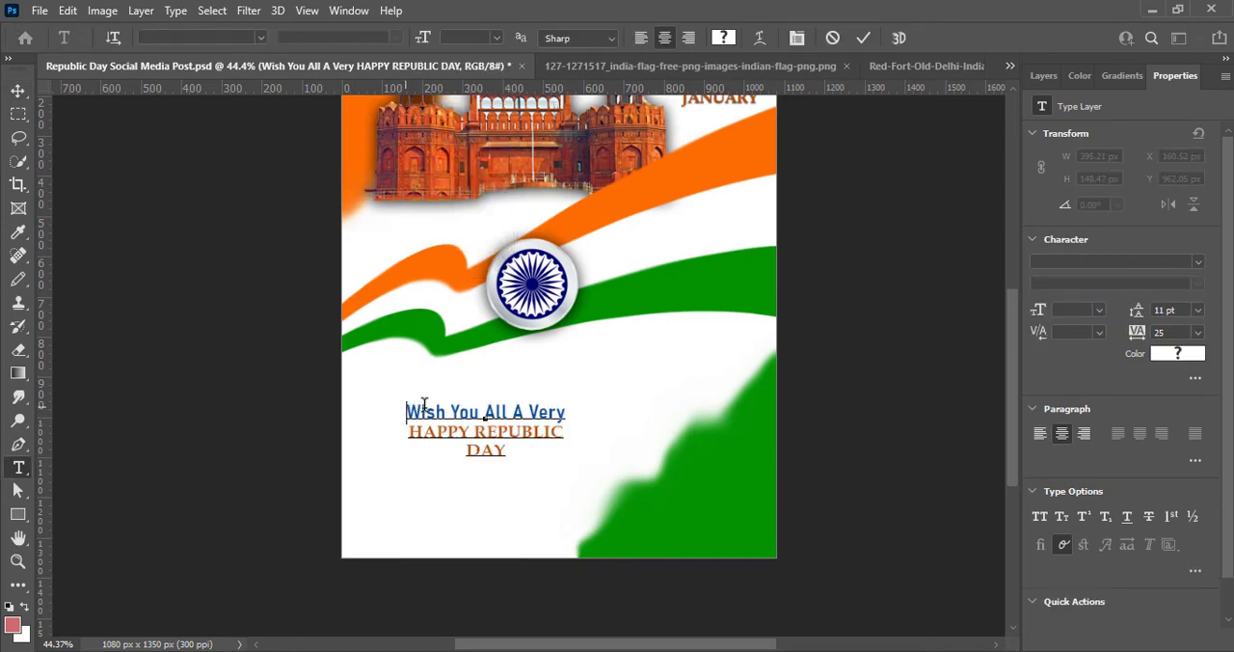
pyautogui.tripleClick(424, 412)
pyautogui.click(1197, 391)
pyautogui.click(1188, 563)
# - Set "HAPPY REPUBLIC DAY" to 18 pt with 16 pt leading and a tracking of 0
pyautogui.tripleClick(434, 431)
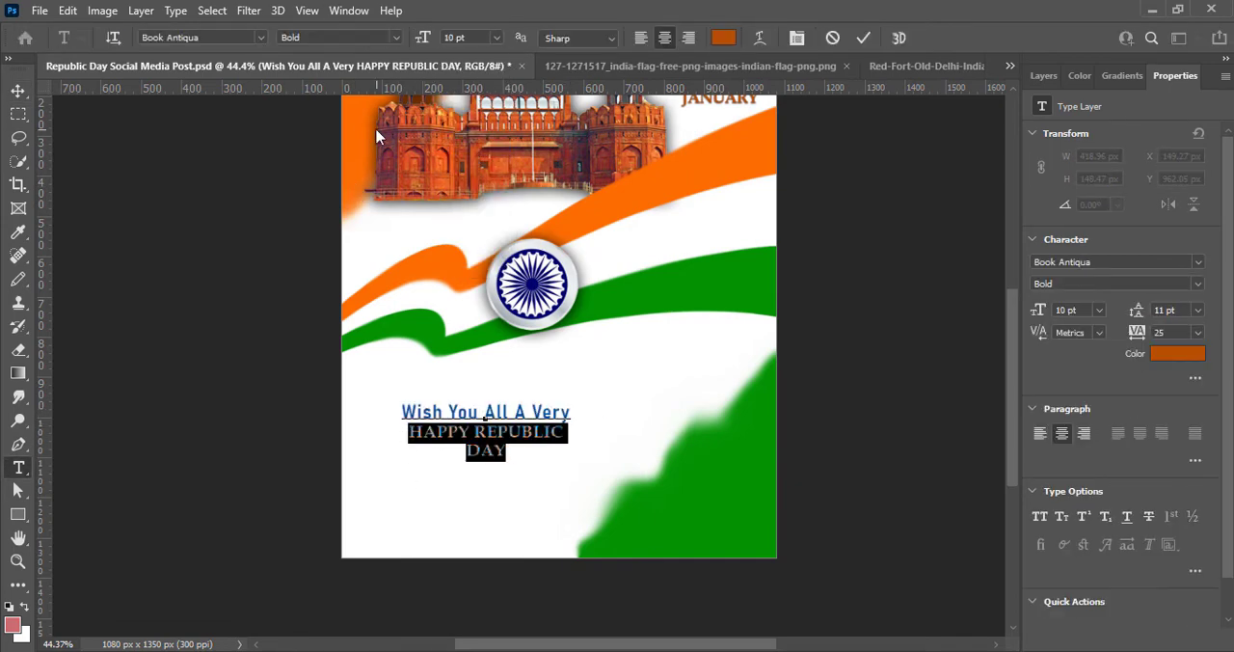
pyautogui.click(467, 37)
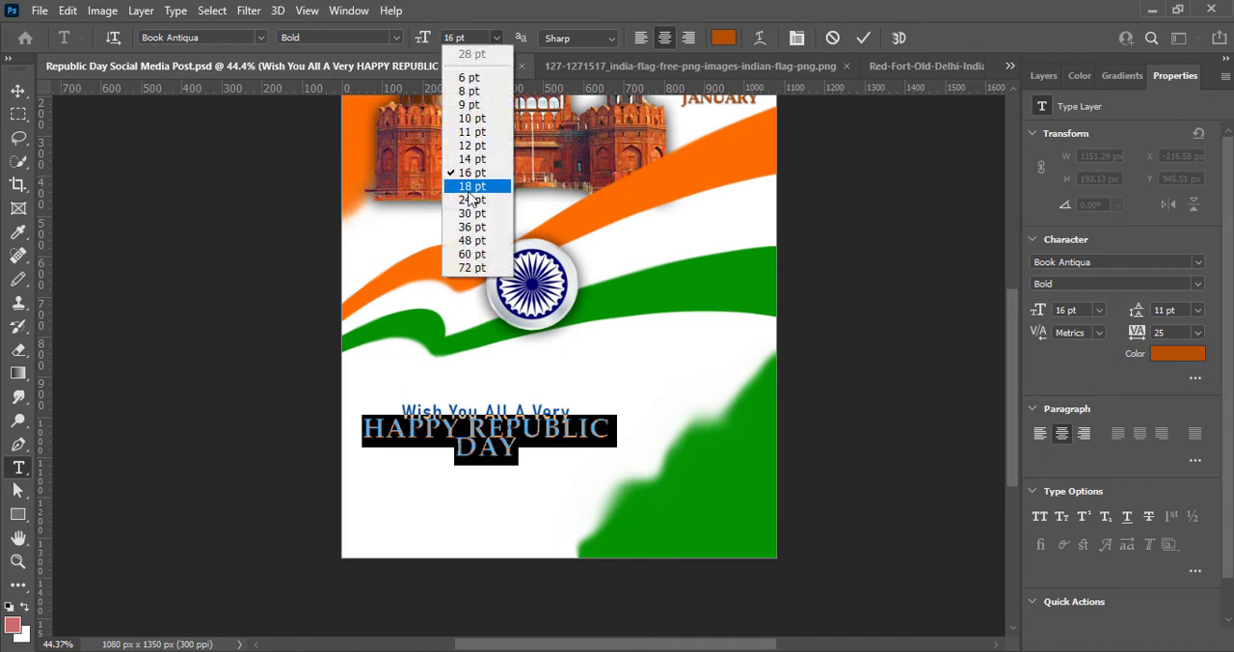
pyautogui.click(1197, 309)
pyautogui.click(1178, 430)
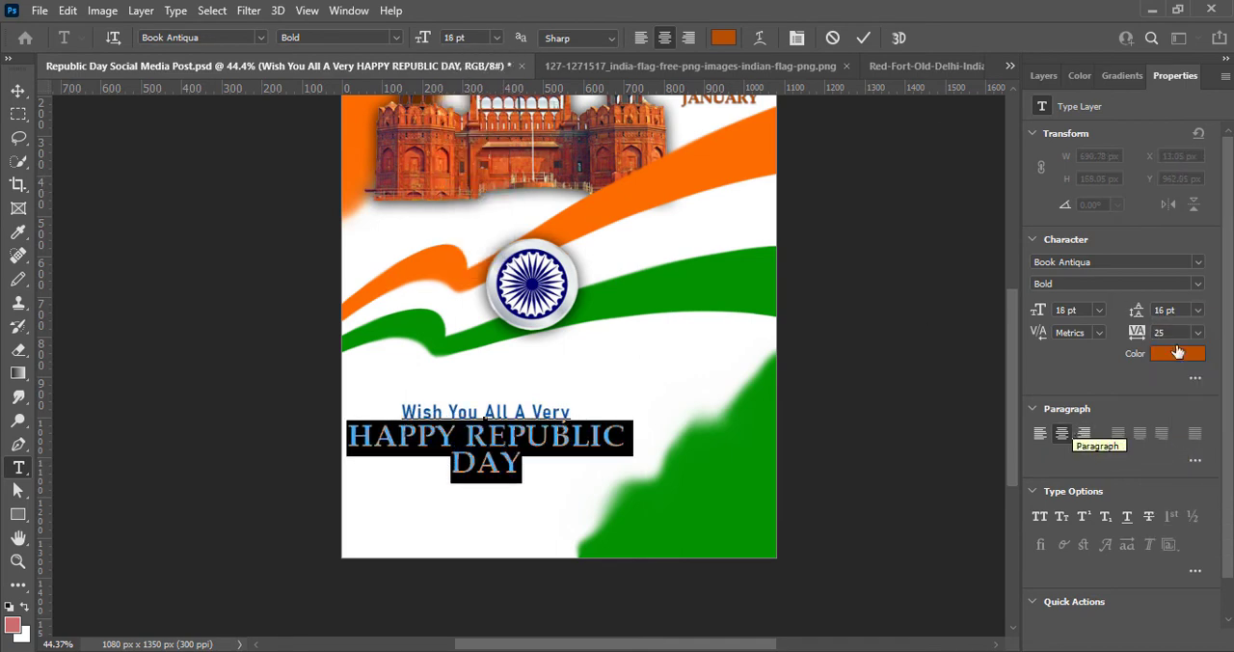
pyautogui.click(1197, 333)
pyautogui.click(1176, 441)
# - Change the font of "HAPPY REPUBLIC DAY" to Algerian
pyautogui.click(260, 39)
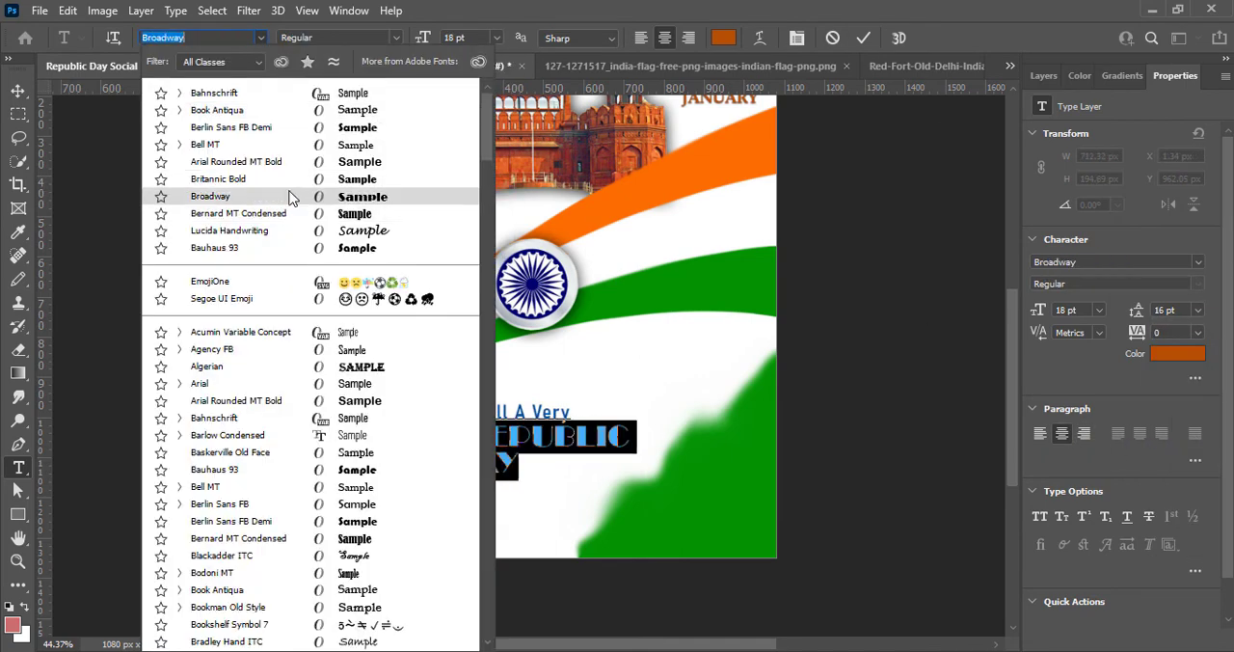
pyautogui.click(286, 370)
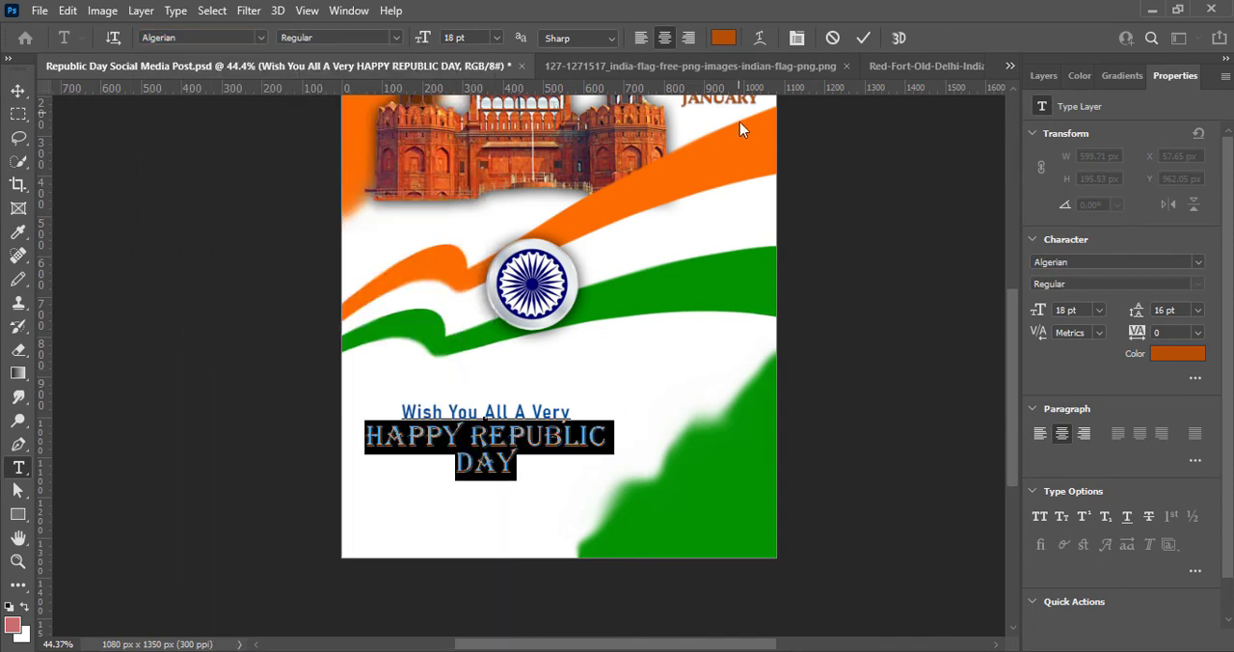
pyautogui.click(261, 38)
pyautogui.click(669, 421)
# - Recolour the words "HAPPY REPUBLIC" in a dark orange
pyautogui.moveTo(425, 439); pyautogui.dragTo(608, 437)
pyautogui.click(372, 440)
pyautogui.doubleClick(372, 438)
pyautogui.click(723, 38)
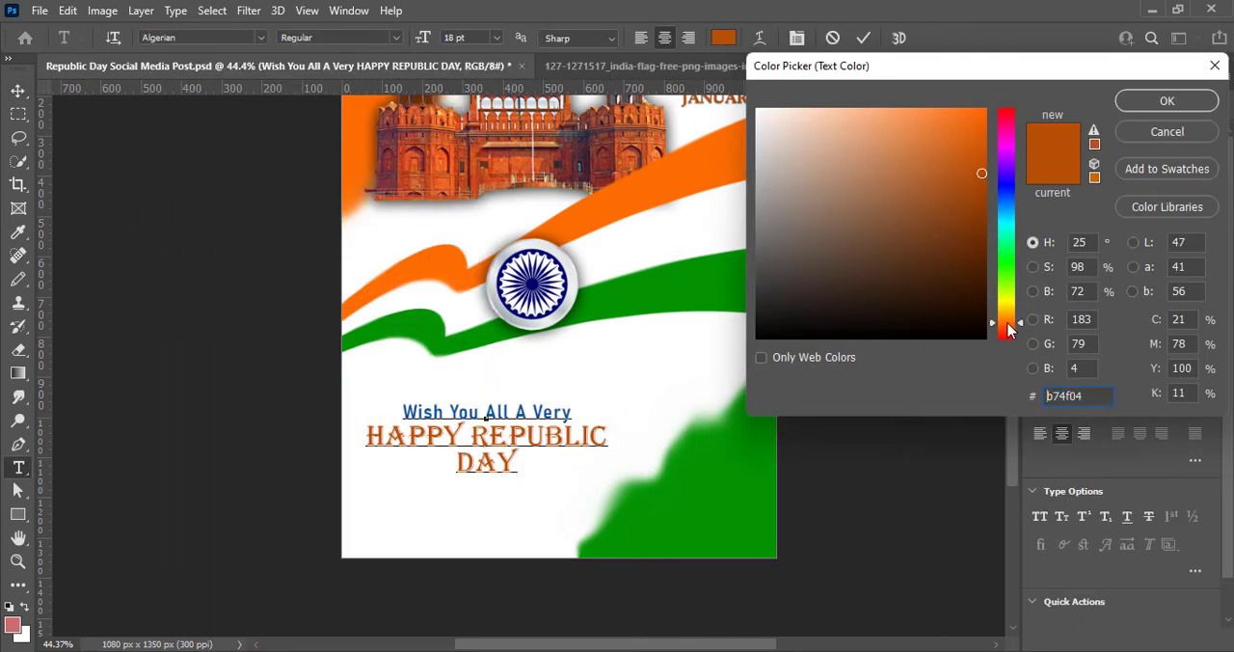
pyautogui.click(612, 194)
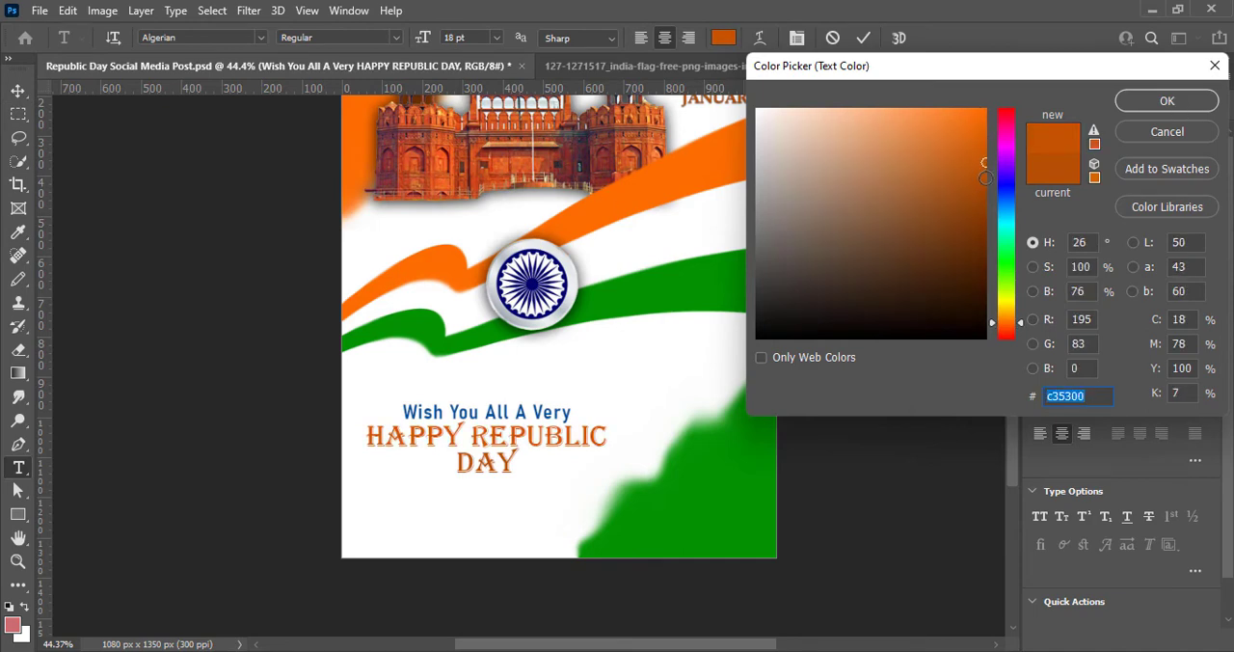
pyautogui.click(985, 178)
pyautogui.click(1166, 100)
# - Recolour the word "DAY" dark green, based on the ribbon's green, and commit the text
pyautogui.moveTo(457, 464); pyautogui.dragTo(519, 464)
pyautogui.click(723, 38)
pyautogui.click(675, 295)
pyautogui.click(984, 237)
pyautogui.click(1166, 100)
pyautogui.click(17, 90)
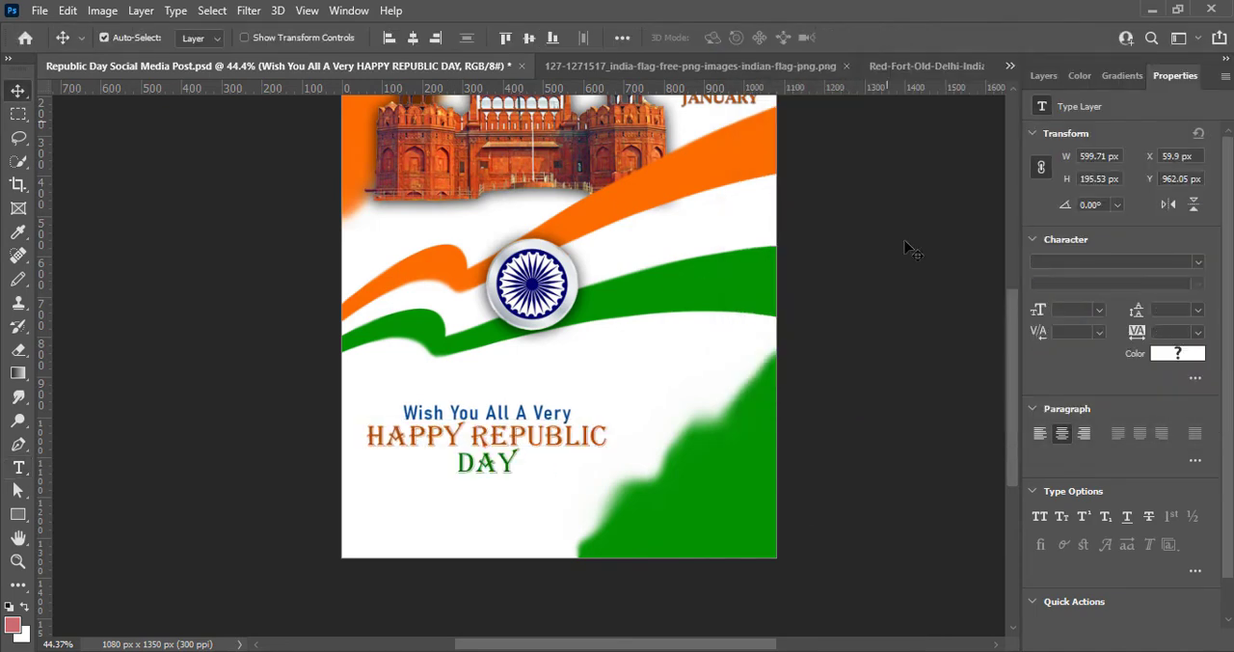
# - Set the leading of the whole greeting text to 18 pt
pyautogui.doubleClick(369, 427)
pyautogui.click(1198, 310)
pyautogui.click(1189, 454)
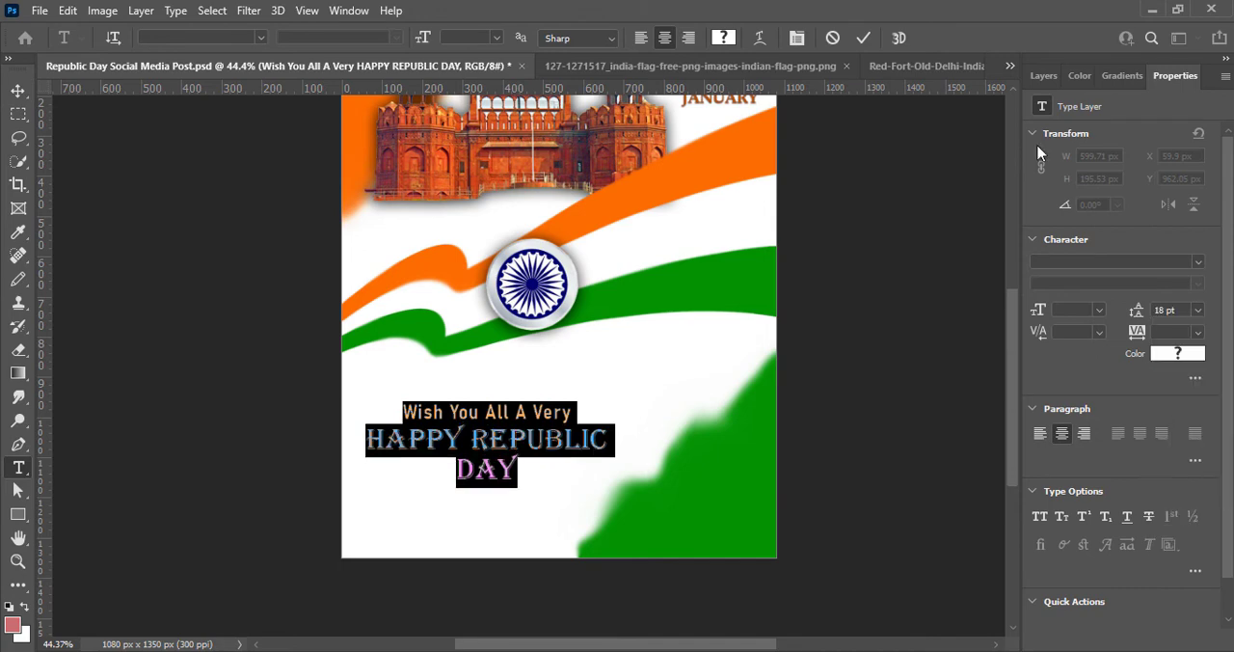
# - Add a drop shadow to the greeting text with distance 3 px, spread 3% and size 3 px, and shift the text slightly up and left
pyautogui.click(861, 38)
pyautogui.click(1043, 75)
pyautogui.doubleClick(1209, 218)
pyautogui.moveTo(713, 198); pyautogui.dragTo(1049, 38)
pyautogui.click(700, 501)
pyautogui.click(1200, 195)
pyautogui.rightClick(1082, 215)
pyautogui.click(1084, 226)
pyautogui.click(674, 381)
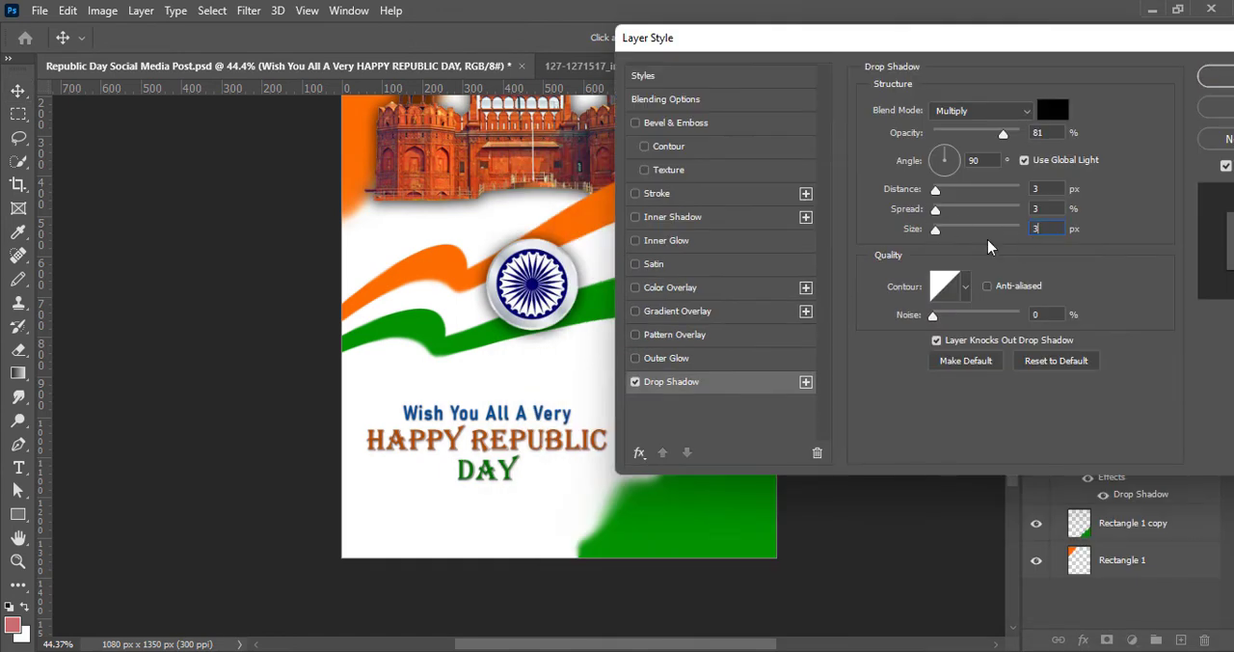
pyautogui.click(1216, 77)
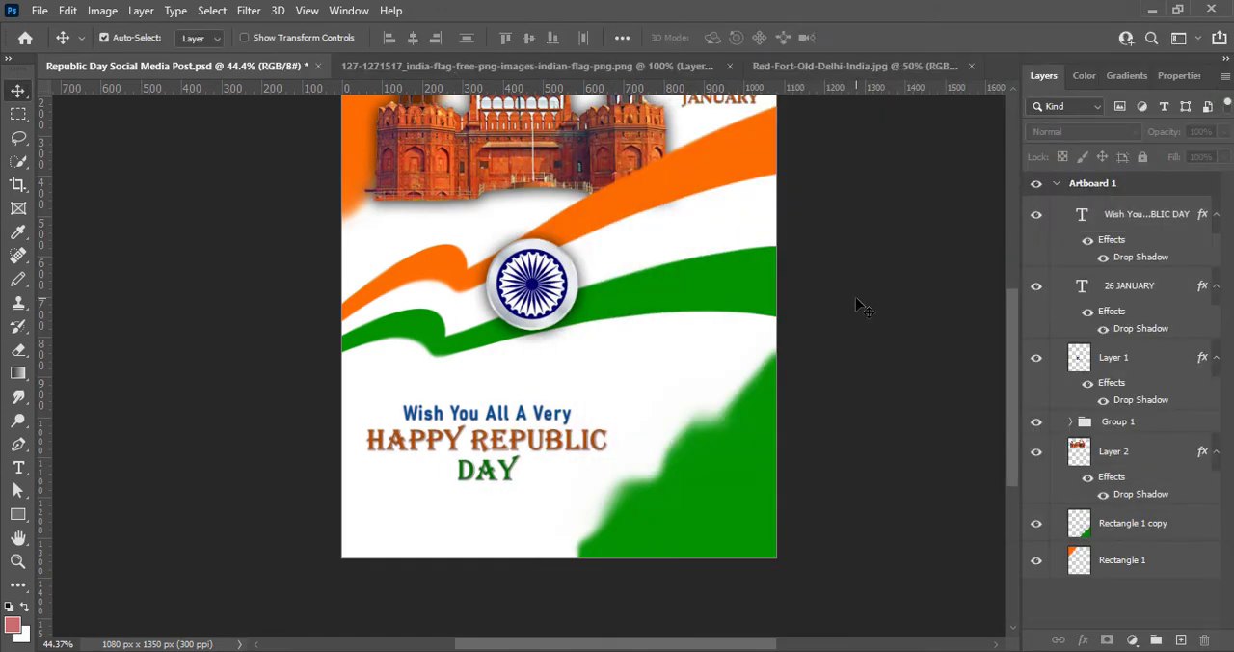
pyautogui.moveTo(375, 448); pyautogui.dragTo(365, 424)
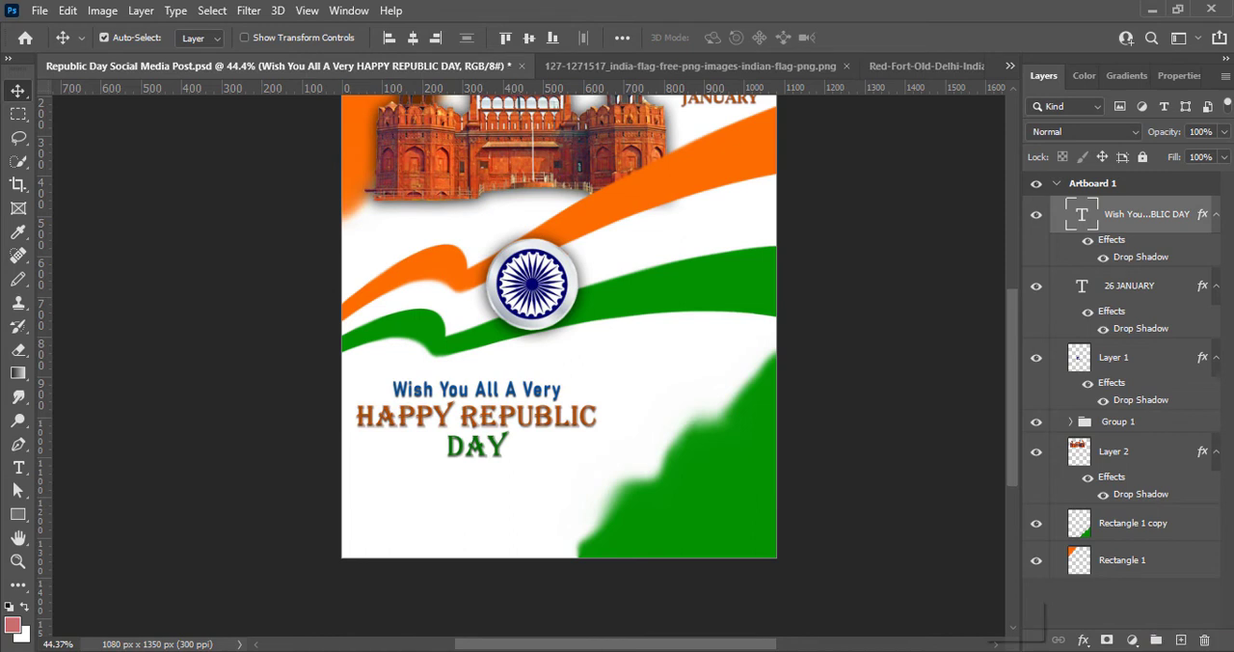
# - Draw a thin horizontal rectangle about 401 x 5 px on a new layer beneath the word "DAY"
pyautogui.click(1180, 640)
pyautogui.click(19, 516)
pyautogui.moveTo(556, 468); pyautogui.dragTo(558, 471)
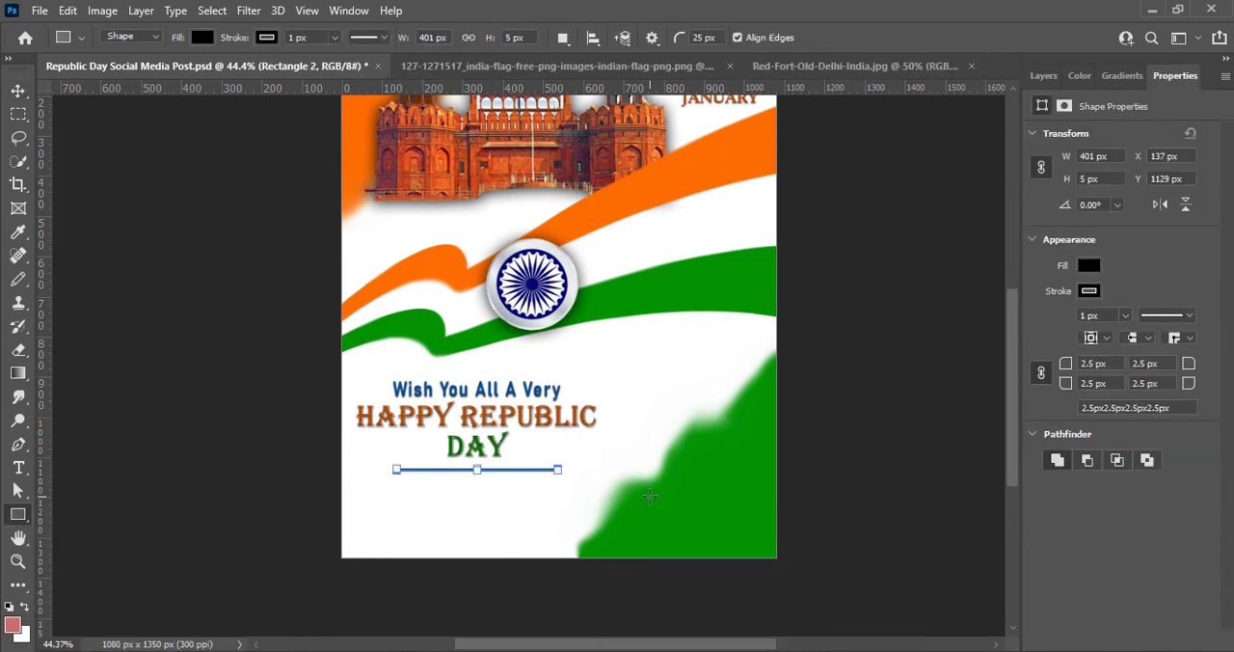
# - Fill the thin rectangle with dark orange and remove its stroke
pyautogui.click(1089, 266)
pyautogui.click(1005, 363)
pyautogui.click(1092, 292)
pyautogui.click(995, 325)
pyautogui.click(20, 92)
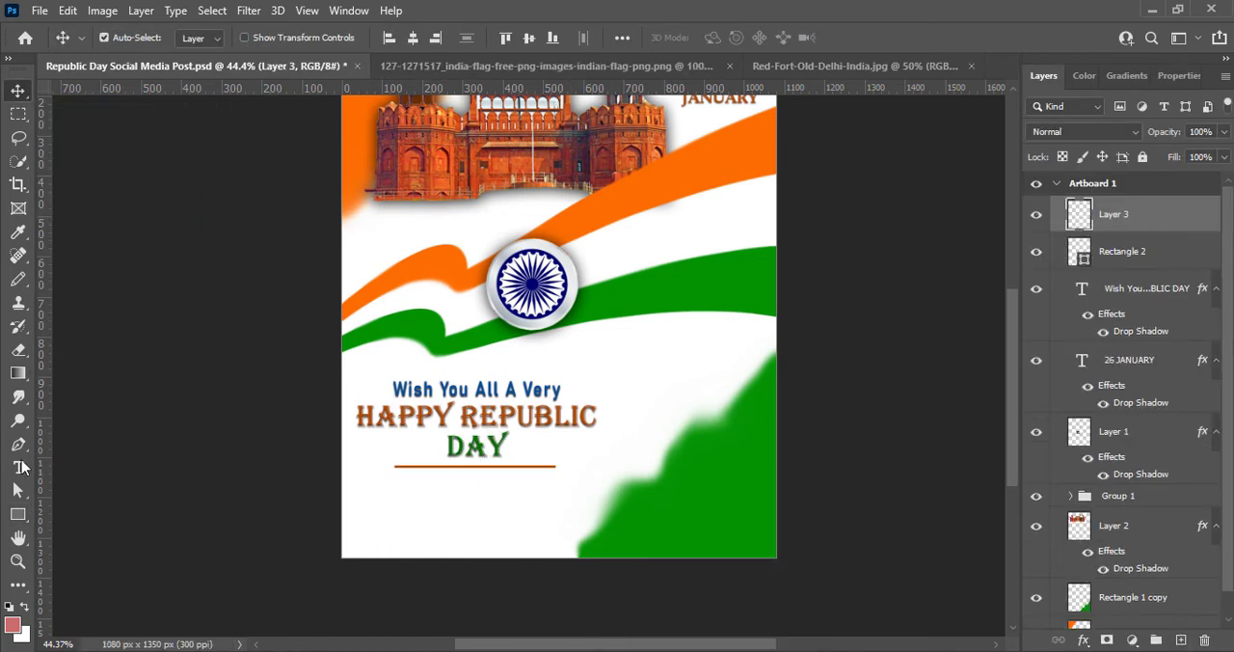
# - Add the text "FREEDOM IN MIND, FAITH IN OUR HEART, MEMORIES IN OUR SOUL, LET'S SALUTE OUR NATION ON REPUBLIC DAY" on three lines below the divider
pyautogui.press('t')
pyautogui.click(354, 494)
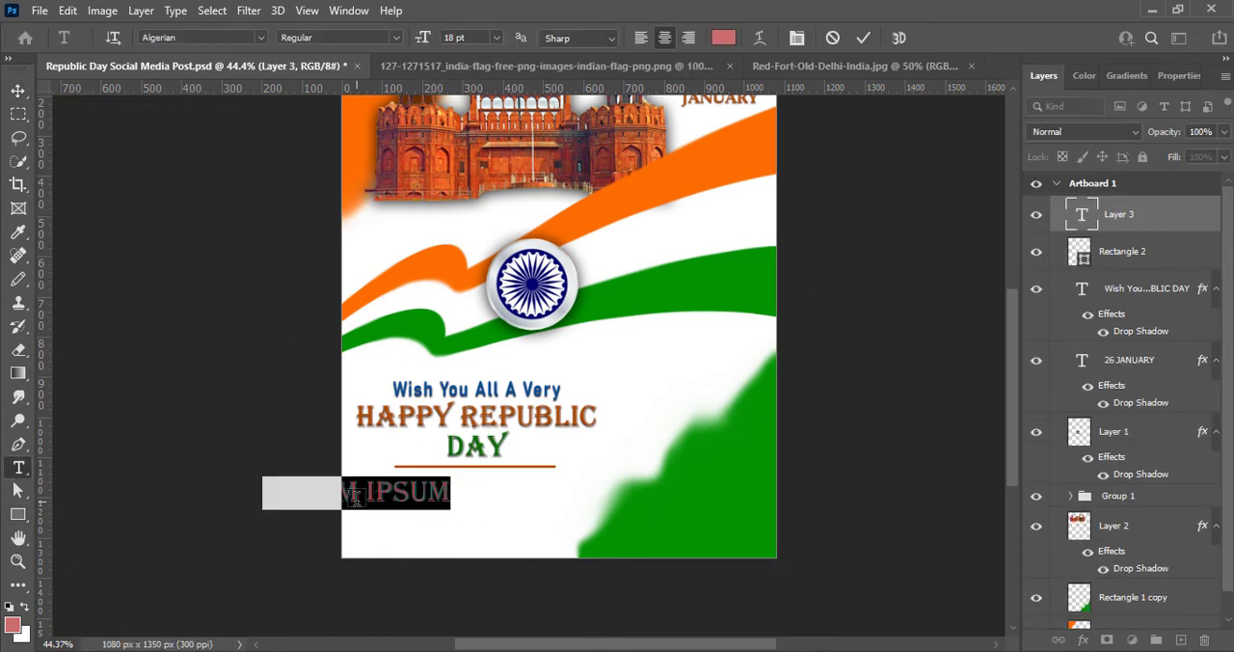
pyautogui.write('FREED')
pyautogui.write('OM IN MIND, F')
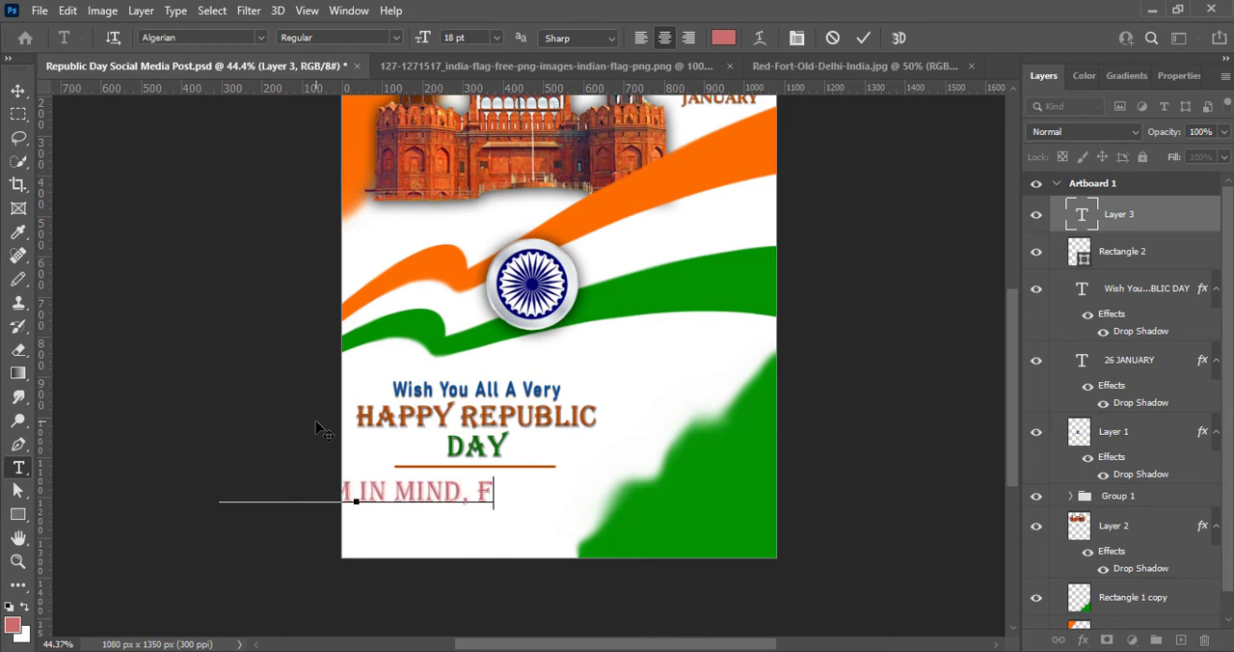
pyautogui.write('AITH IN OUR SOULS')
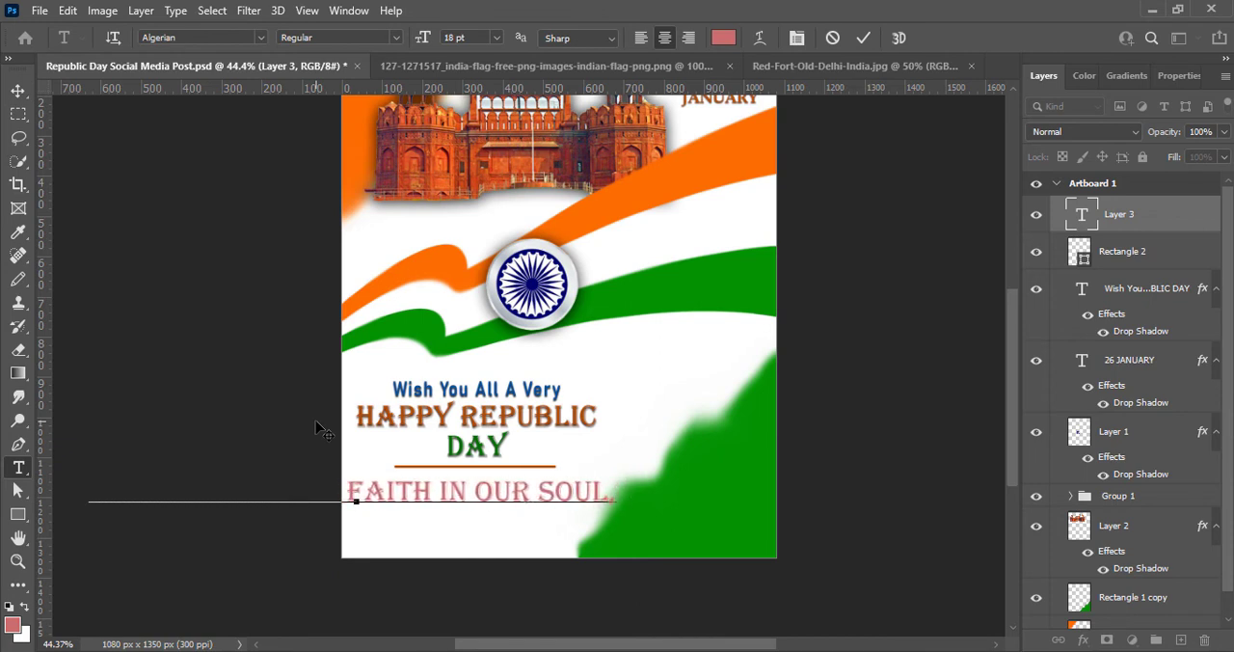
pyautogui.press('BackSpace')
pyautogui.press('BackSpace')
pyautogui.press('BackSpace')
pyautogui.press('BackSpace')
pyautogui.press('BackSpace')
pyautogui.press('BackSpace')
pyautogui.press('BackSpace')
pyautogui.press('BackSpace')
pyautogui.press('BackSpace')
pyautogui.press('BackSpace')
pyautogui.write('HEART,')
pyautogui.press('Return')
pyautogui.write('MEM')
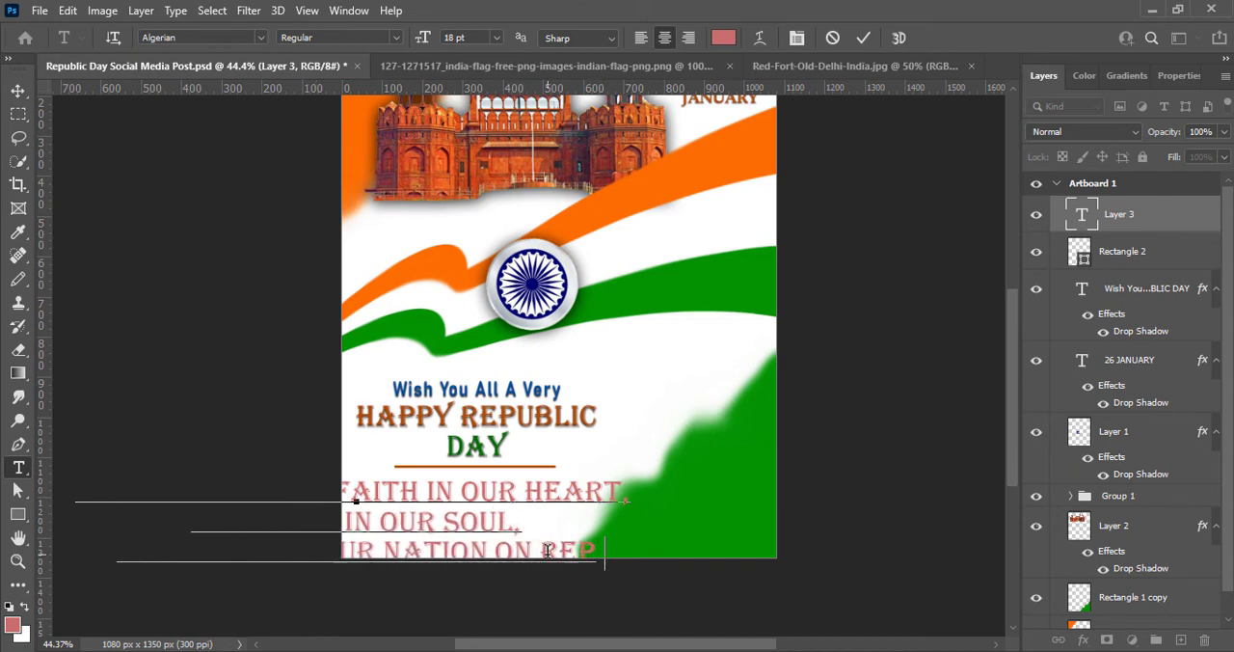
pyautogui.write('UBLIC DAY')
pyautogui.click(18, 90)
pyautogui.moveTo(484, 496); pyautogui.dragTo(572, 482)
# - Set the slogan text to 11 pt and colour it red
pyautogui.doubleClick(1082, 214)
pyautogui.click(496, 37)
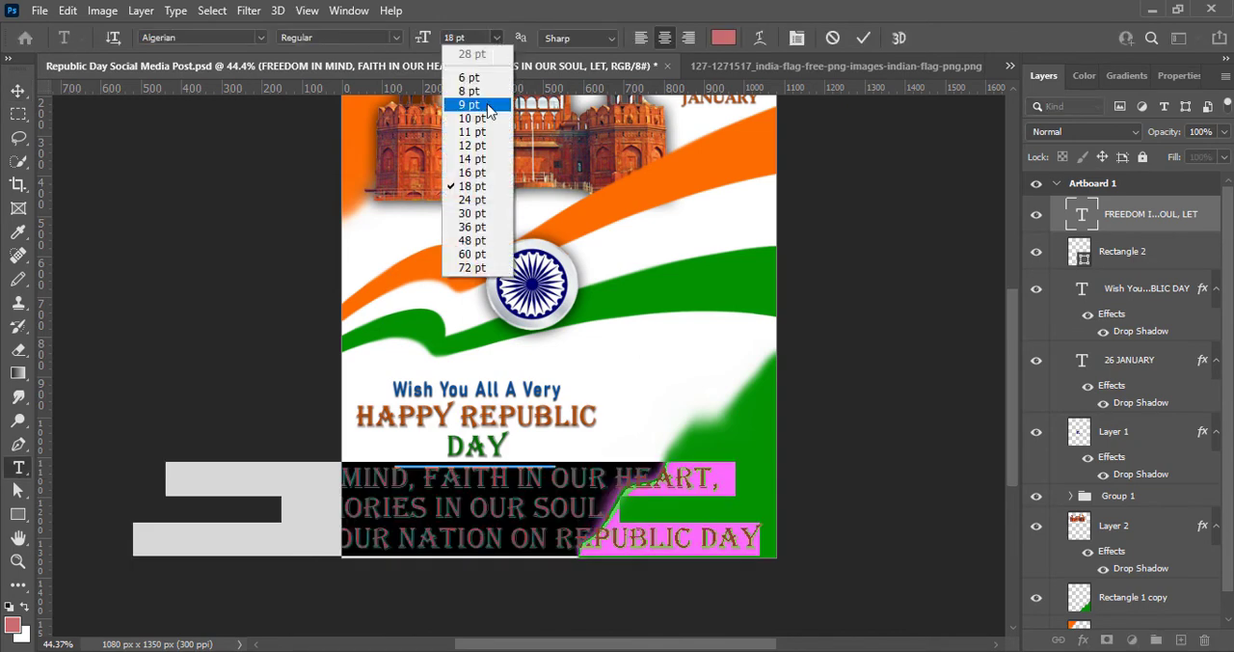
pyautogui.click(484, 132)
pyautogui.click(722, 39)
pyautogui.moveTo(984, 154); pyautogui.dragTo(995, 168)
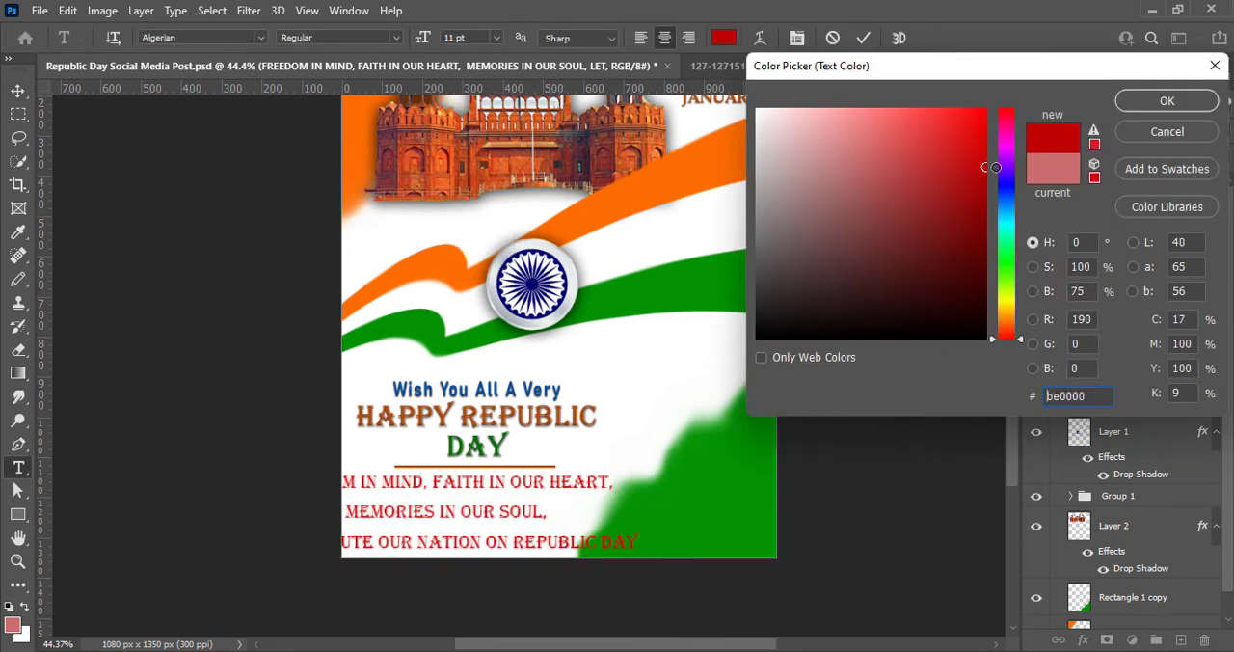
pyautogui.click(1166, 101)
# - Change the slogan's font to Bahnschrift SemiBold SemiCondensed and set its leading to 12 pt
pyautogui.click(260, 38)
pyautogui.click(237, 108)
pyautogui.click(396, 38)
pyautogui.click(348, 187)
pyautogui.click(396, 38)
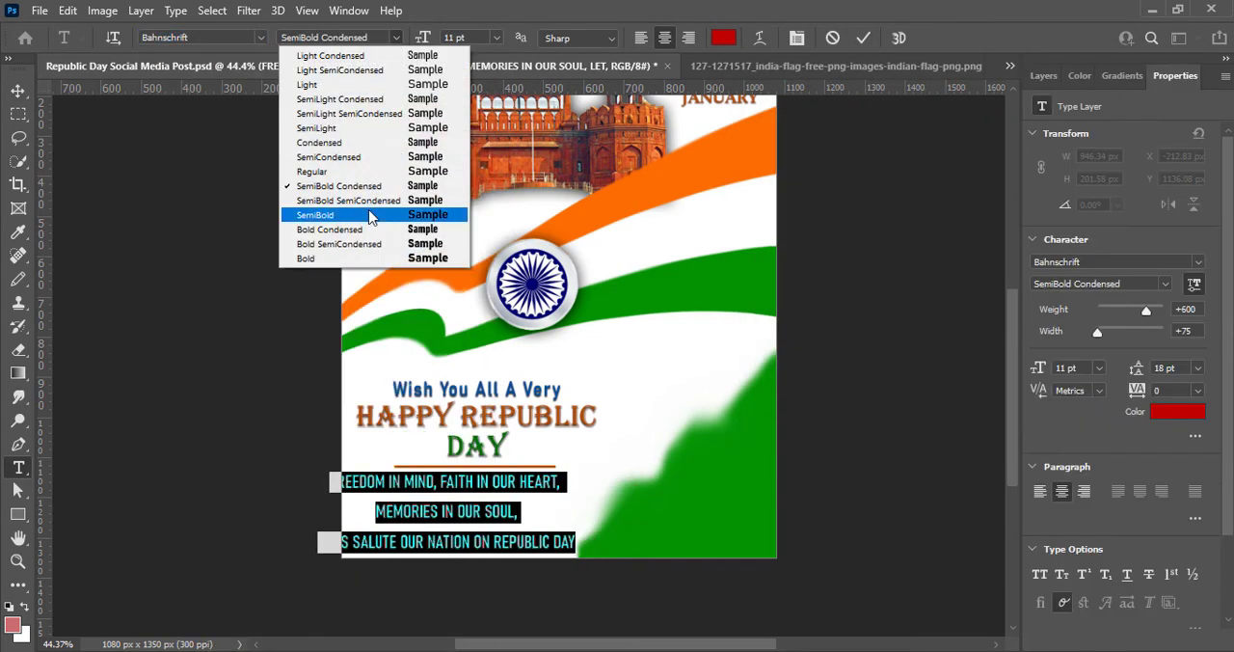
pyautogui.click(367, 201)
pyautogui.click(1198, 368)
pyautogui.click(1188, 480)
# - Reduce the slogan to 9 pt with 10 pt leading and position it beneath the divider line
pyautogui.click(19, 90)
pyautogui.moveTo(576, 484); pyautogui.dragTo(687, 493)
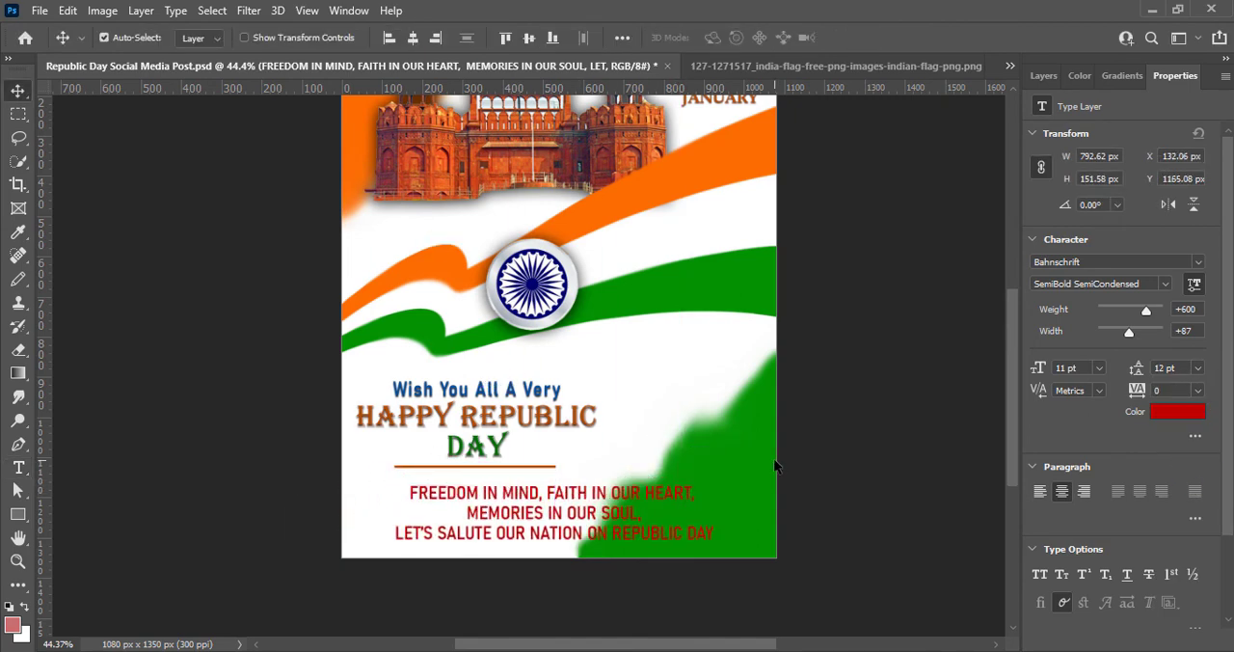
pyautogui.moveTo(477, 490); pyautogui.dragTo(434, 480)
pyautogui.doubleClick(433, 484)
pyautogui.click(497, 39)
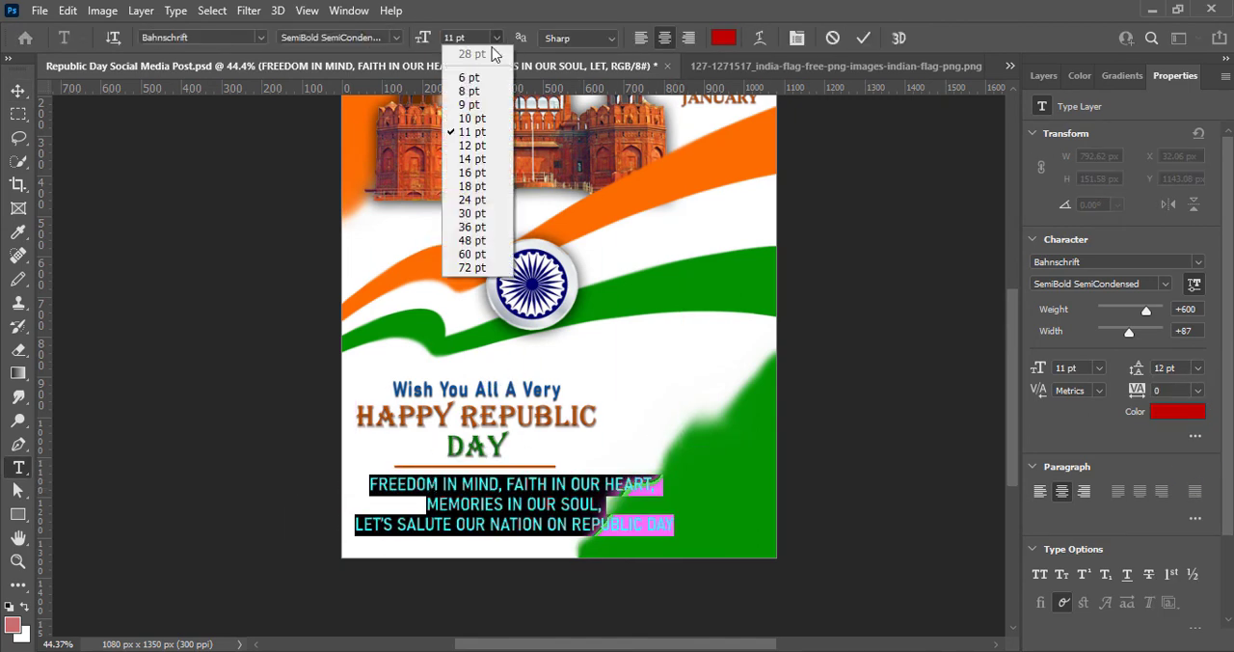
pyautogui.click(467, 107)
pyautogui.click(1199, 369)
pyautogui.click(1189, 449)
pyautogui.click(18, 90)
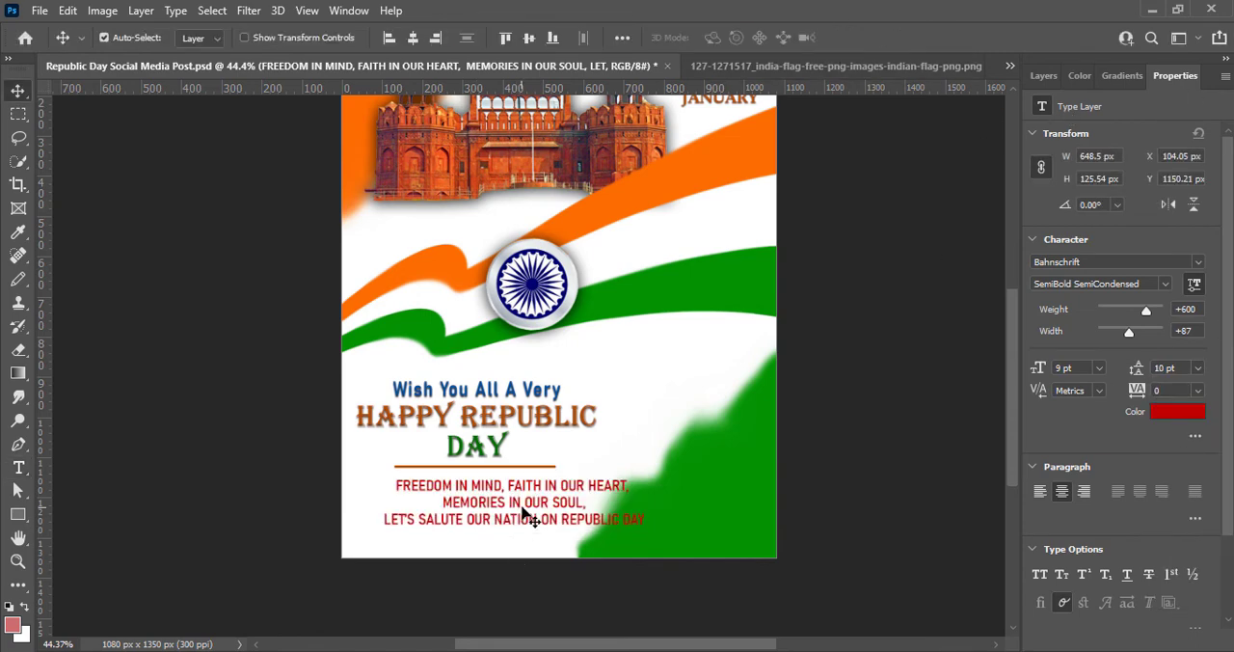
pyautogui.moveTo(527, 509); pyautogui.dragTo(499, 506)
# - Break "REPUBLIC DAY" in the slogan onto its own line and set it in Bold SemiCondensed at 12 pt with larger leading
pyautogui.doubleClick(538, 519)
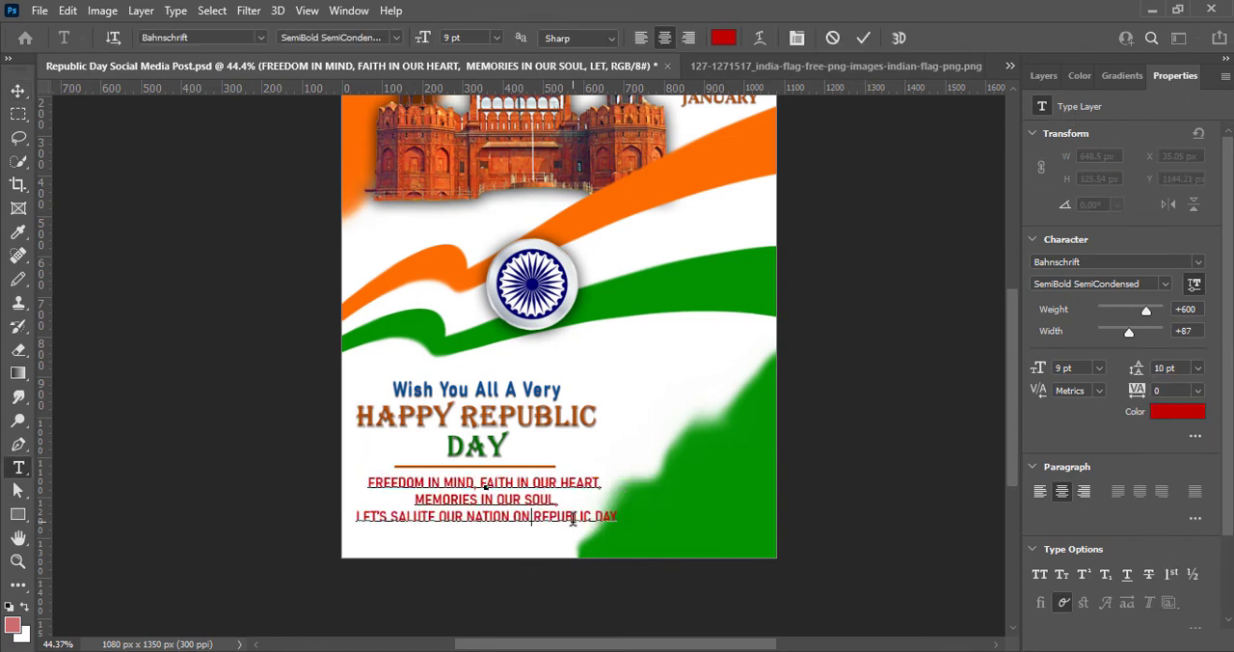
pyautogui.press('Return')
pyautogui.hotkey('shift', 'End')
pyautogui.click(337, 38)
pyautogui.click(362, 252)
pyautogui.click(496, 37)
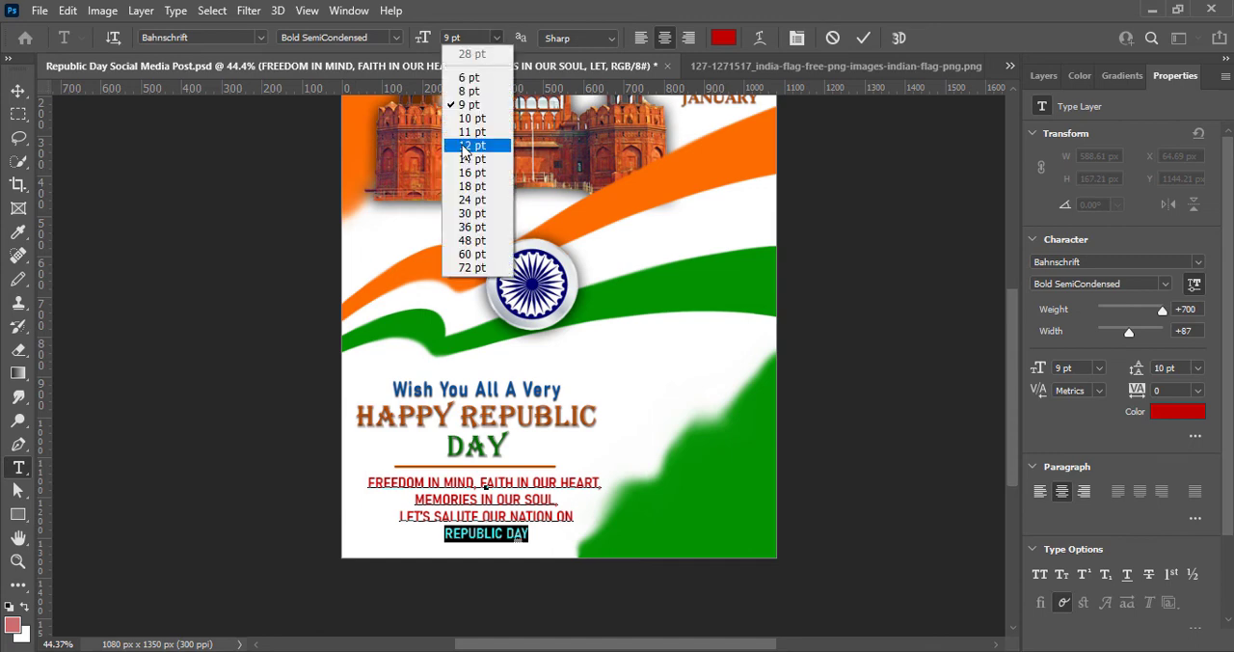
pyautogui.click(466, 144)
pyautogui.click(1198, 368)
pyautogui.click(1178, 479)
# - Recolour the slogan's "REPUBLIC DAY" line with the navy blue sampled from the Ashoka Chakra
pyautogui.click(726, 38)
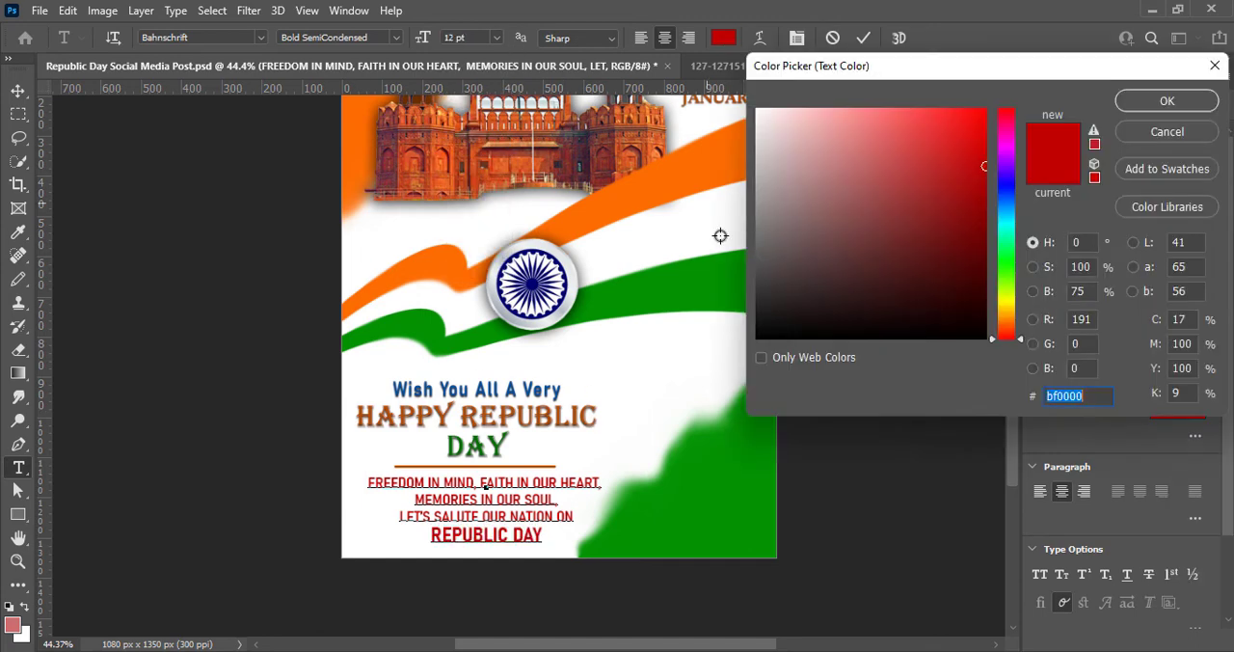
pyautogui.click(532, 284)
pyautogui.click(1157, 103)
# - Recolour the slogan's first three lines in a darker red and commit the text
pyautogui.moveTo(613, 512); pyautogui.dragTo(368, 481)
pyautogui.click(729, 39)
pyautogui.click(675, 298)
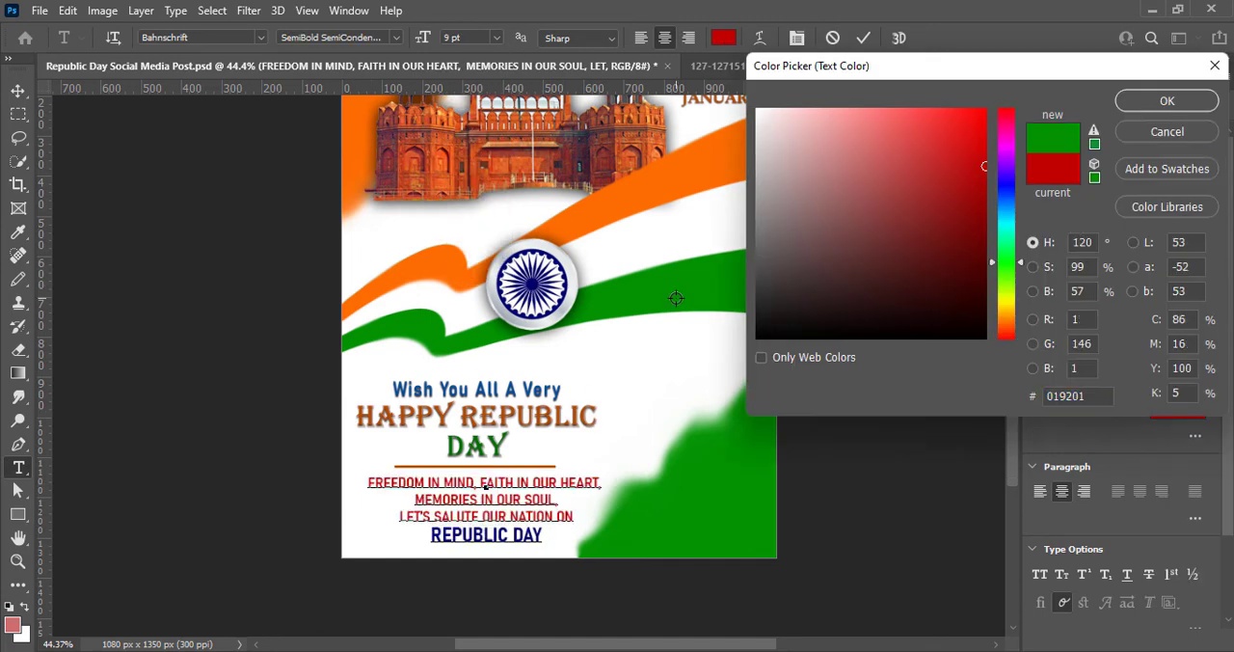
pyautogui.click(403, 142)
pyautogui.click(439, 160)
pyautogui.moveTo(1023, 333); pyautogui.dragTo(1021, 339)
pyautogui.click(978, 188)
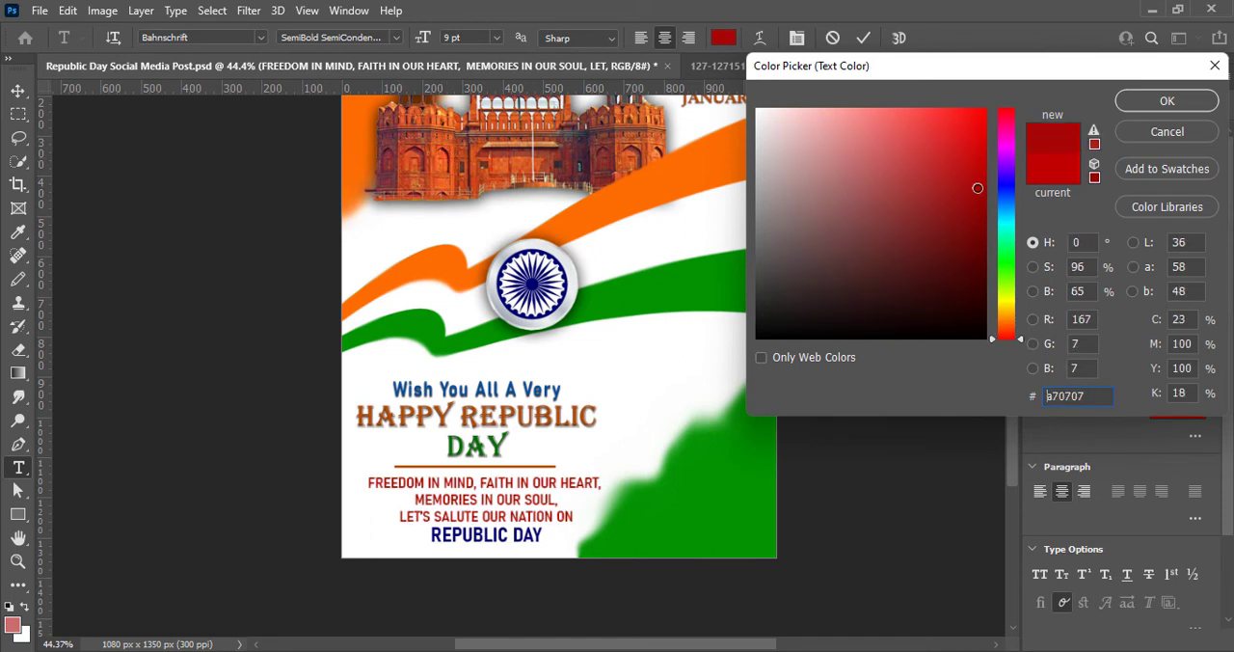
pyautogui.click(1157, 101)
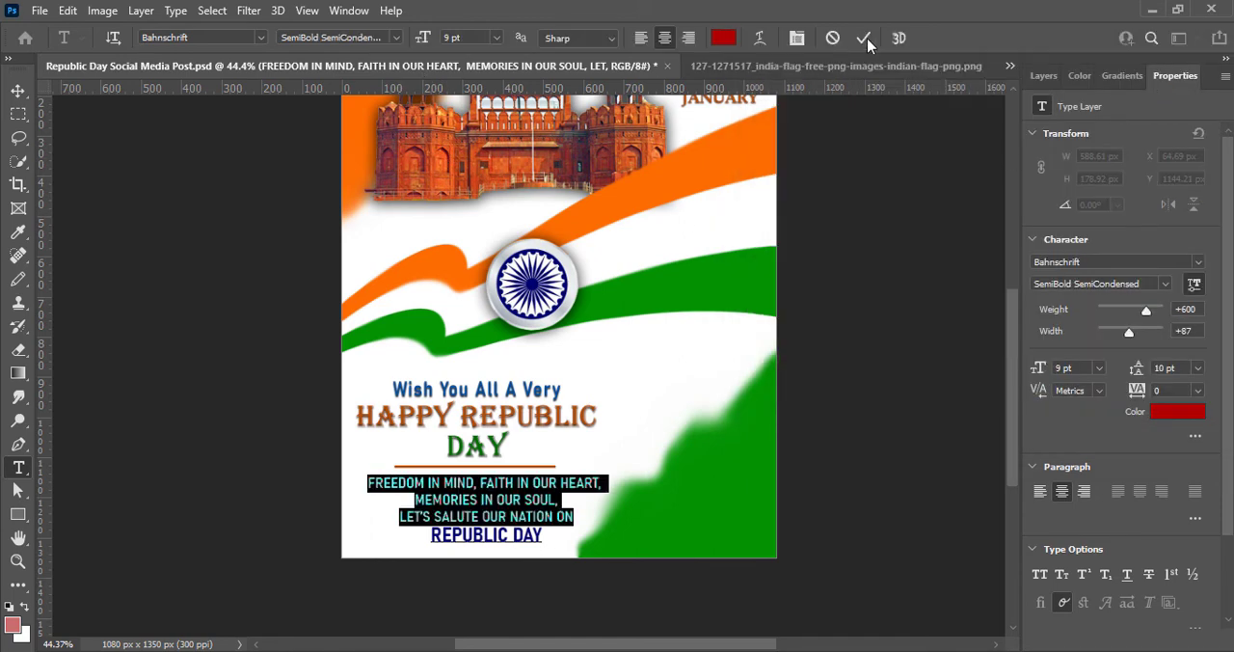
pyautogui.click(862, 38)
# - Shift the slogan slightly left to sit under the divider, and nudge the greeting, divider and slogan upward together
pyautogui.press('v')
pyautogui.moveTo(464, 487)
pyautogui.mouseDown()
pyautogui.moveTo(482, 384)
pyautogui.moveTo(453, 487)
pyautogui.mouseUp()
pyautogui.click(1043, 75)
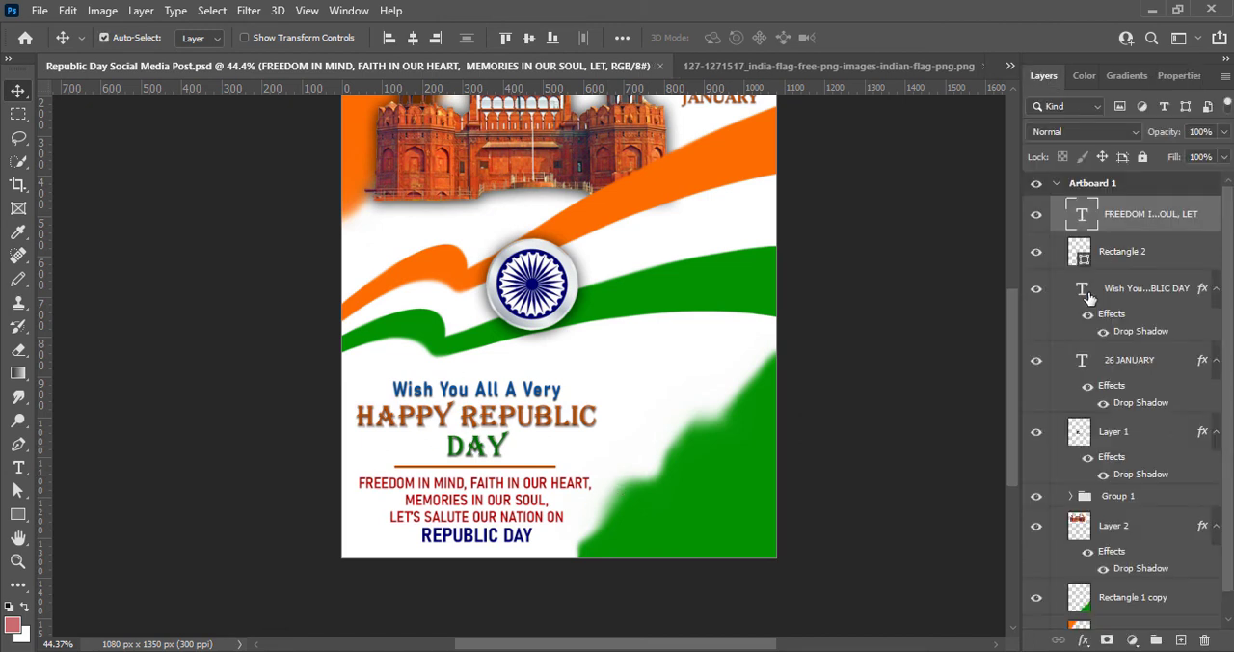
pyautogui.keyDown('shift'); pyautogui.click(1116, 287); pyautogui.keyUp('shift')
pyautogui.hotkey('shift', 'Up')
pyautogui.hotkey('shift', 'Up')
pyautogui.hotkey('shift', 'Up')
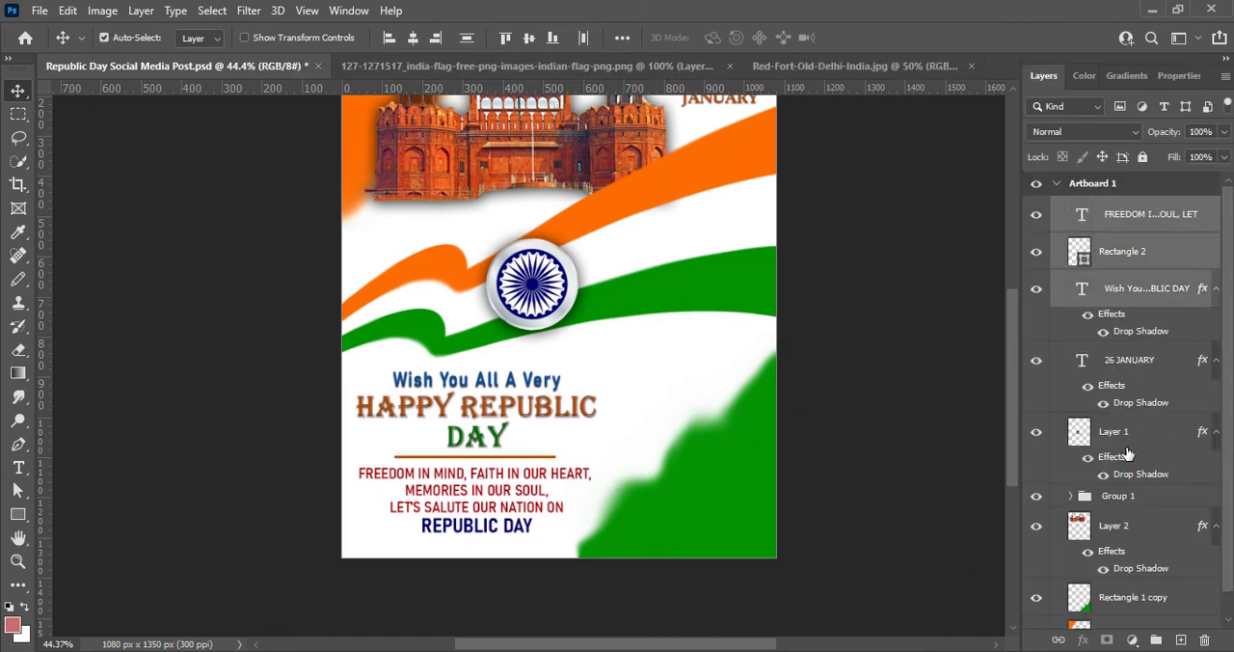
pyautogui.press('Down')
pyautogui.press('Down')
pyautogui.press('Down')
pyautogui.press('Down')
pyautogui.press('Down')
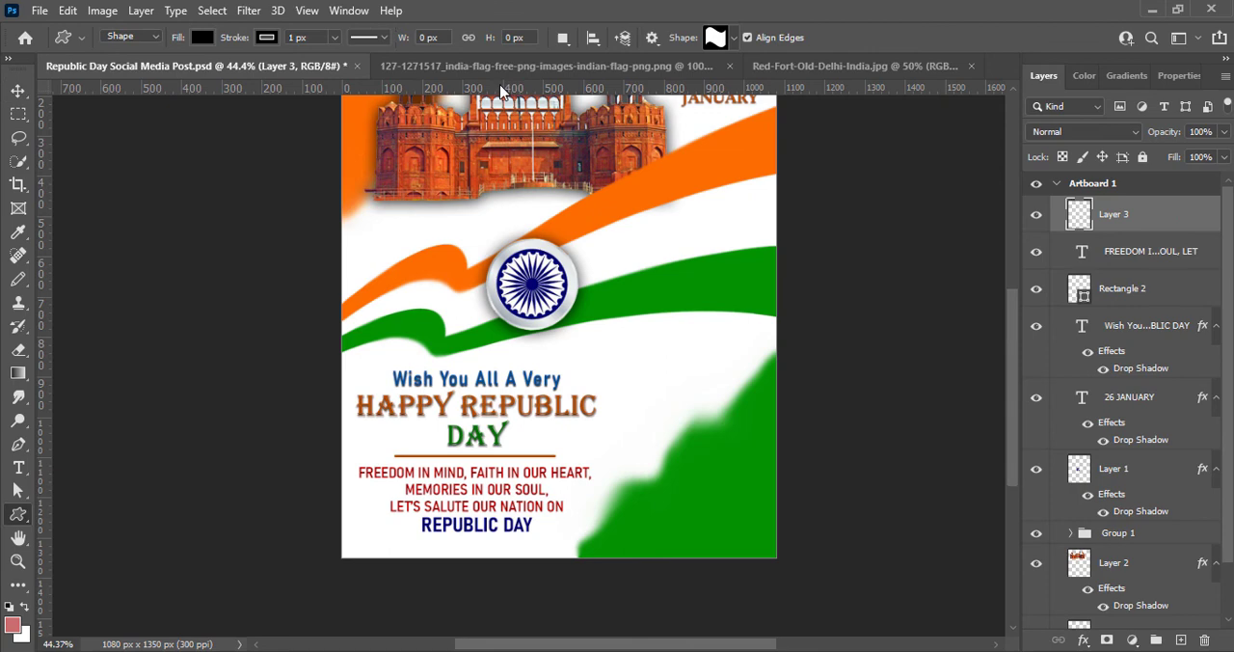
# - Draw a Sheriff's Badge custom shape about 41 x 44 px in the white area right of the greeting
pyautogui.click(717, 39)
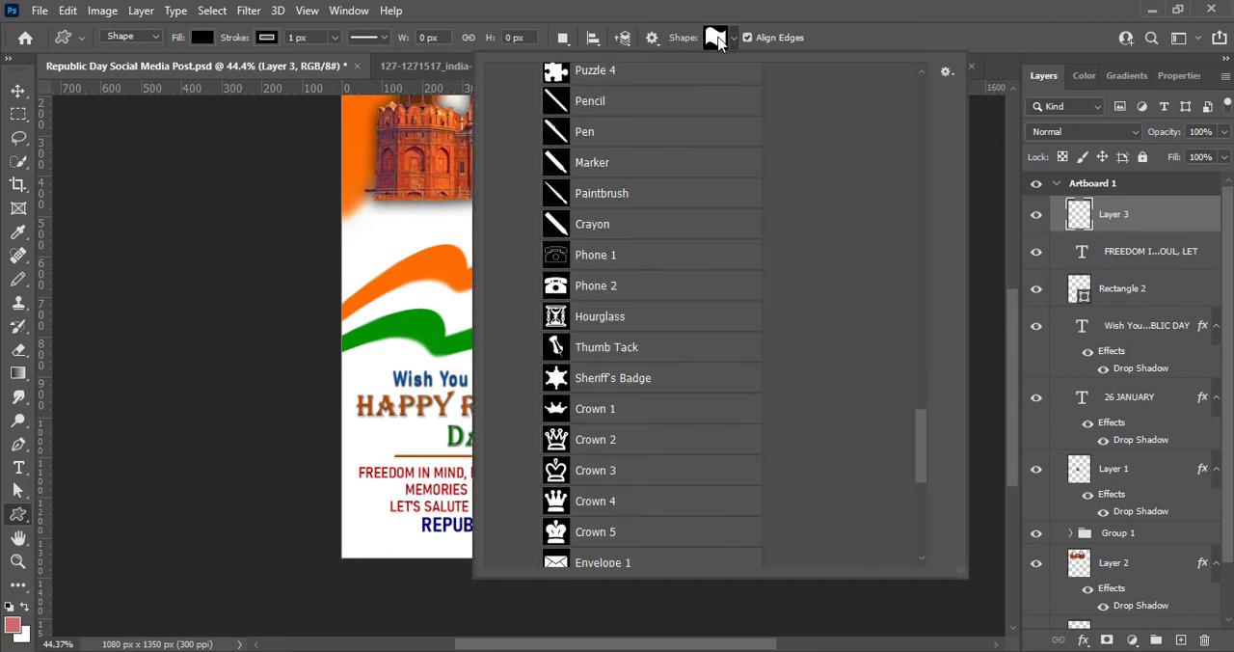
pyautogui.click(590, 384)
pyautogui.click(927, 3)
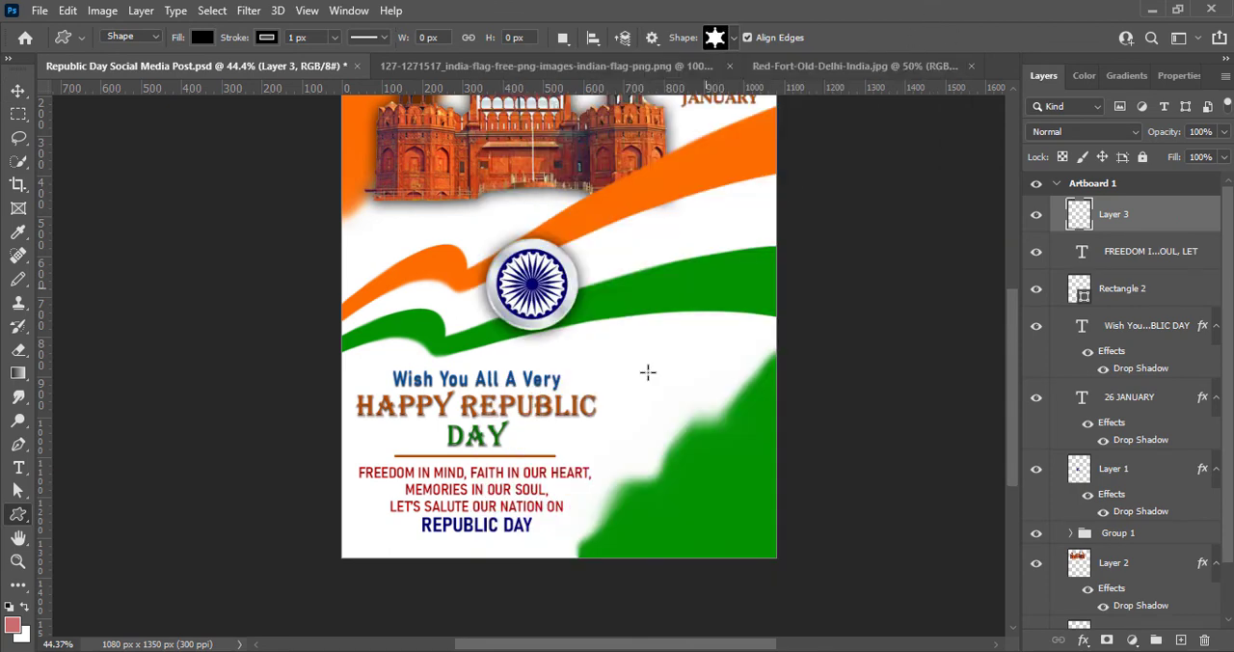
pyautogui.moveTo(648, 384); pyautogui.dragTo(649, 386)
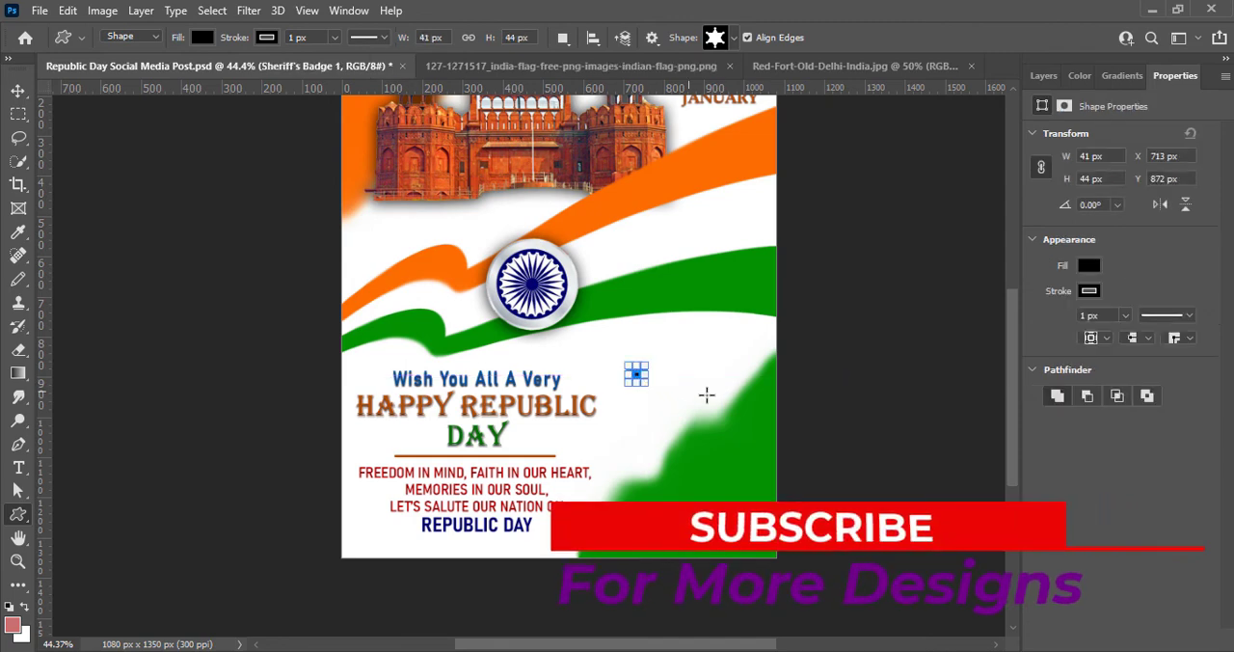
pyautogui.click(1088, 268)
pyautogui.click(623, 186)
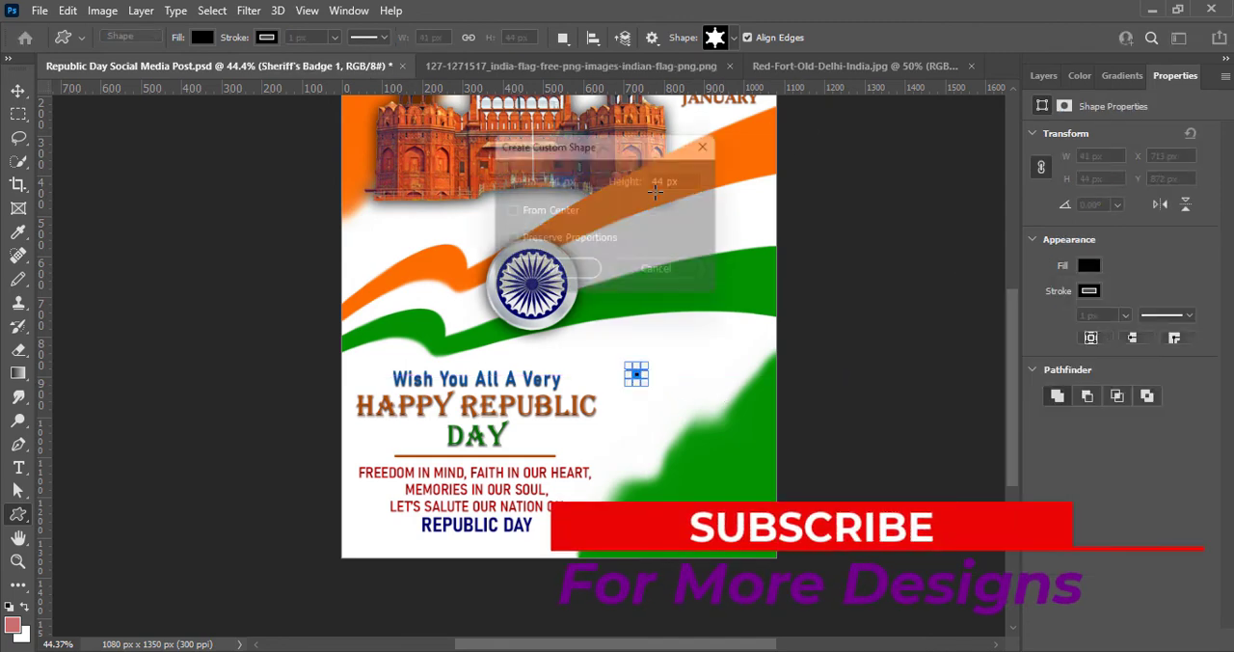
pyautogui.click(718, 142)
# - Fill the star with the orange sampled from the ribbon and remove its stroke
pyautogui.click(1087, 266)
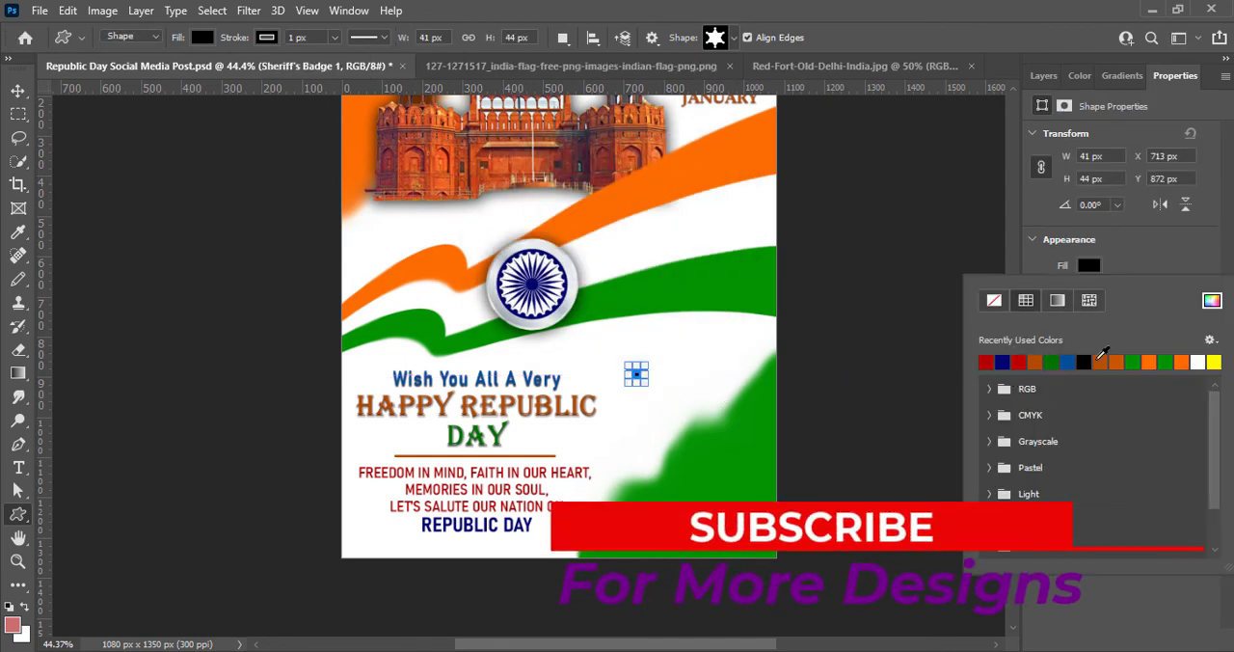
pyautogui.click(1212, 300)
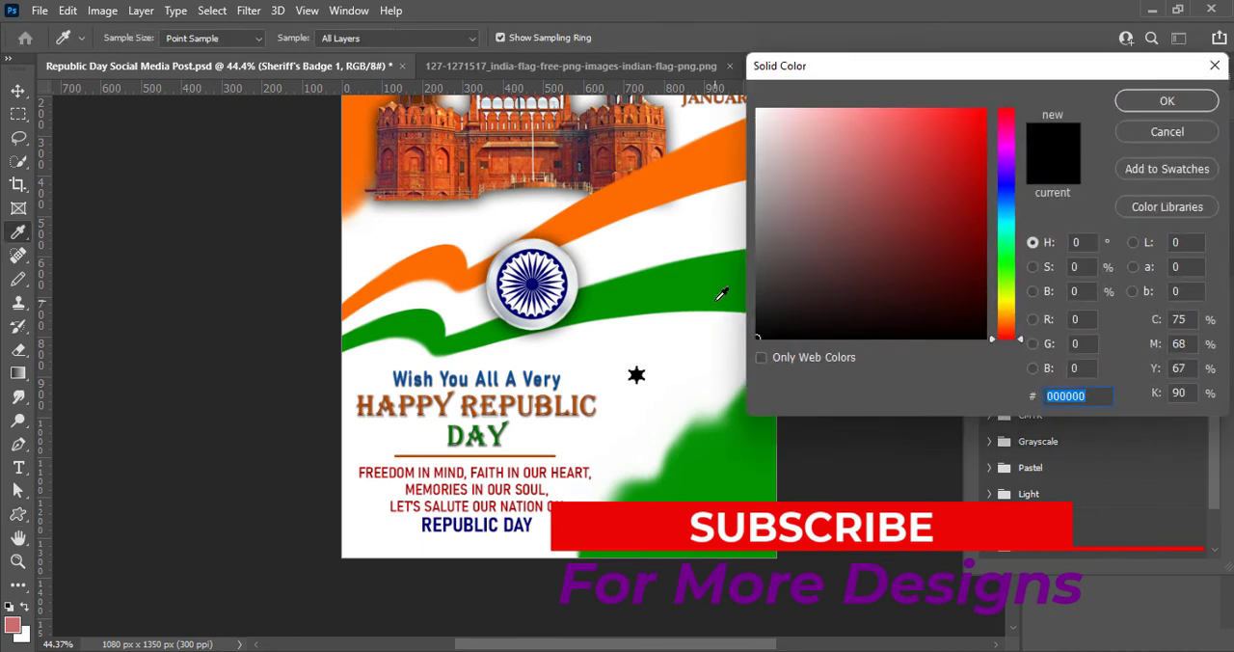
pyautogui.click(671, 181)
pyautogui.click(1164, 104)
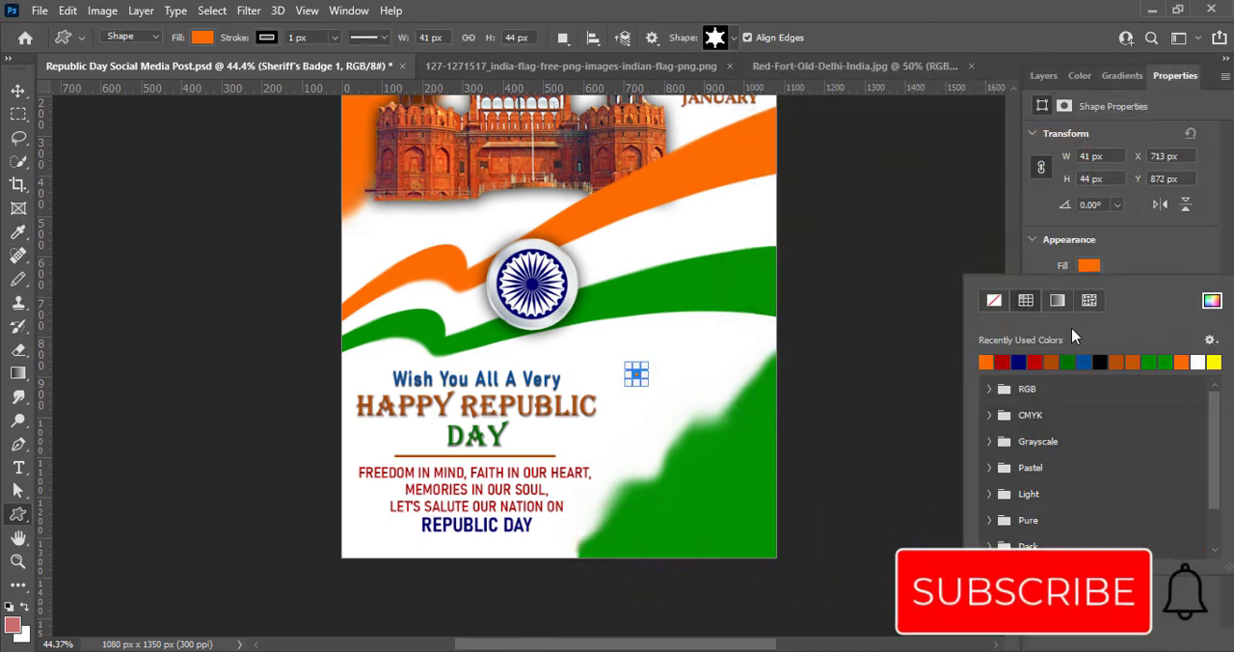
pyautogui.click(1112, 263)
pyautogui.click(1091, 291)
pyautogui.click(993, 326)
pyautogui.click(1156, 270)
pyautogui.press('v')
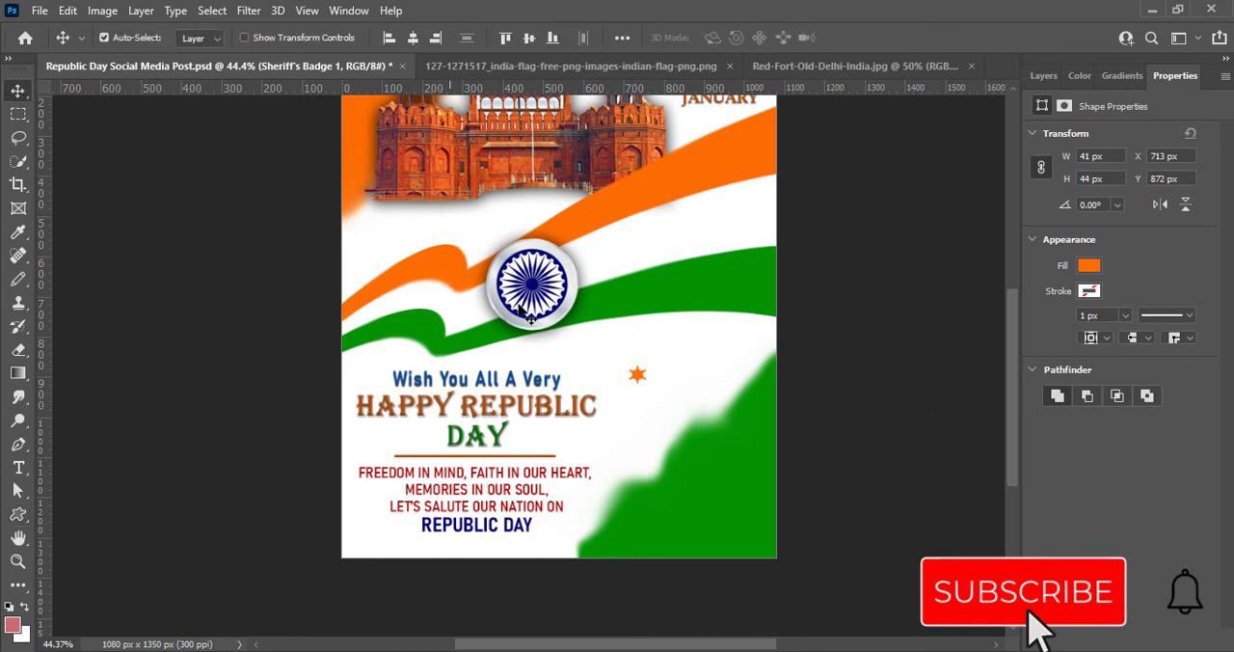
# - Duplicate the orange star below the green ribbon, at the artboard's lower left, beneath the fort's left side and beside the "26"
pyautogui.moveTo(639, 374); pyautogui.dragTo(712, 346)
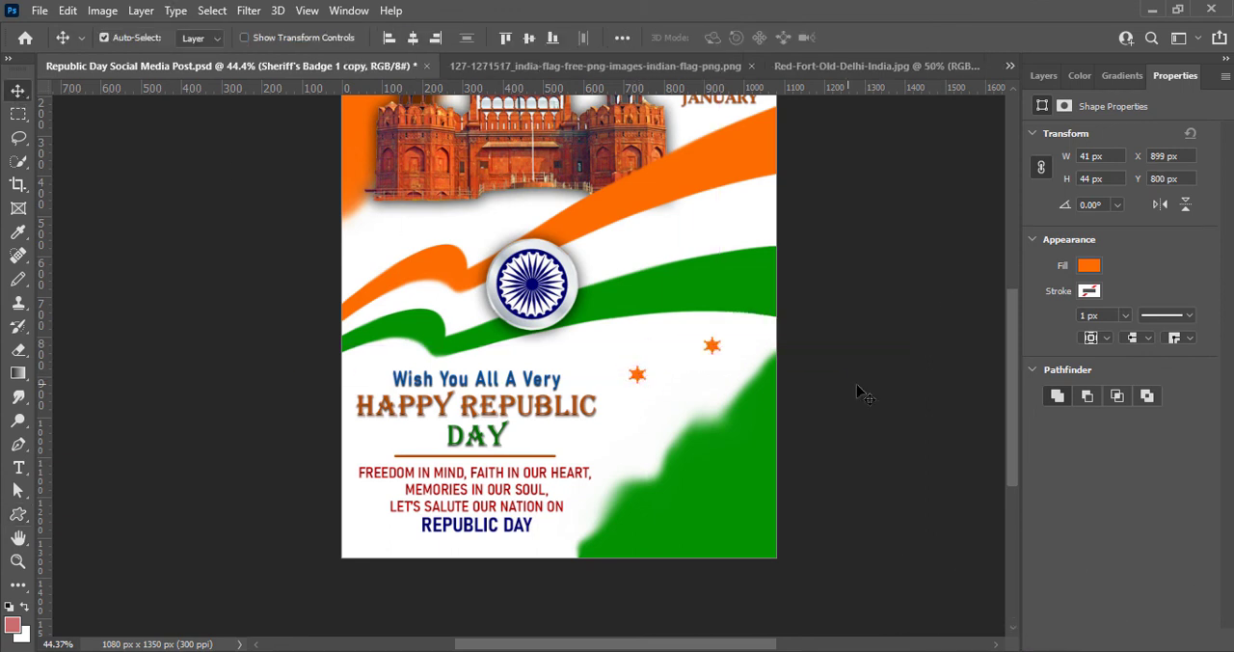
pyautogui.moveTo(1009, 447); pyautogui.dragTo(1008, 426)
pyautogui.moveTo(634, 431); pyautogui.dragTo(380, 598)
pyautogui.moveTo(635, 432); pyautogui.dragTo(364, 306)
pyautogui.moveTo(1009, 426); pyautogui.dragTo(1009, 414)
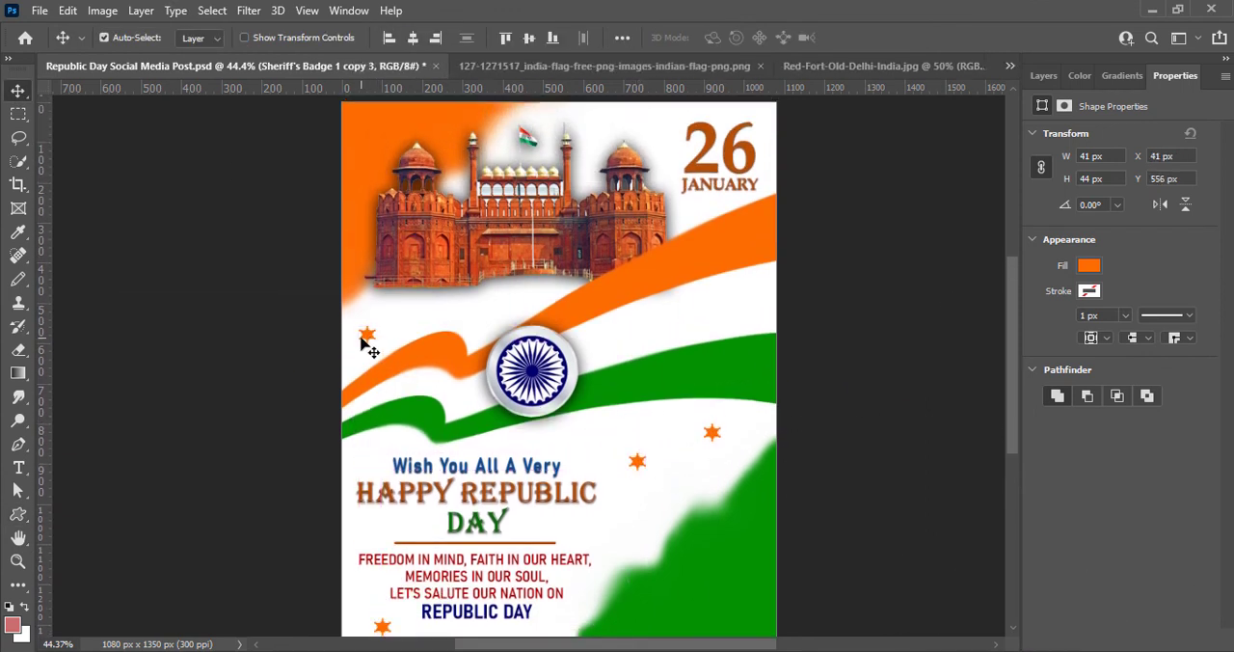
pyautogui.moveTo(363, 336); pyautogui.dragTo(668, 121)
# - Place a star copy left of the slogan near the artboard's edge and change its fill to green
pyautogui.click(1089, 265)
pyautogui.moveTo(637, 465); pyautogui.dragTo(356, 583)
pyautogui.click(1165, 361)
pyautogui.click(1151, 257)
# - Place green star copies below the fort, above the date and under the green ribbon, plus an orange copy above the greeting
pyautogui.moveTo(645, 534); pyautogui.dragTo(492, 309)
pyautogui.moveTo(646, 533); pyautogui.dragTo(757, 116)
pyautogui.moveTo(646, 532); pyautogui.dragTo(483, 445)
pyautogui.moveTo(637, 462); pyautogui.dragTo(467, 447)
pyautogui.moveTo(486, 446); pyautogui.dragTo(664, 429)
# - Add a green star copy right of the slogan's "REPUBLIC DAY" line and an orange copy at the left edge above the greeting
pyautogui.scroll(-1, 782, 481)
pyautogui.moveTo(646, 518); pyautogui.dragTo(547, 603)
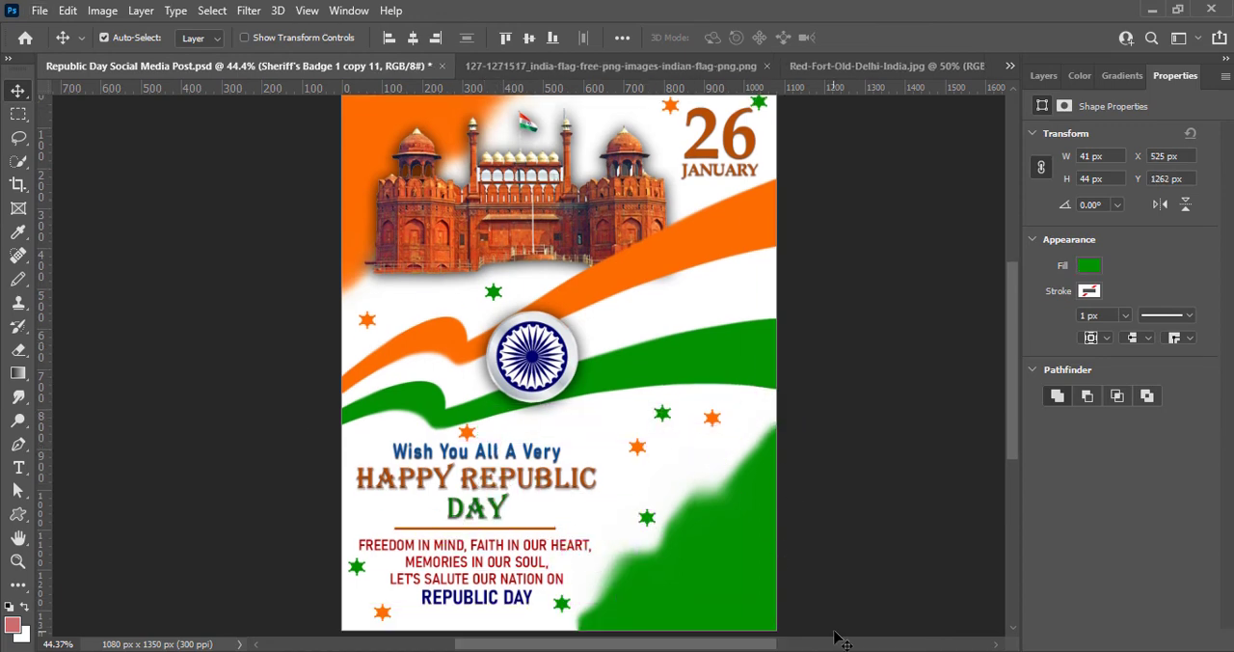
pyautogui.moveTo(381, 617); pyautogui.dragTo(351, 446)
pyautogui.moveTo(1011, 436)
pyautogui.mouseDown()
pyautogui.moveTo(1011, 450)
pyautogui.moveTo(1011, 416)
pyautogui.mouseUp()
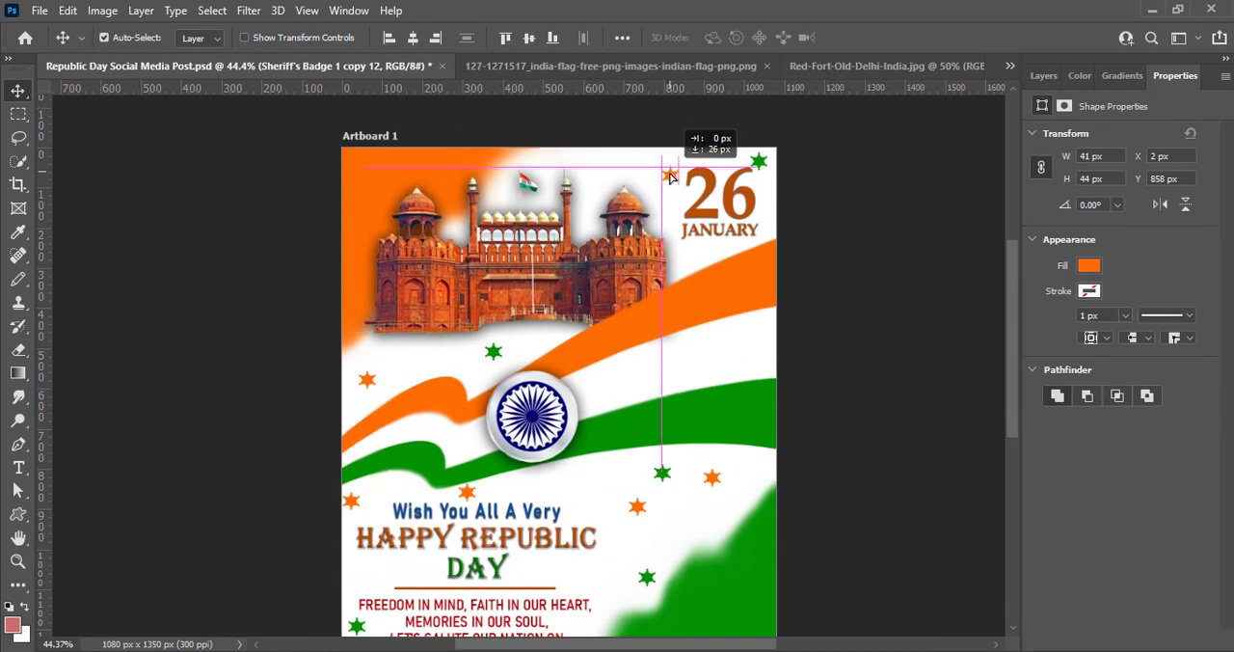
# - Place orange star copies beside the "26", over the fort's right half and below the fort, plus a green copy above the fort
pyautogui.moveTo(671, 177); pyautogui.dragTo(671, 176)
pyautogui.moveTo(761, 165); pyautogui.dragTo(501, 171)
pyautogui.moveTo(671, 179); pyautogui.dragTo(545, 337)
pyautogui.moveTo(653, 166); pyautogui.dragTo(588, 219)
pyautogui.moveTo(1012, 353)
pyautogui.mouseDown()
pyautogui.moveTo(1014, 383)
pyautogui.moveTo(1012, 354)
pyautogui.mouseUp()
pyautogui.moveTo(502, 166); pyautogui.dragTo(528, 157)
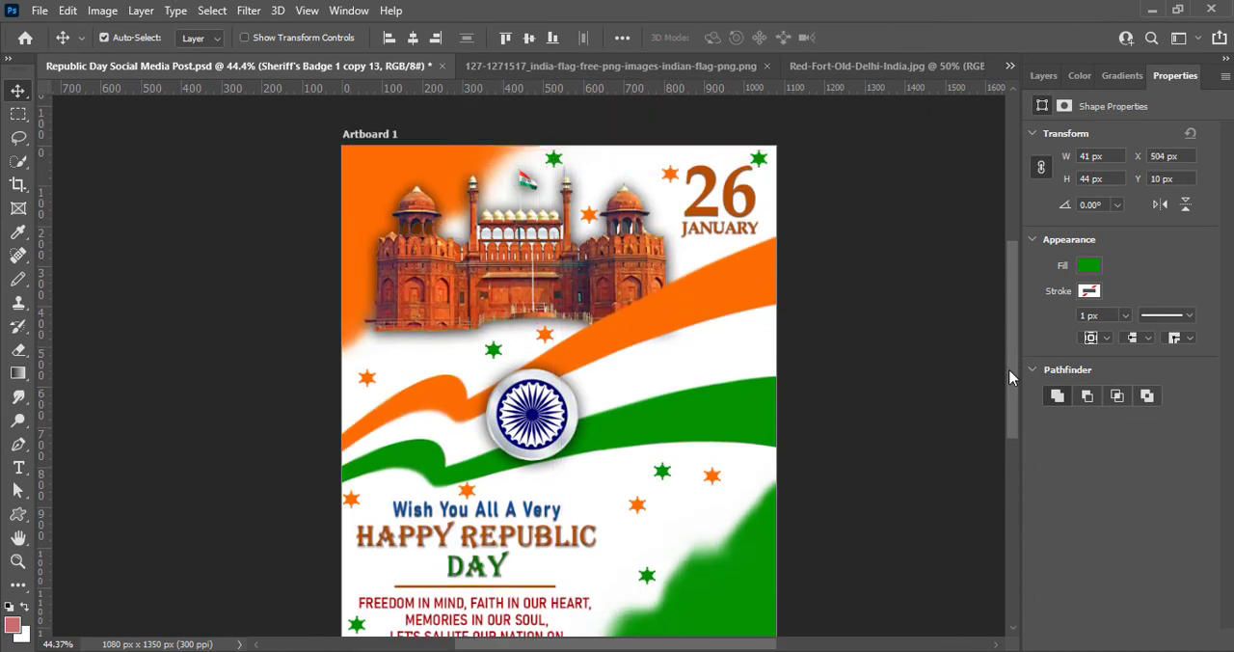
# - Add a green star copy below the fort's left side and shift the orange star above the orange ribbon toward the artboard's left edge
pyautogui.moveTo(491, 349); pyautogui.dragTo(380, 344)
pyautogui.moveTo(367, 374); pyautogui.dragTo(358, 390)
pyautogui.moveTo(378, 345); pyautogui.dragTo(393, 359)
pyautogui.hotkey('ctrl', 'z')
pyautogui.hotkey('ctrl', 'z')
pyautogui.click(1042, 79)
pyautogui.click(903, 381)
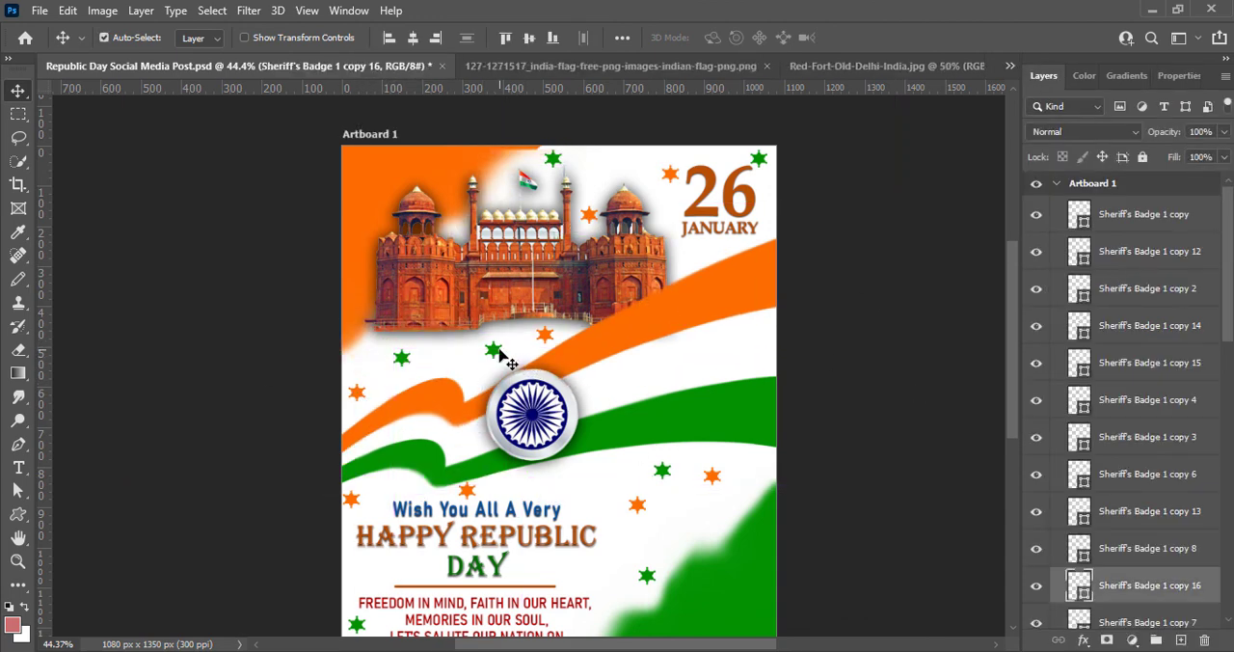
# - Add green star copies beside "DAY" and under the Ashoka Chakra, plus orange copies left of "DAY" and near the green corner shape
pyautogui.scroll(-3, 854, 523)
pyautogui.moveTo(651, 494); pyautogui.dragTo(532, 473)
pyautogui.moveTo(638, 418); pyautogui.dragTo(721, 444)
pyautogui.moveTo(663, 385); pyautogui.dragTo(548, 390)
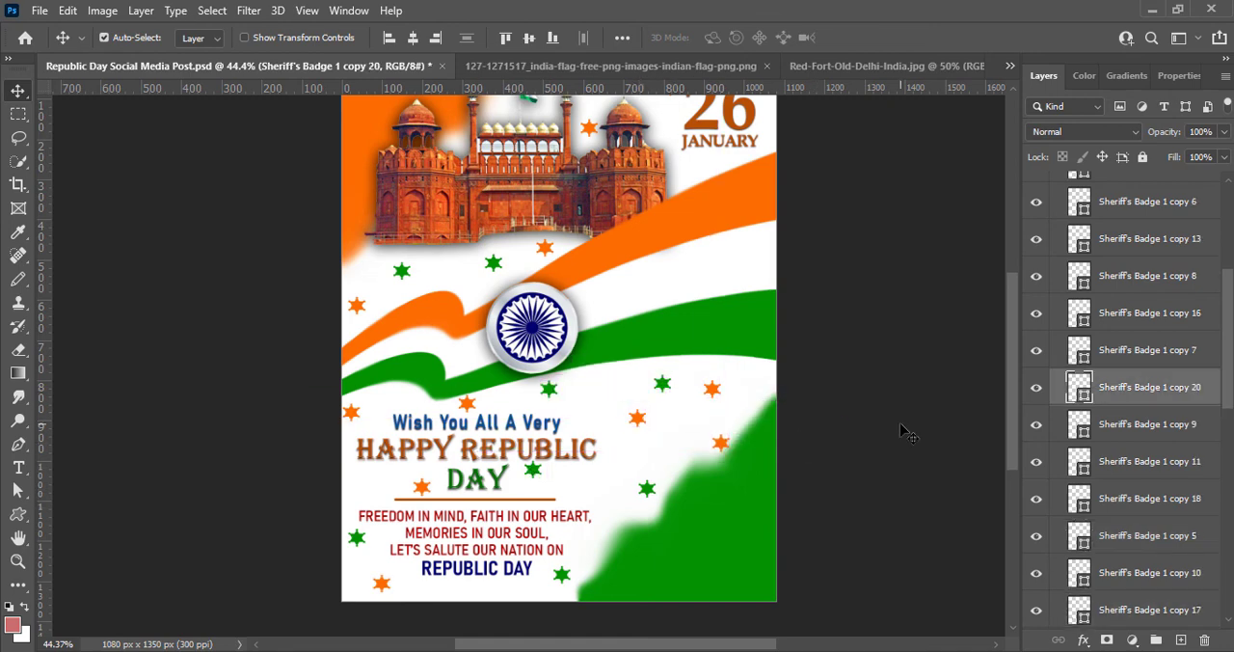
# - Spread out the three orange stars between the greeting, the green ribbon and the green corner shape
pyautogui.click(721, 444)
pyautogui.moveTo(711, 431); pyautogui.dragTo(704, 439)
pyautogui.click(945, 480)
pyautogui.moveTo(713, 391); pyautogui.dragTo(739, 376)
pyautogui.moveTo(638, 419); pyautogui.dragTo(614, 431)
pyautogui.click(928, 409)
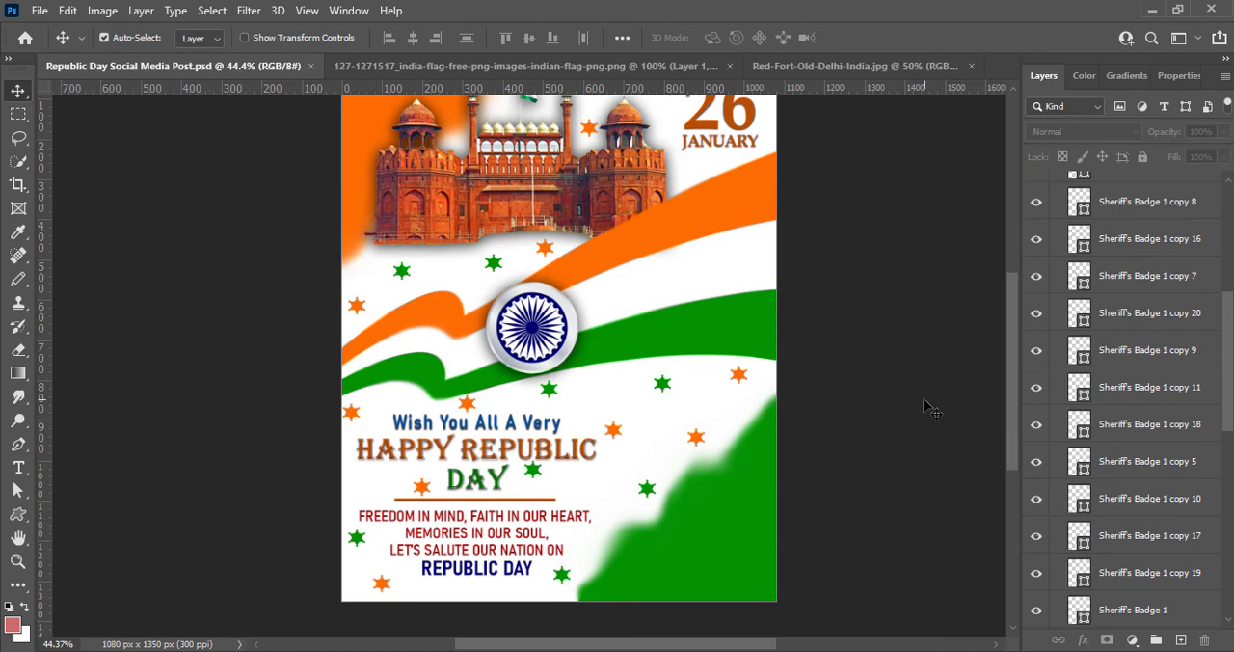
# - Move the green corner shape slightly down and save the document
pyautogui.moveTo(665, 574)
pyautogui.mouseDown()
pyautogui.moveTo(626, 545)
pyautogui.moveTo(648, 525)
pyautogui.moveTo(667, 584)
pyautogui.mouseUp()
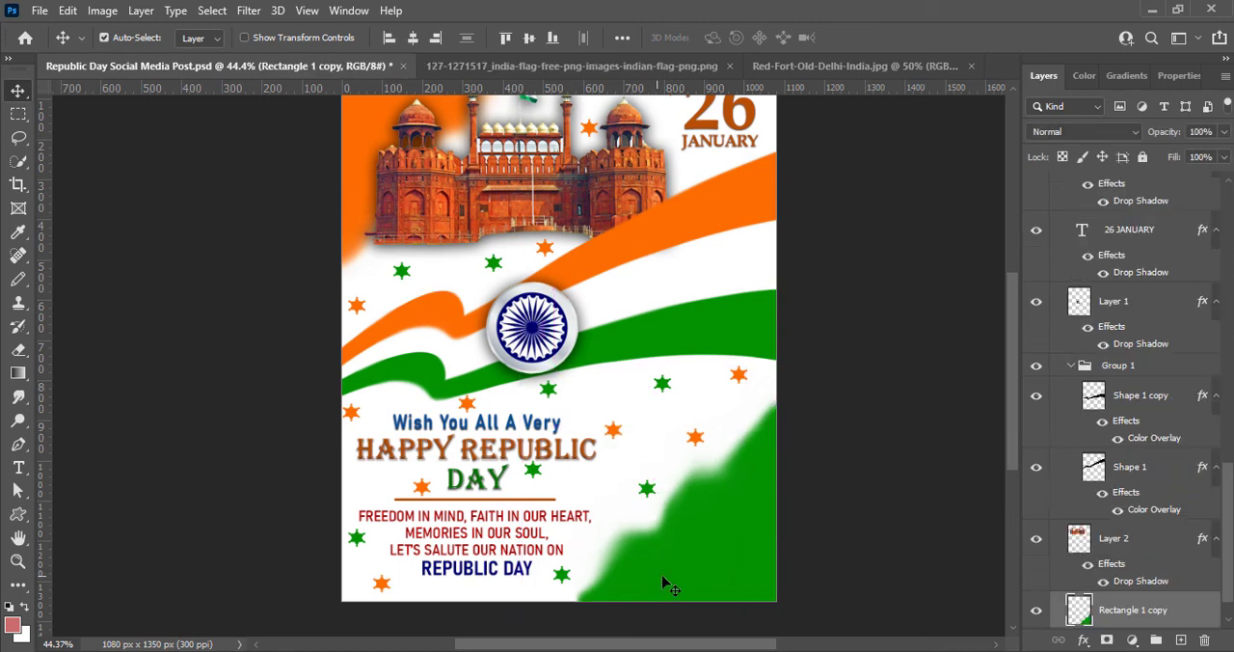
pyautogui.moveTo(1011, 458)
pyautogui.mouseDown()
pyautogui.moveTo(1006, 430)
pyautogui.moveTo(1009, 445)
pyautogui.mouseUp()
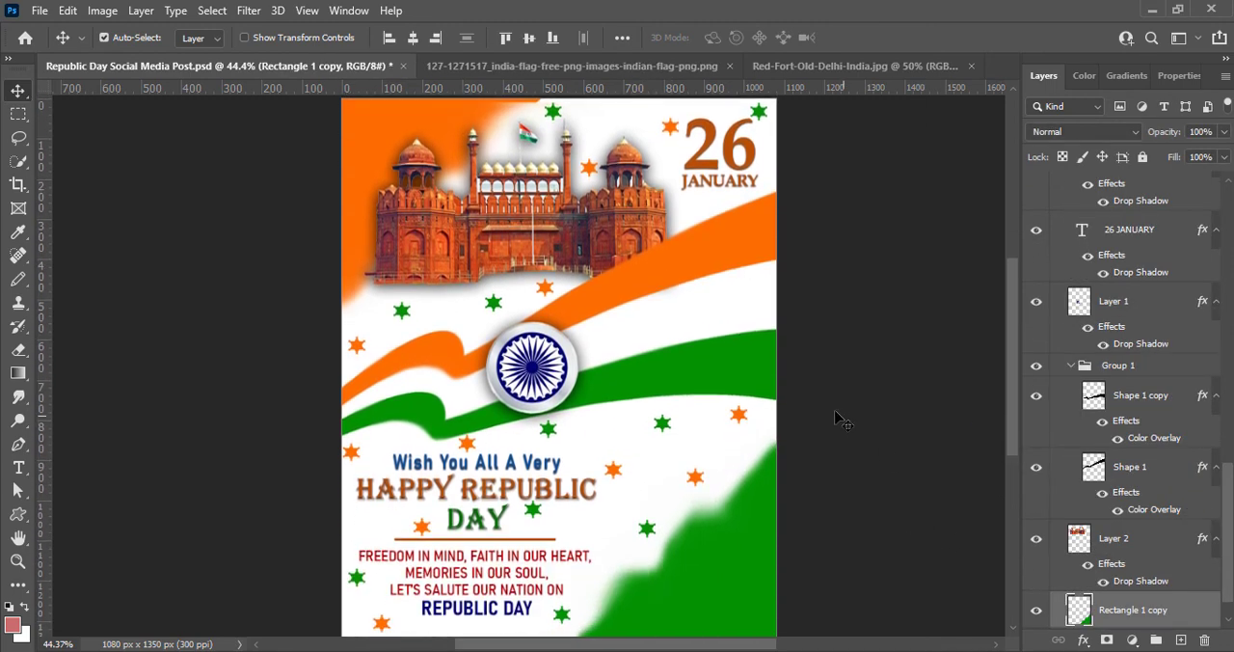
pyautogui.hotkey('ctrl', 's')
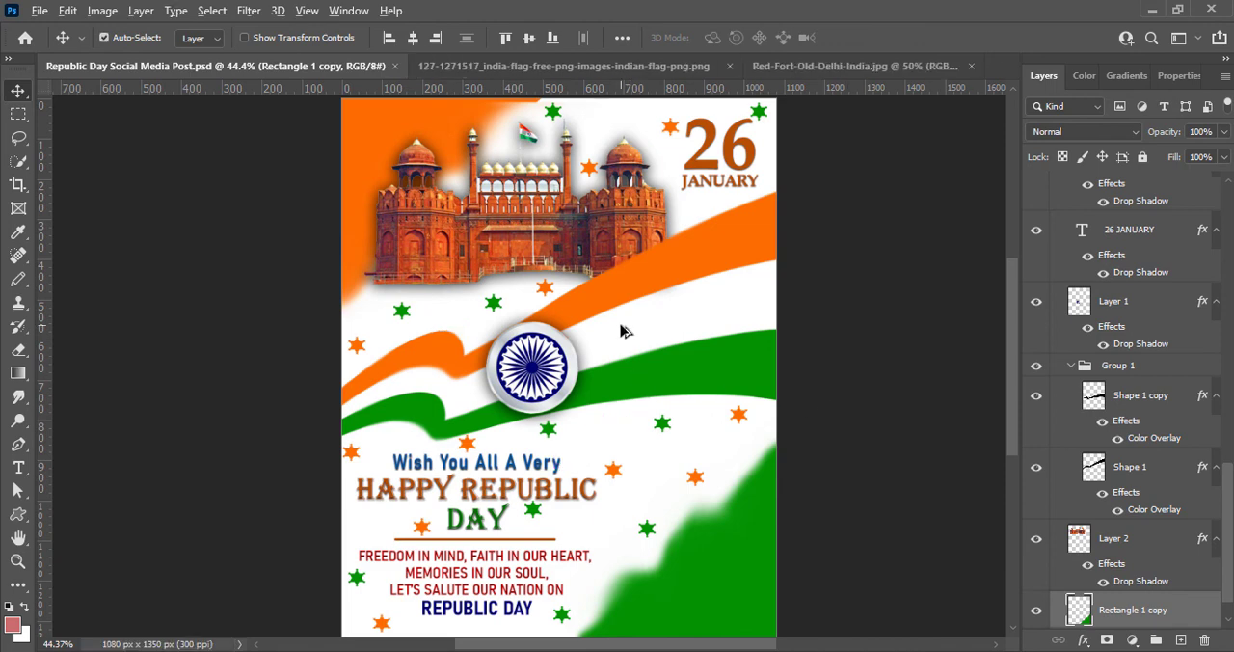
pyautogui.scroll(-2, 621, 326)
pyautogui.scroll(3, 622, 326)
pyautogui.scroll(-2, 622, 325)
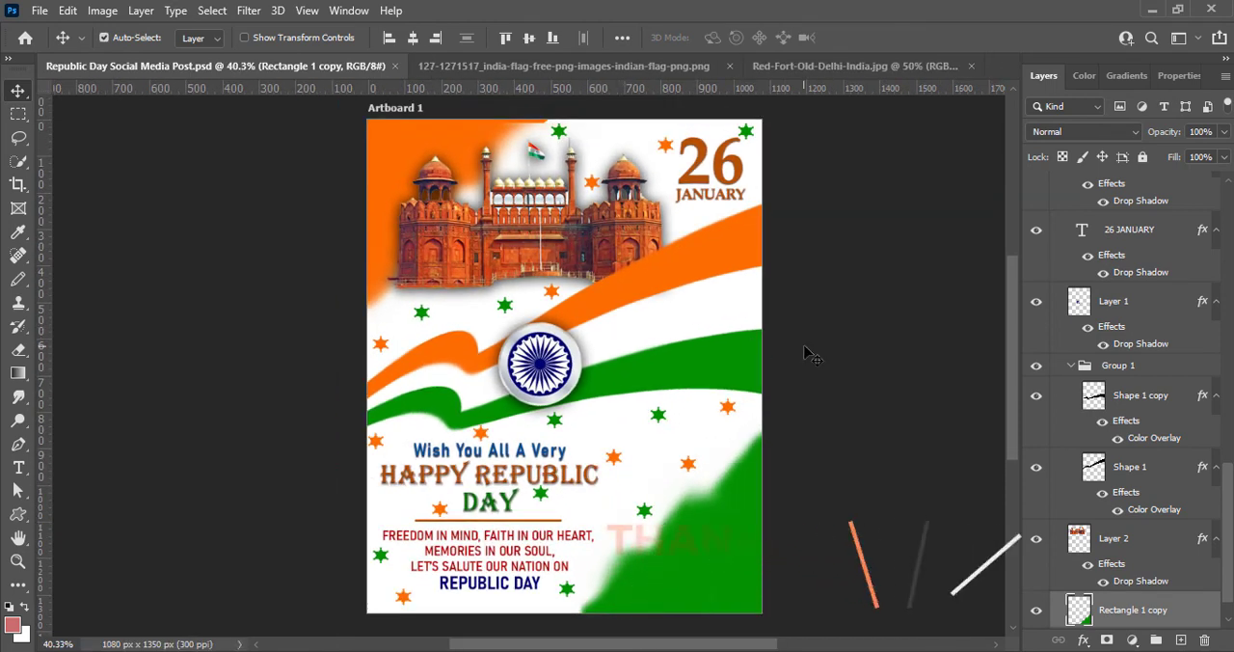